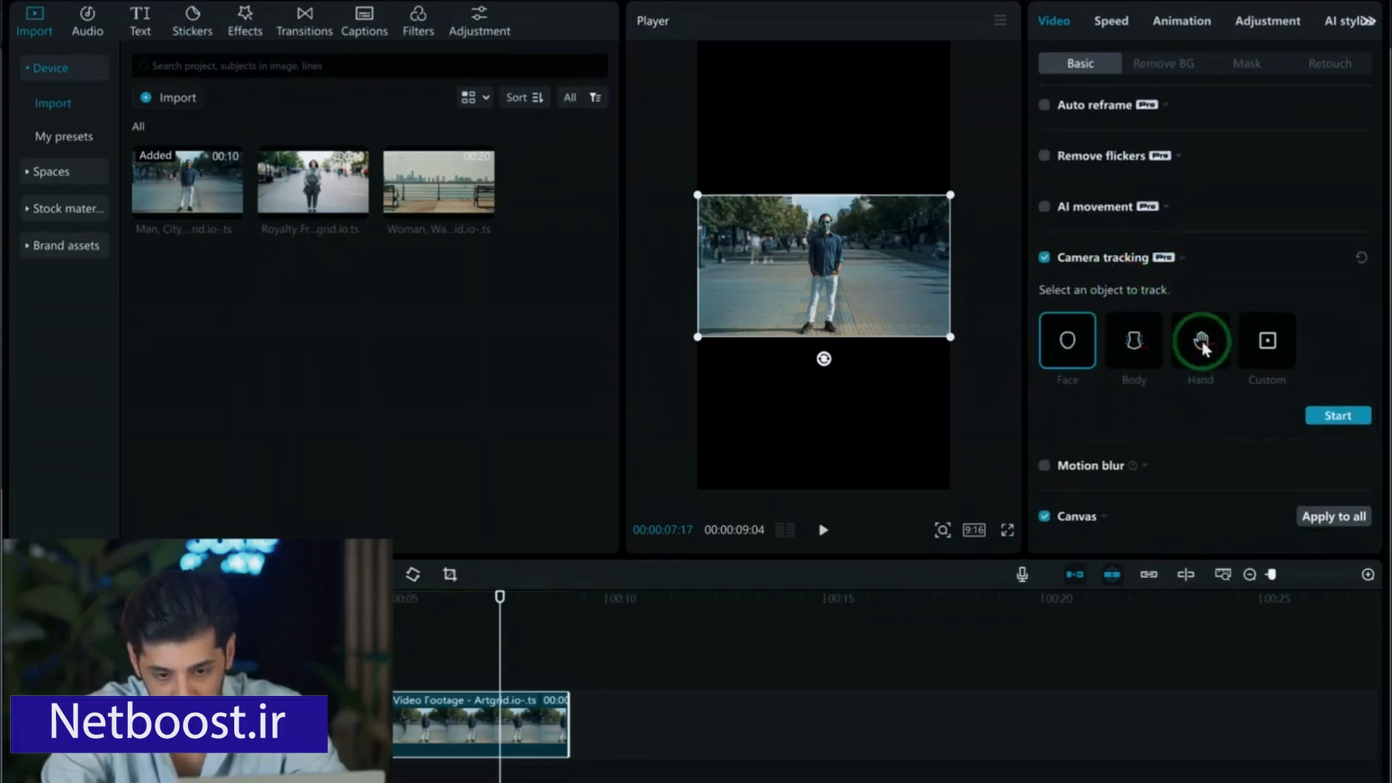
- Choose Hand as the camera tracking target for the clip and switch camera tracking off
left_click(1196, 344)
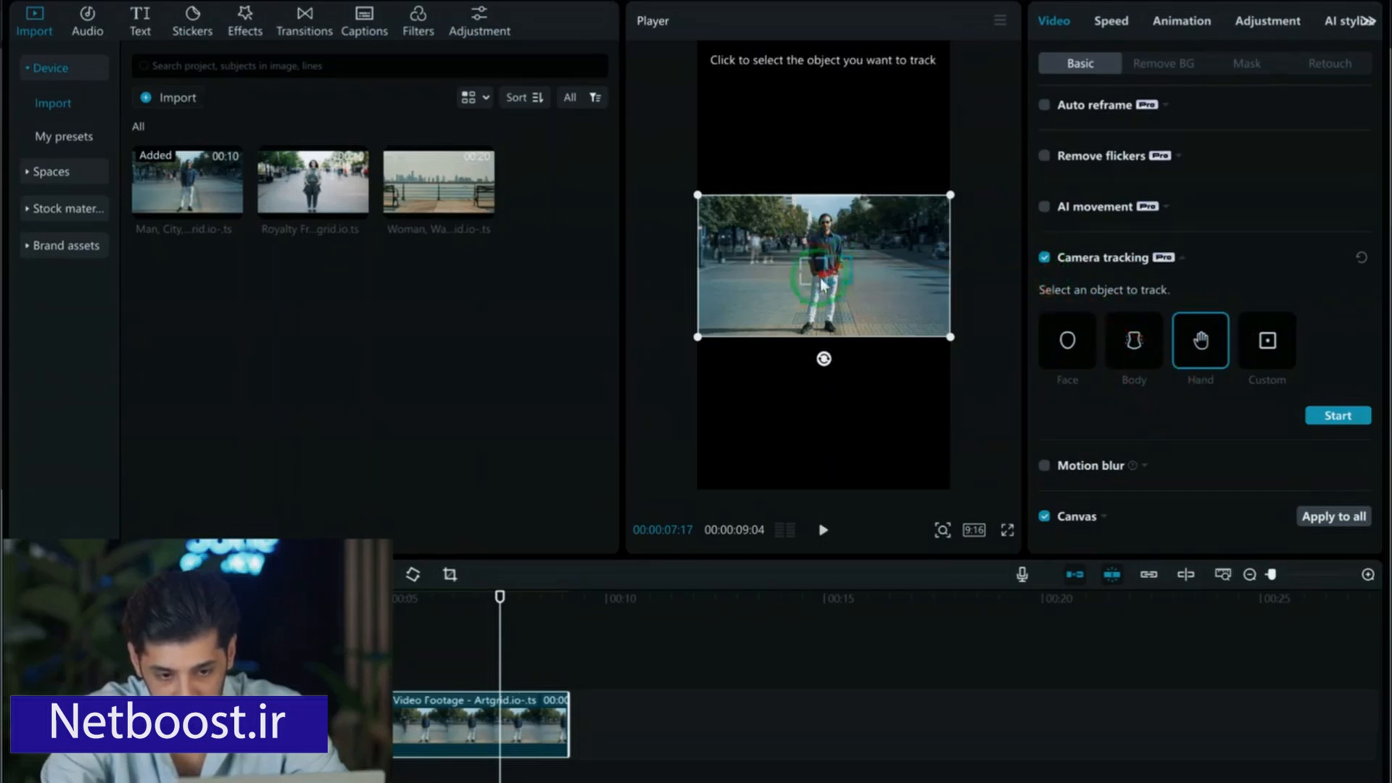
left_click(1048, 256)
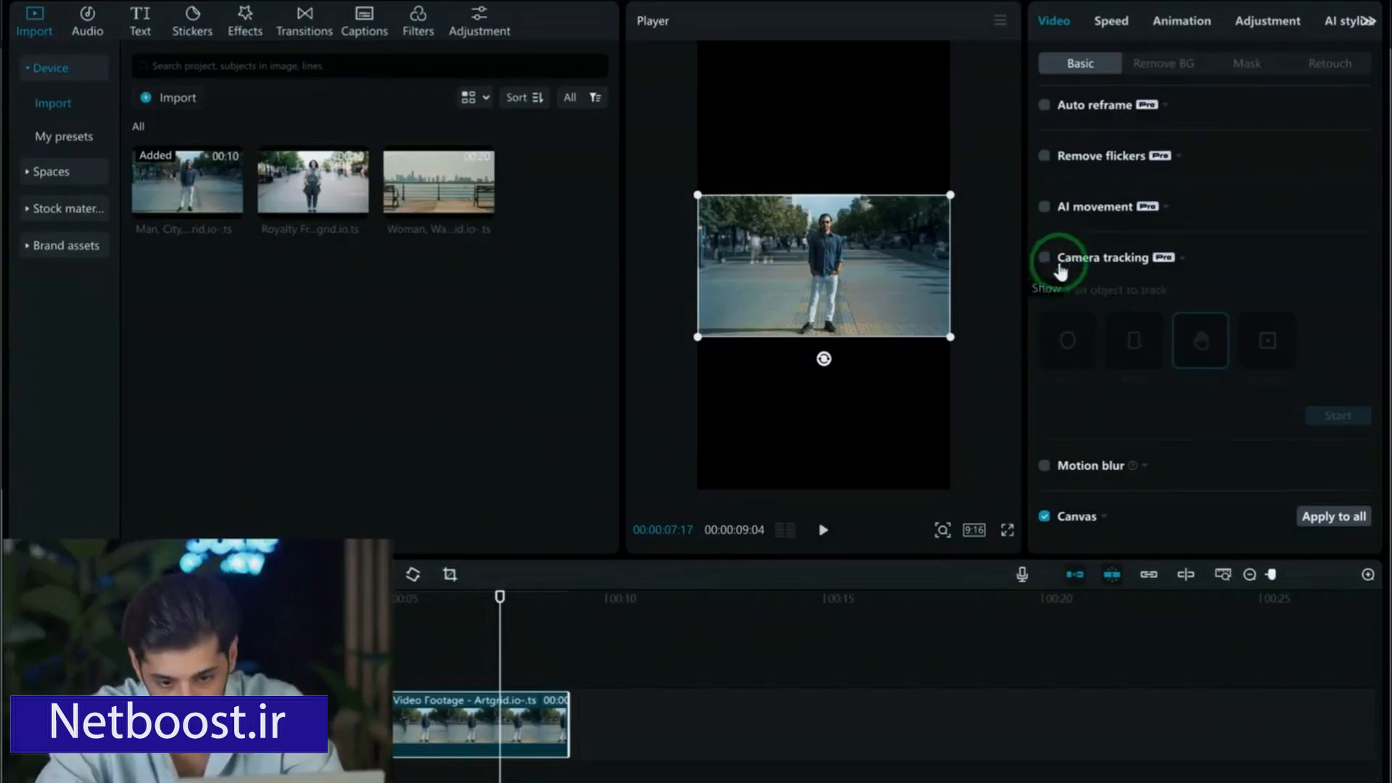
- Try motion blur on the clip with blur 100, blend 0, direction Both and speed Once, and disable it again
left_click(1046, 465)
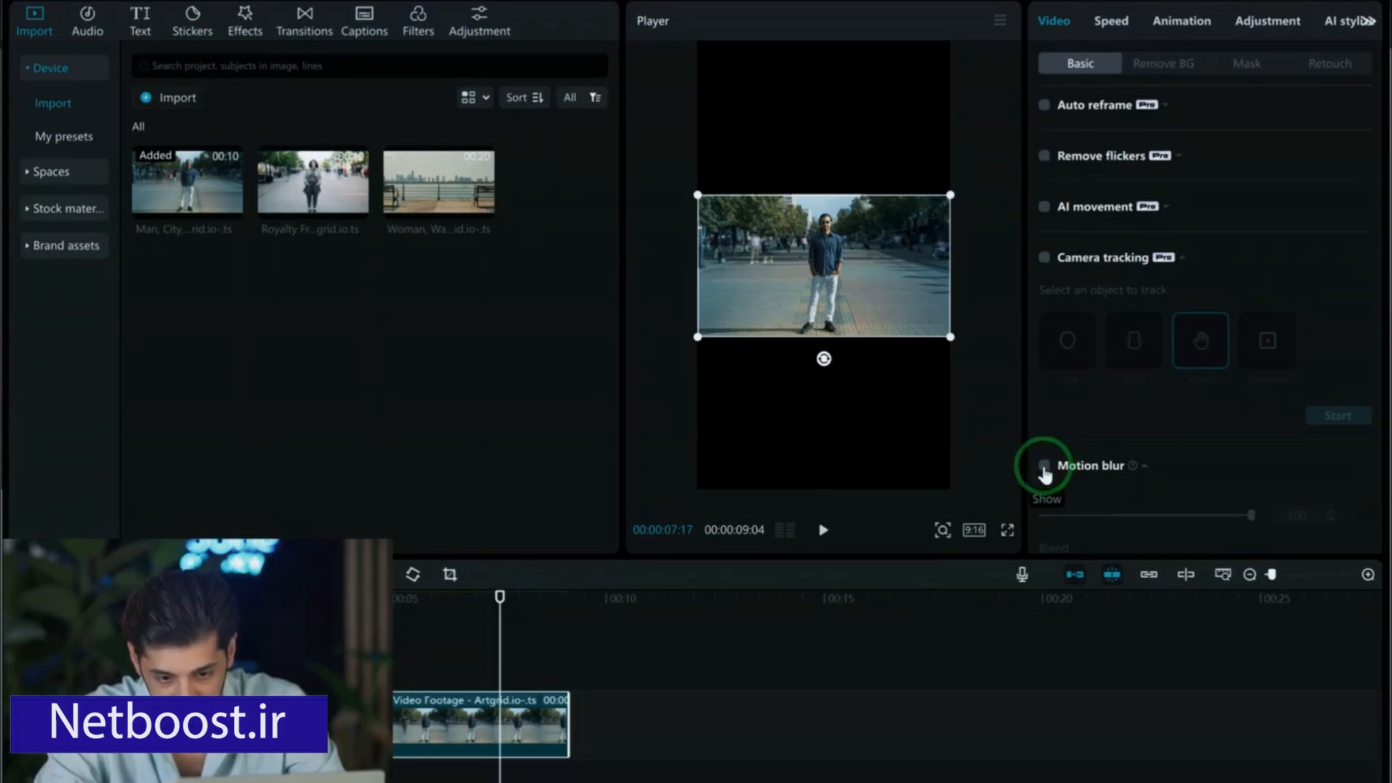
left_click(1045, 465)
scroll(1141, 467, "down", 3)
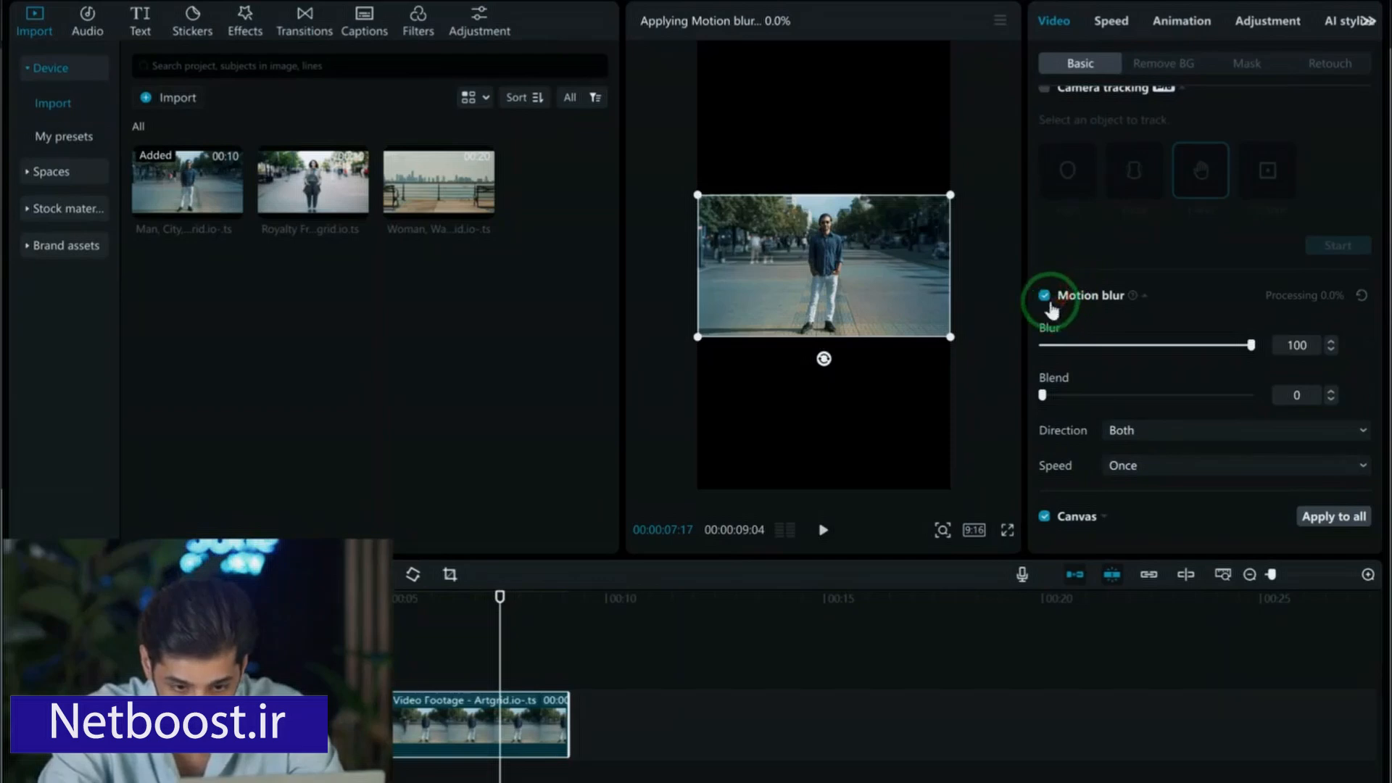
left_click(1081, 307)
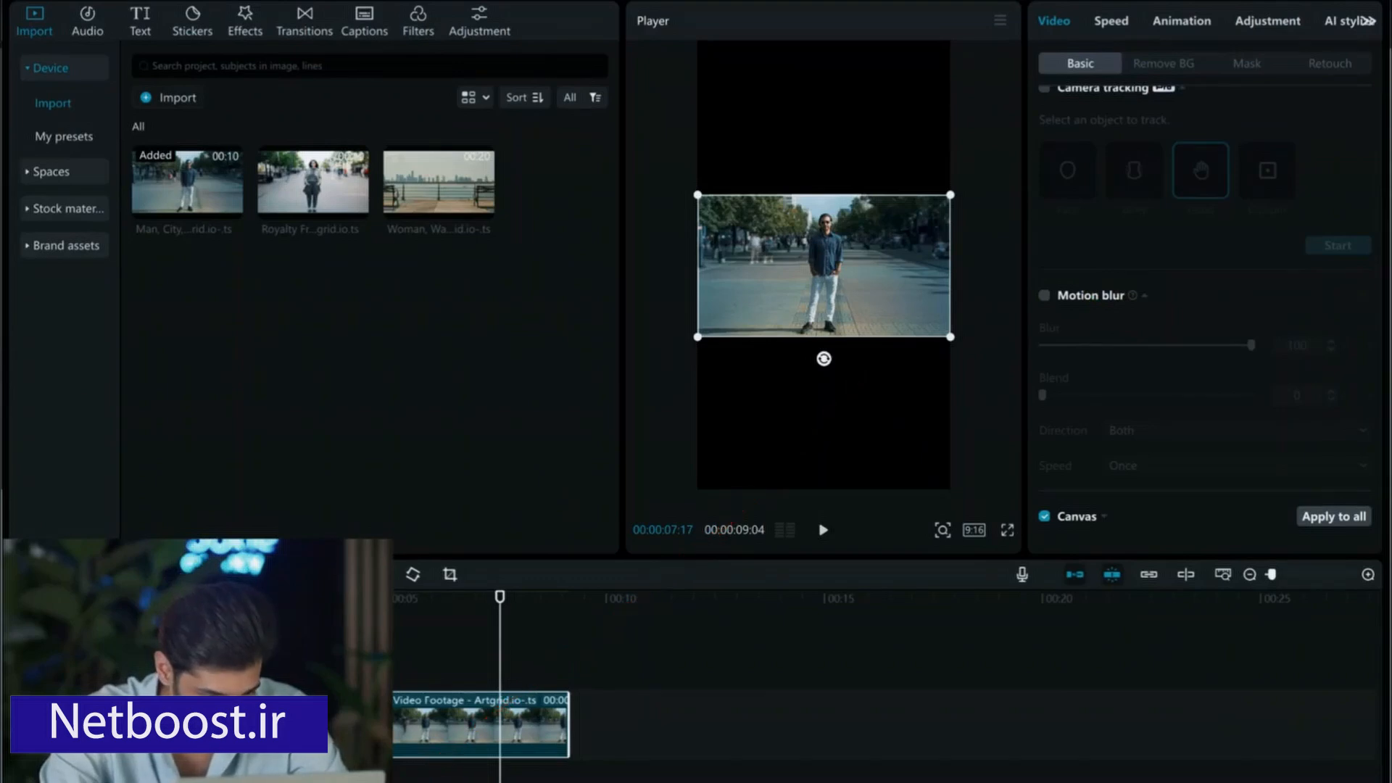
- Play the clip from its beginning to examine the movement of the people behind the man
key("Home")
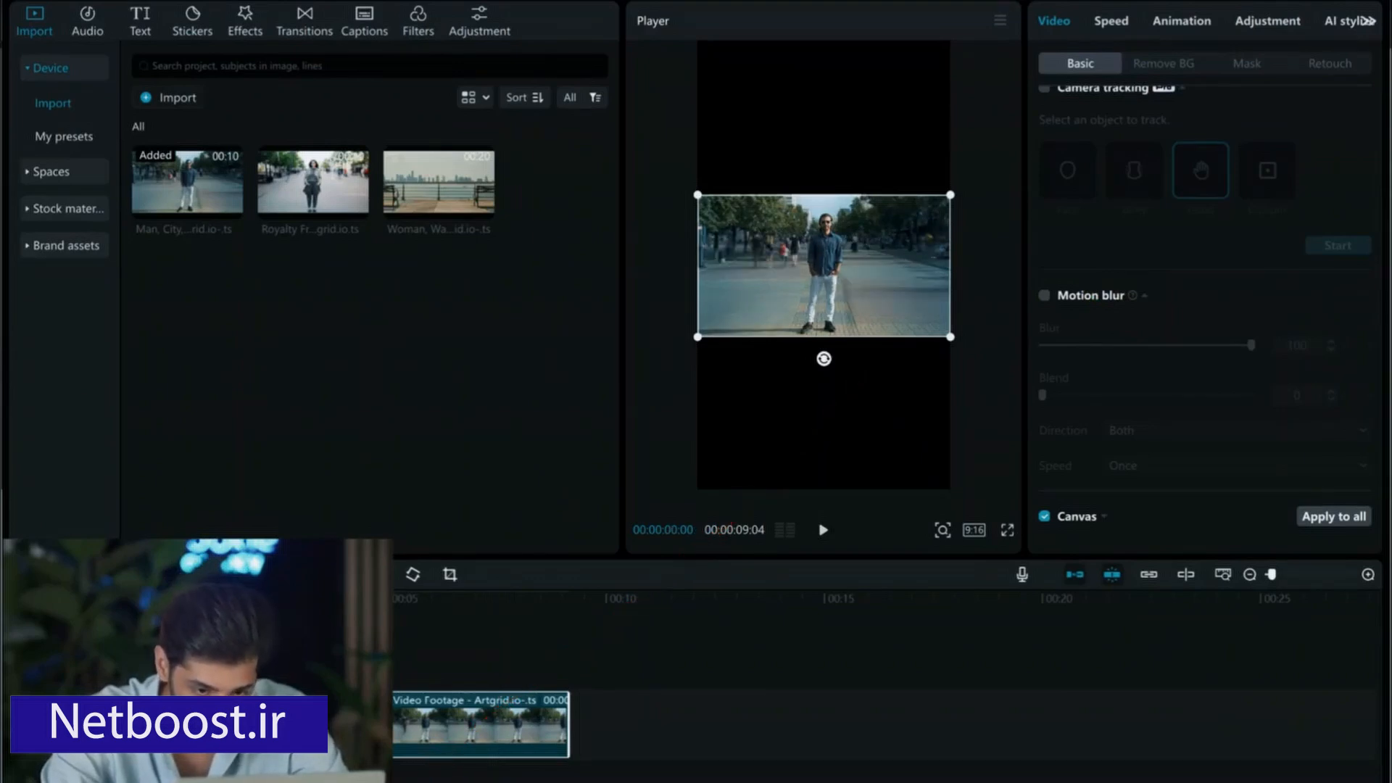
key("space")
key("space")
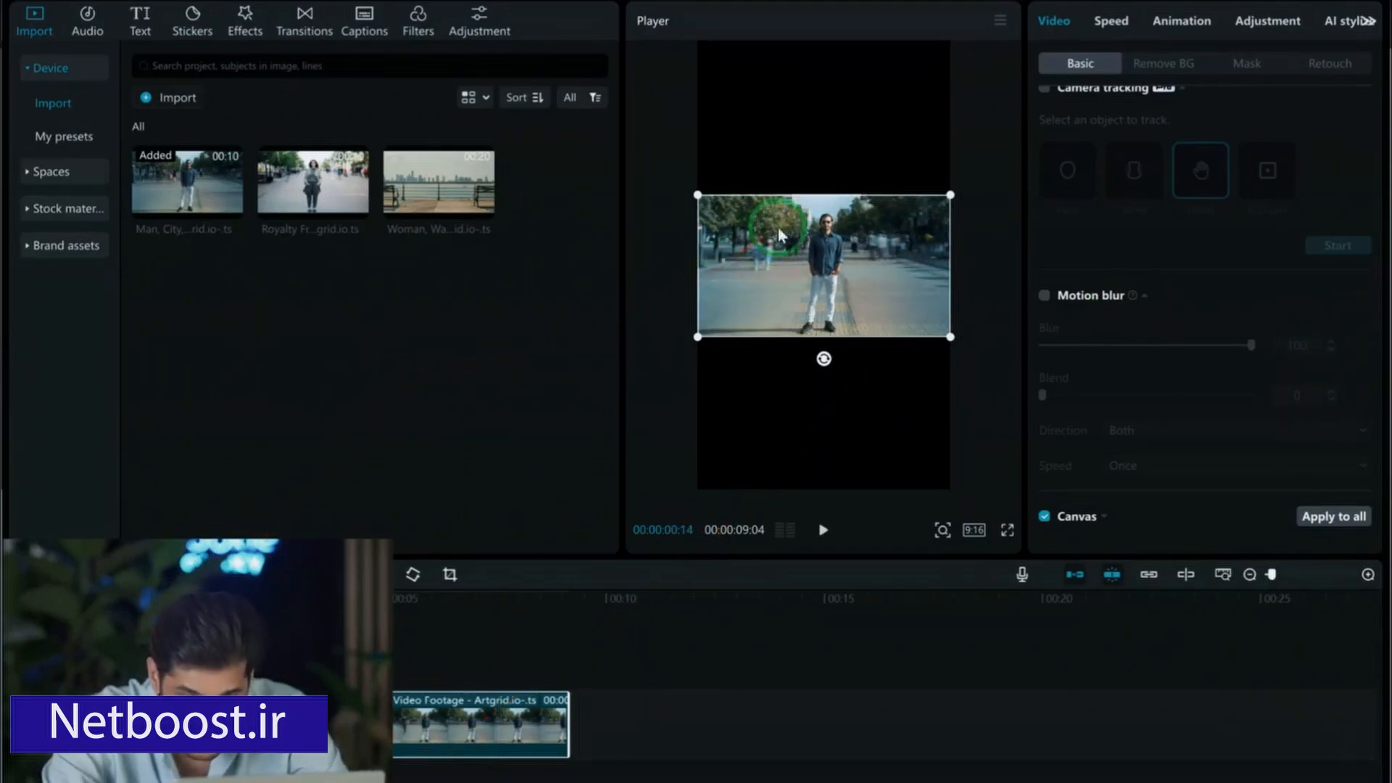
key("space")
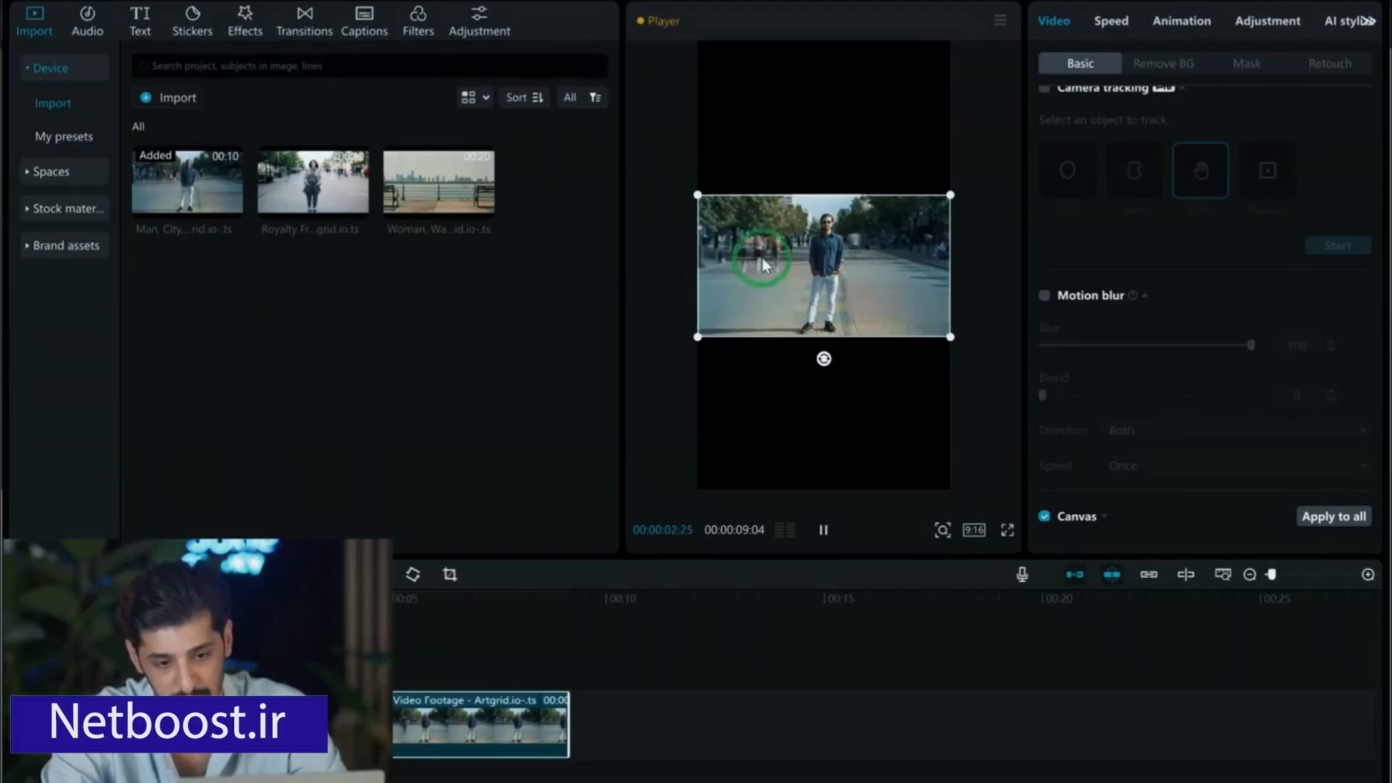
key("space")
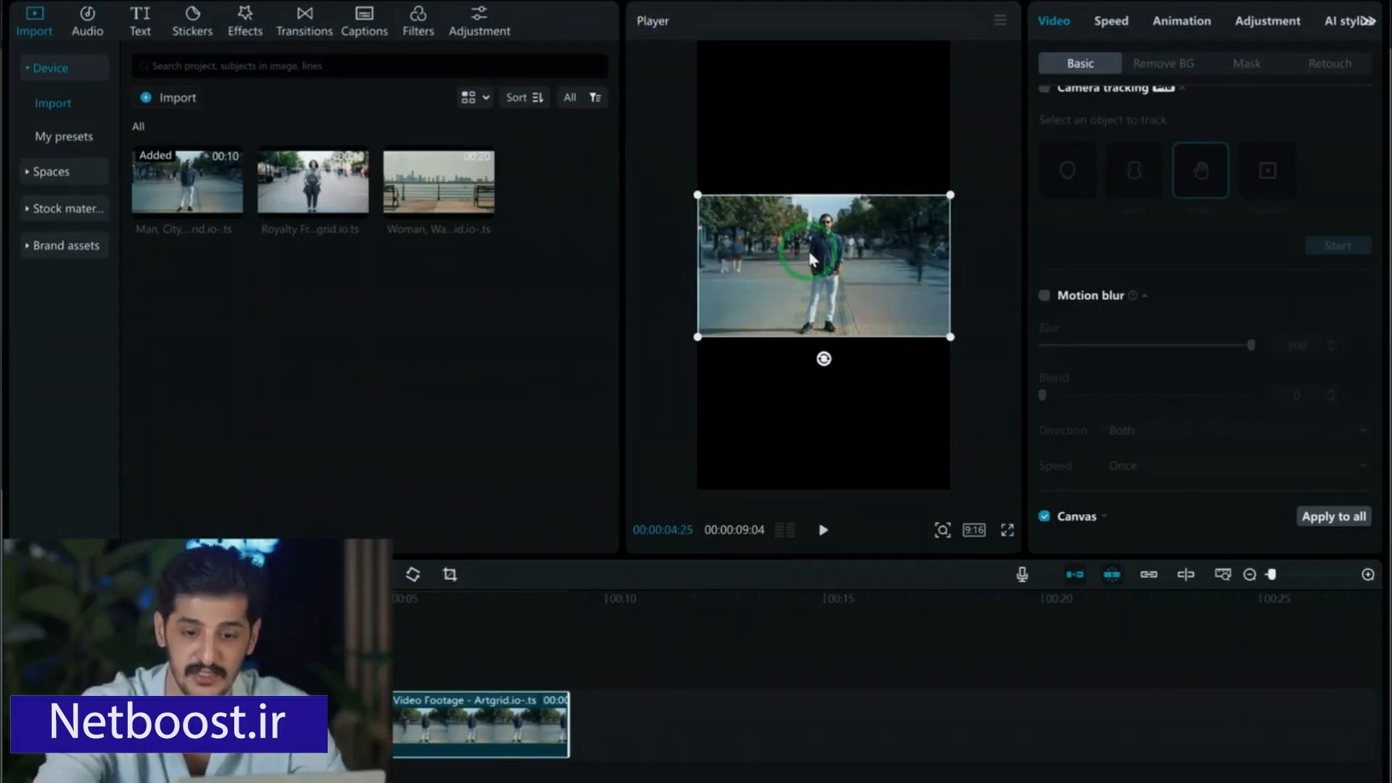
- Give the clip's canvas a Blur background, trying the second strength and settling on the third
scroll(1143, 515, "down", 1)
left_click(1143, 513)
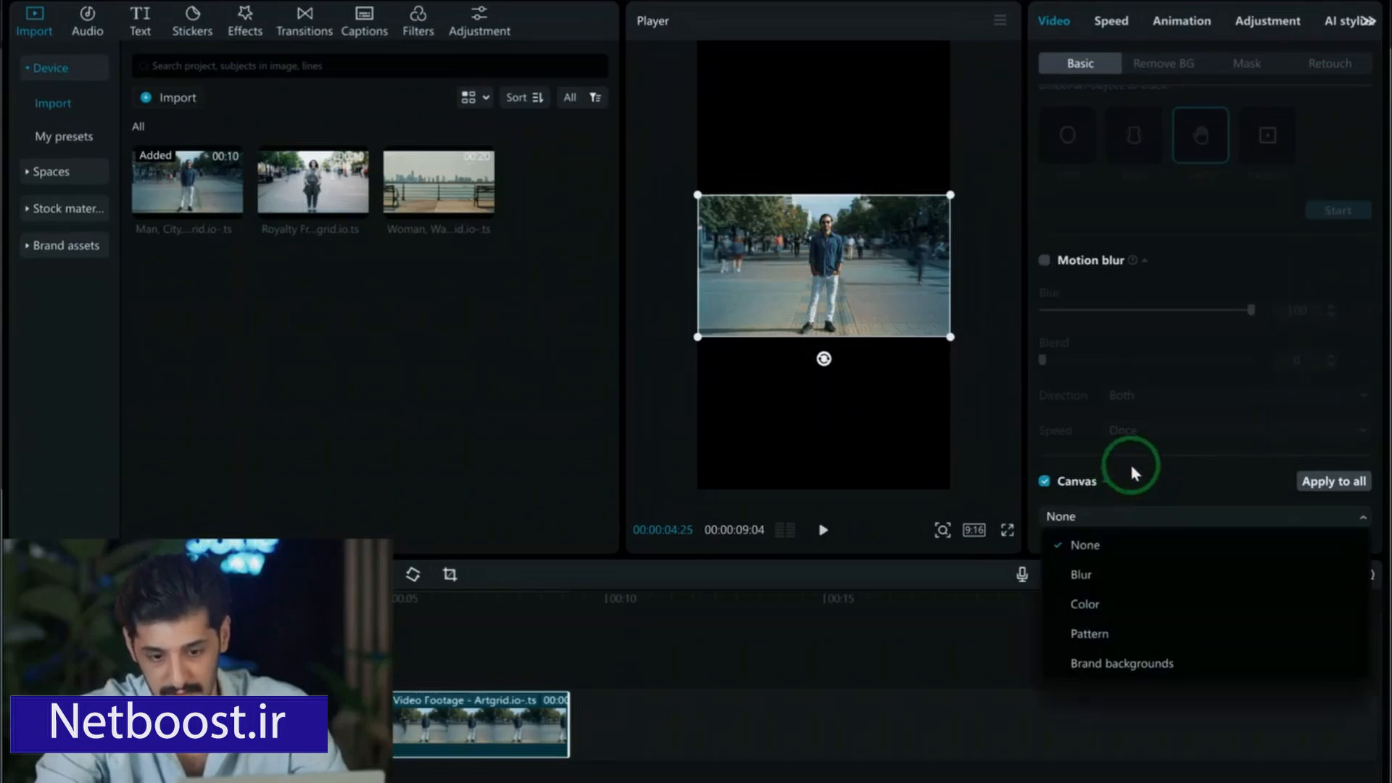
left_click(1086, 584)
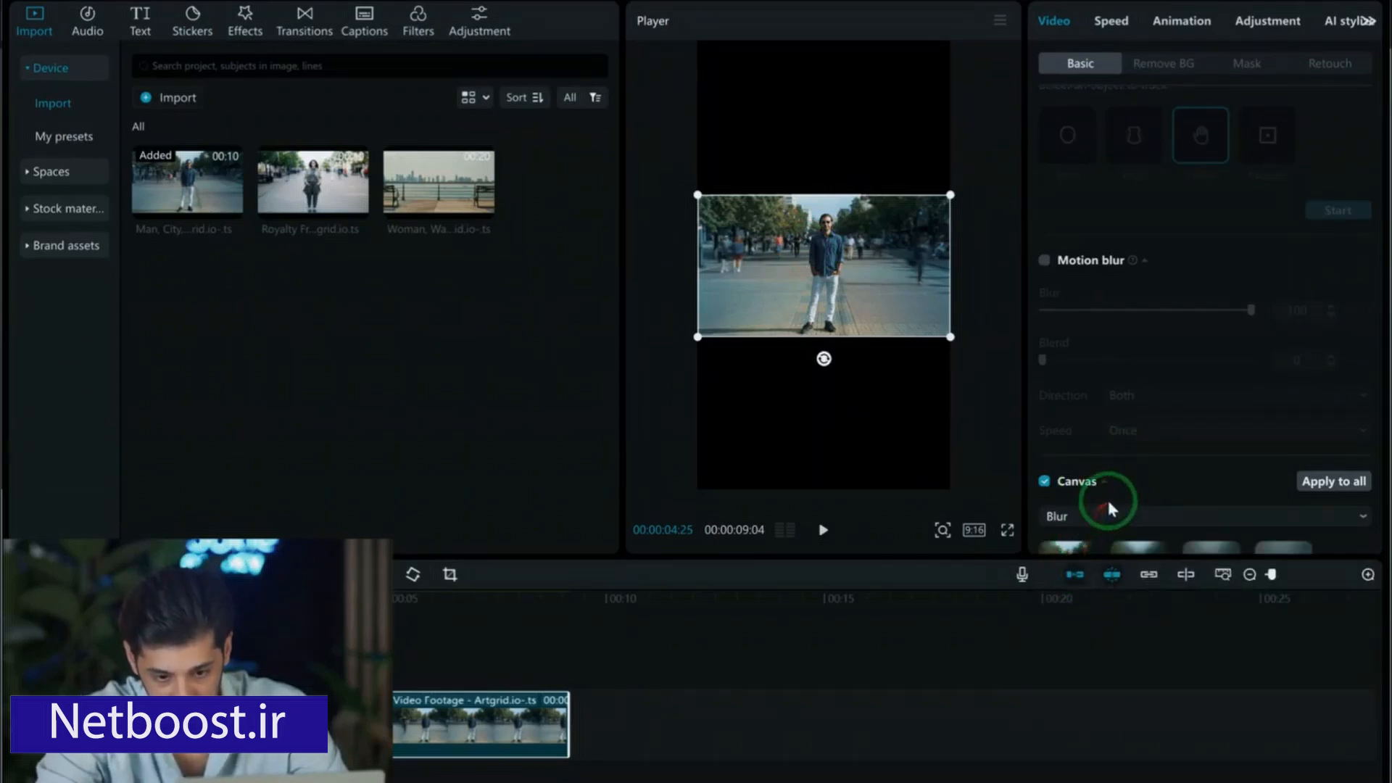
scroll(1121, 457, "down", 2)
left_click(1141, 482)
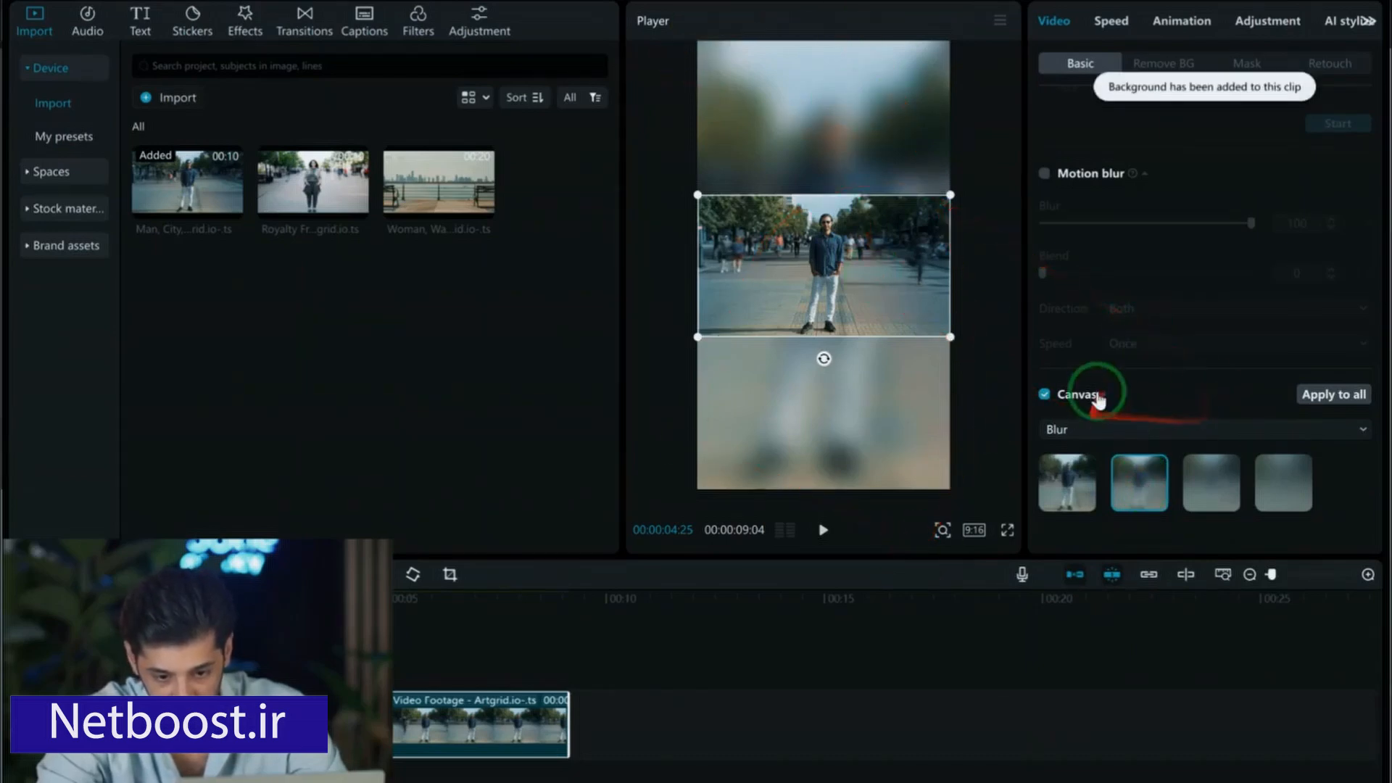
left_click(1201, 482)
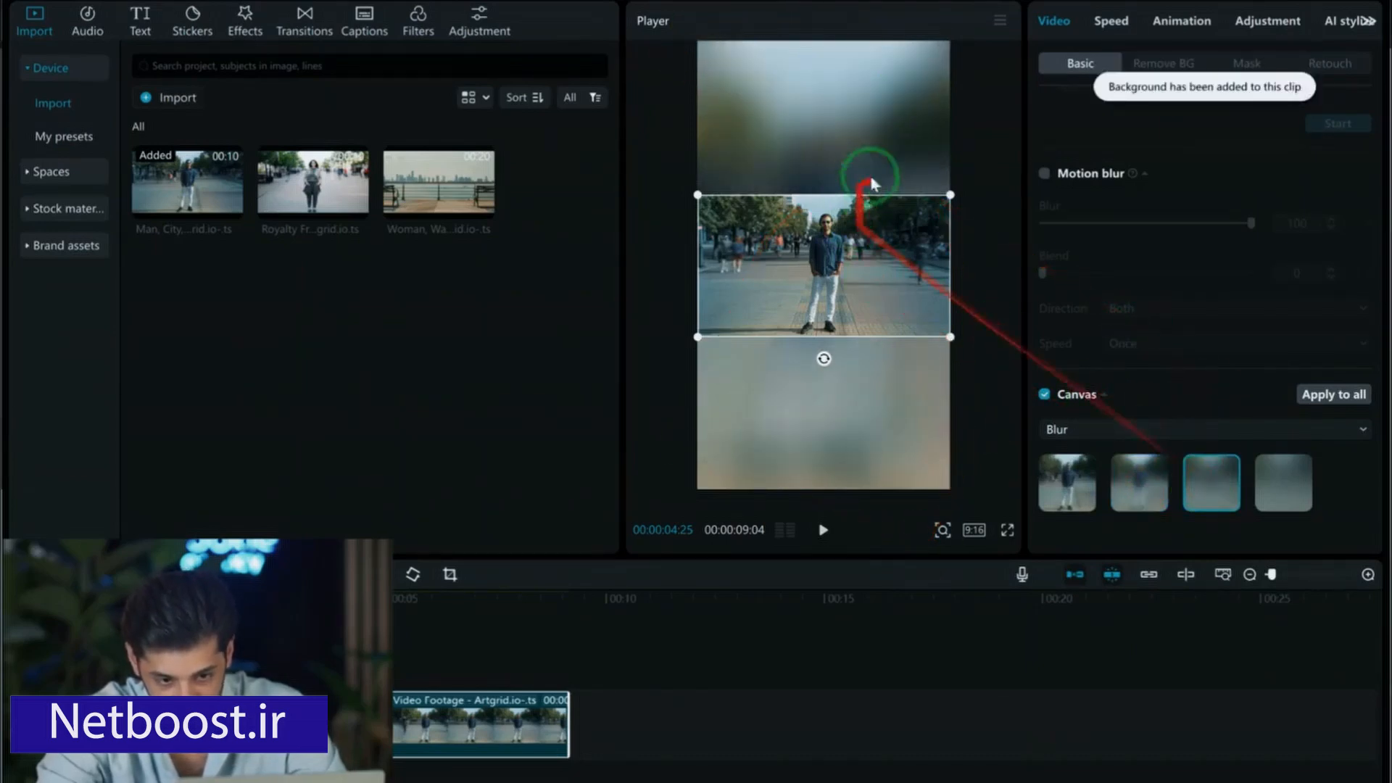
- Try enlarging the clip to fill the vertical frame and repositioning it, and undo both changes
left_click_drag(948, 192, 1374, 3)
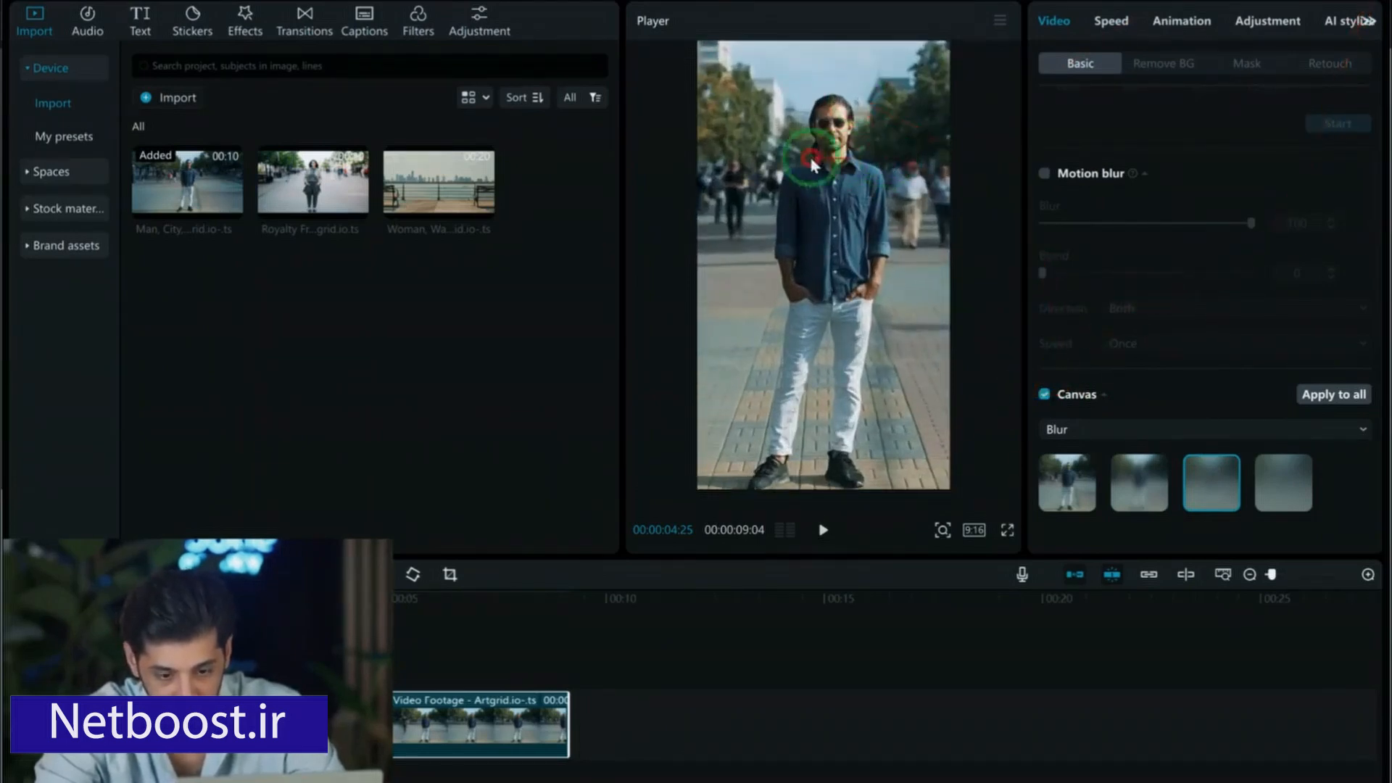
left_click_drag(811, 160, 871, 158)
key("ctrl+z")
key("ctrl+z")
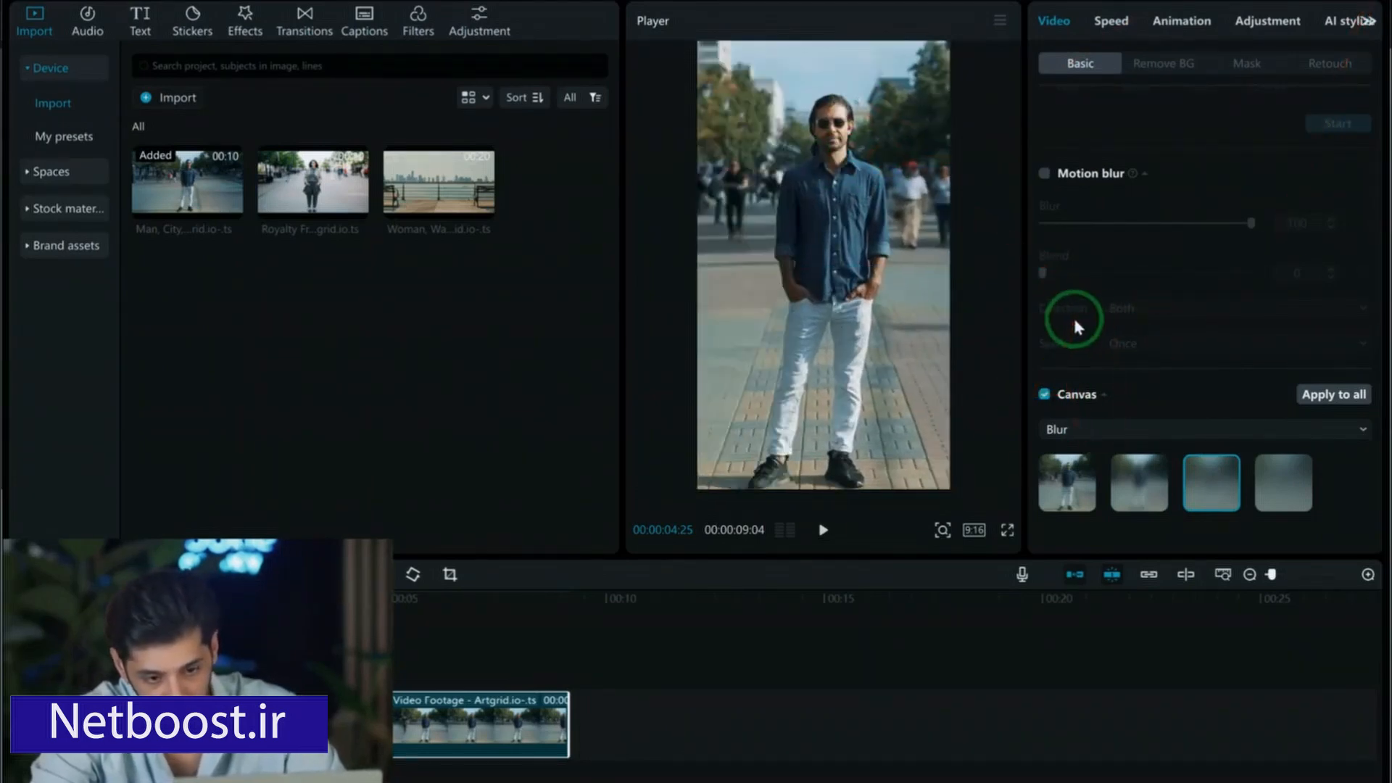
- Check the other canvas background types and turn the clip's canvas background off
left_click(1178, 421)
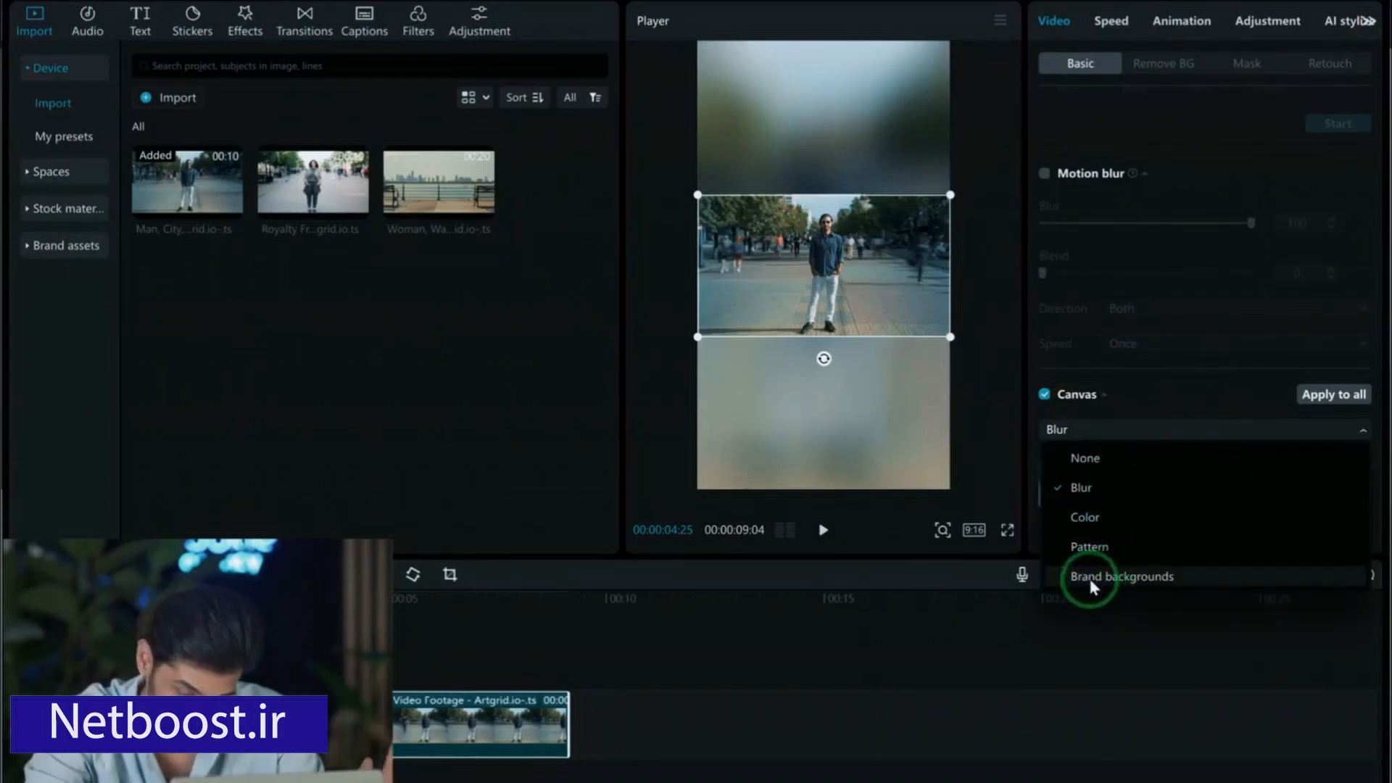
left_click(1044, 395)
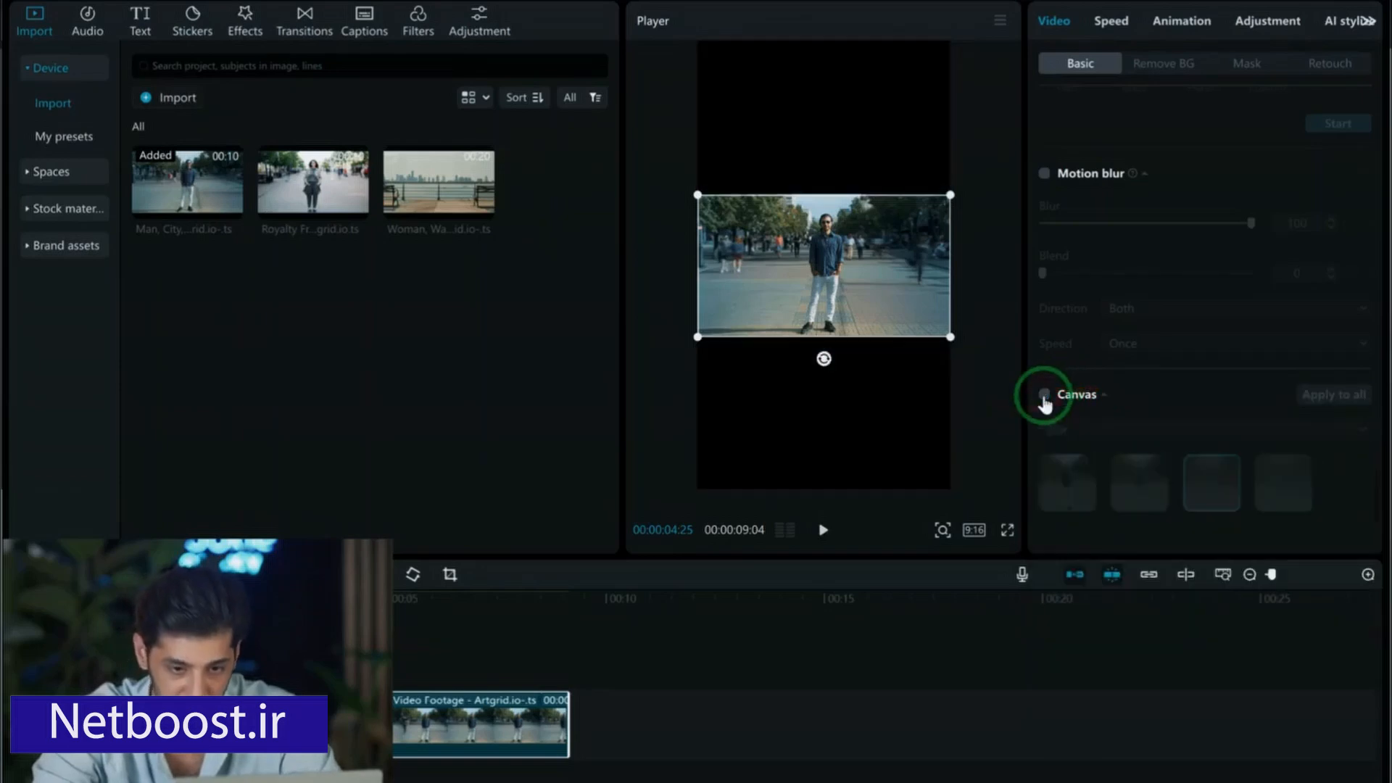
- Set the clip's speed to 0.7x, enable smooth slow-mo, and view its frame interpolation methods
left_click(1112, 22)
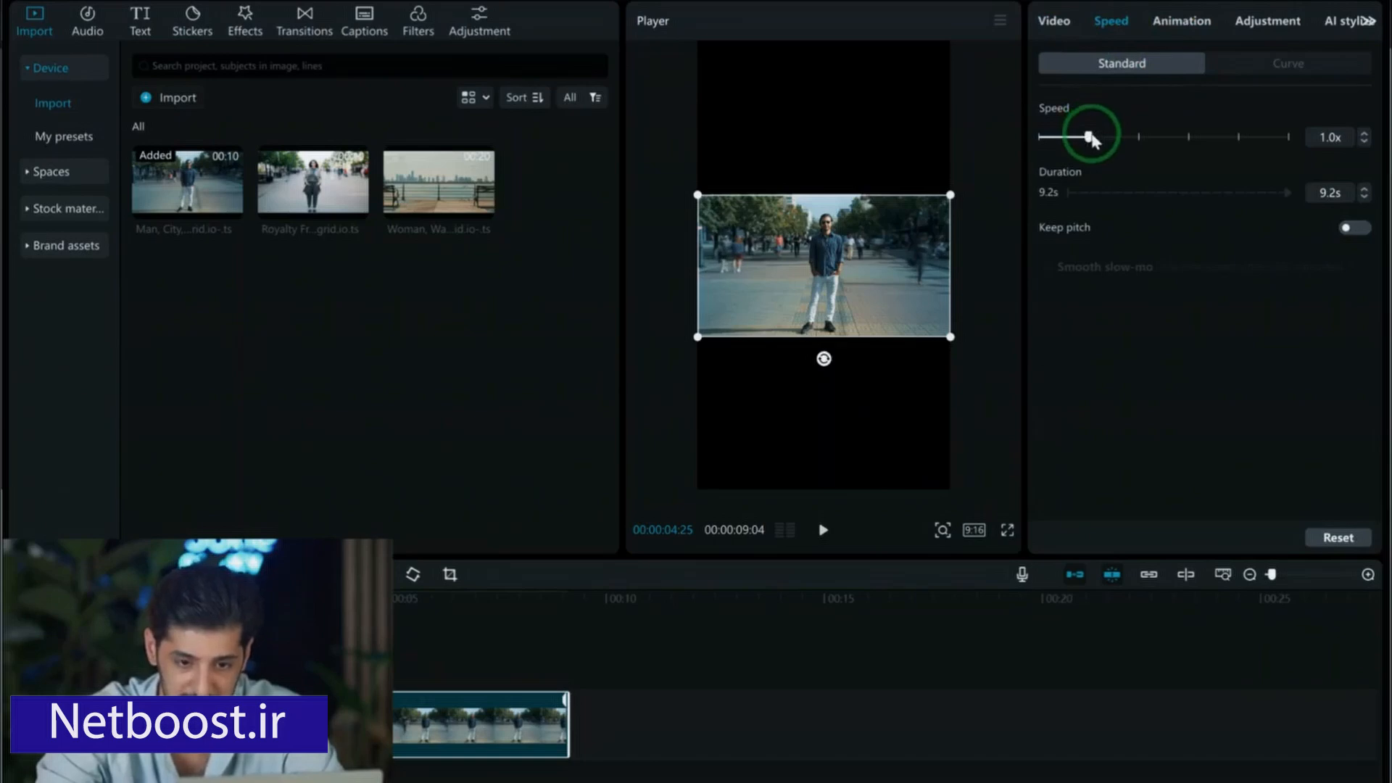
left_click_drag(1089, 138, 1072, 139)
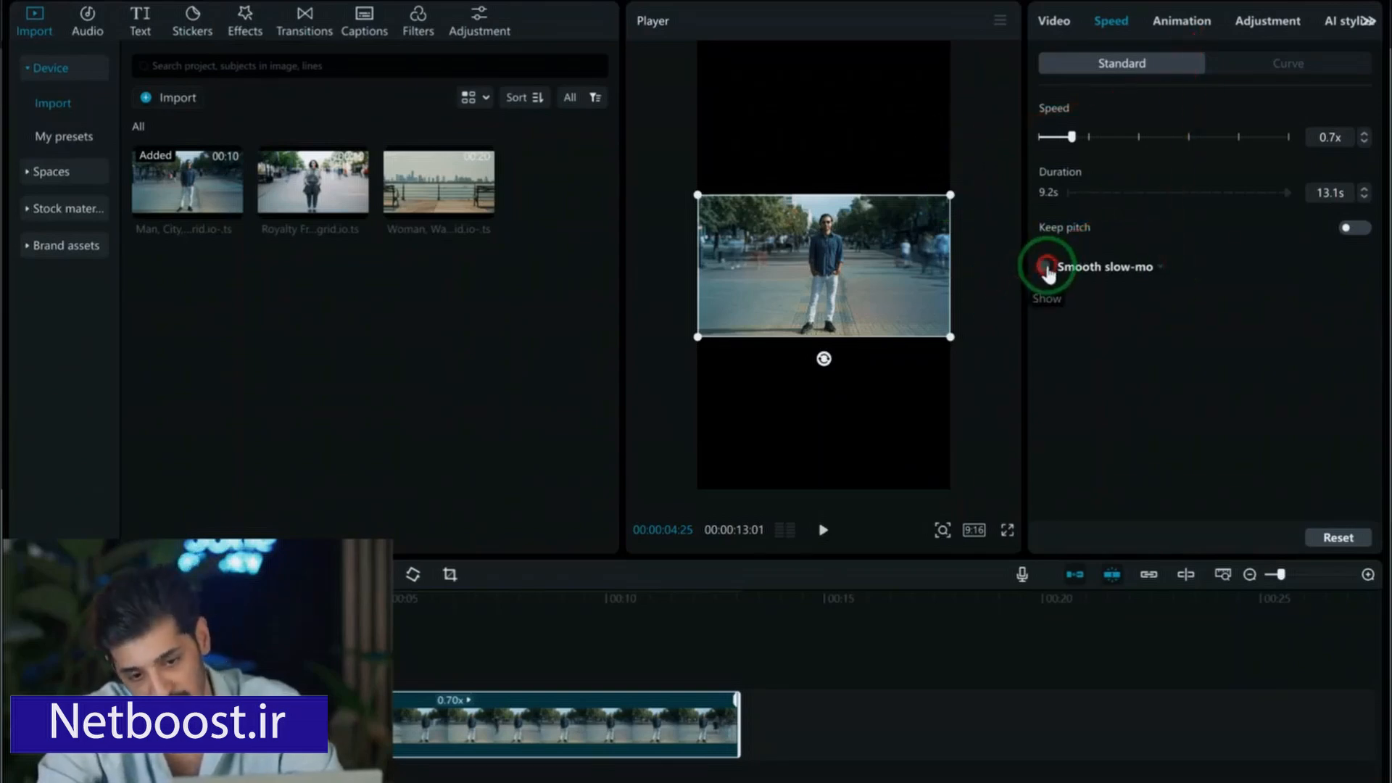
left_click(1105, 269)
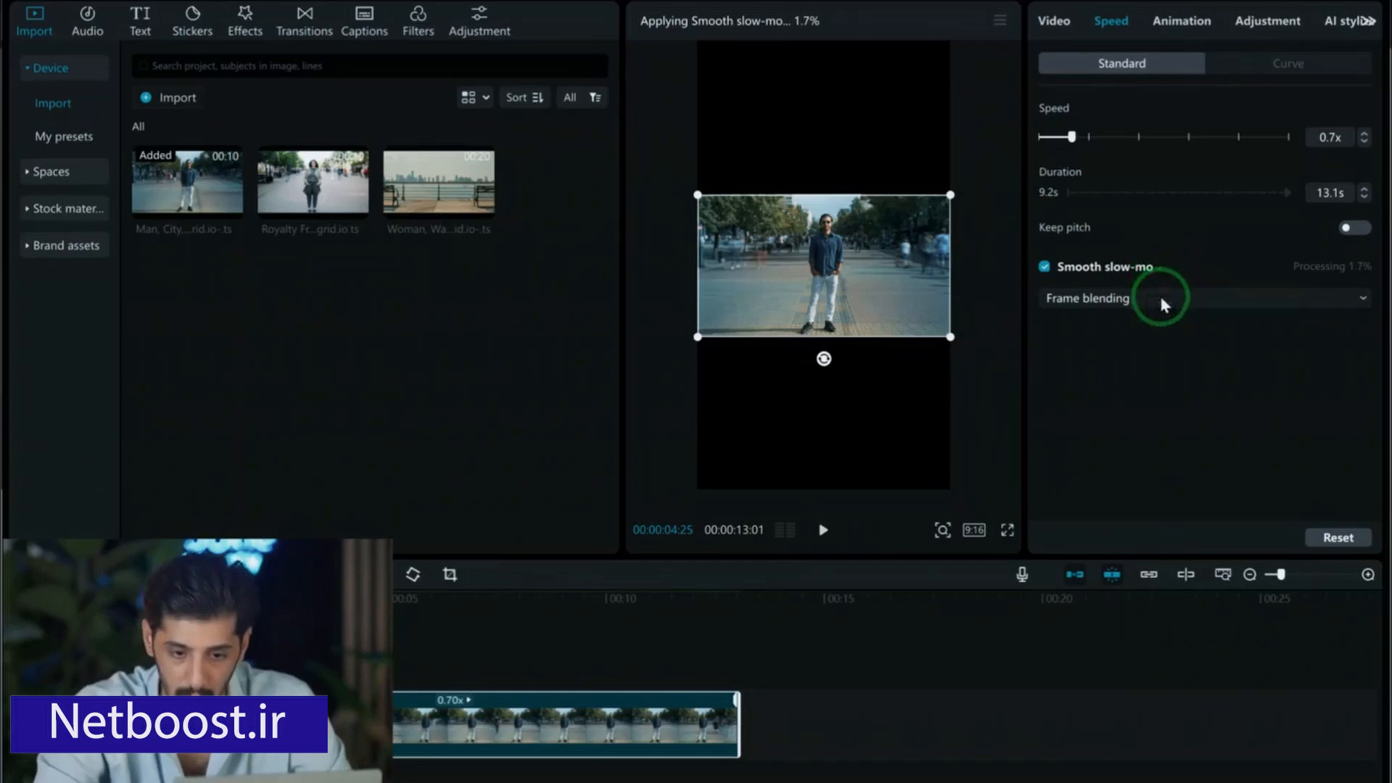
left_click(1135, 297)
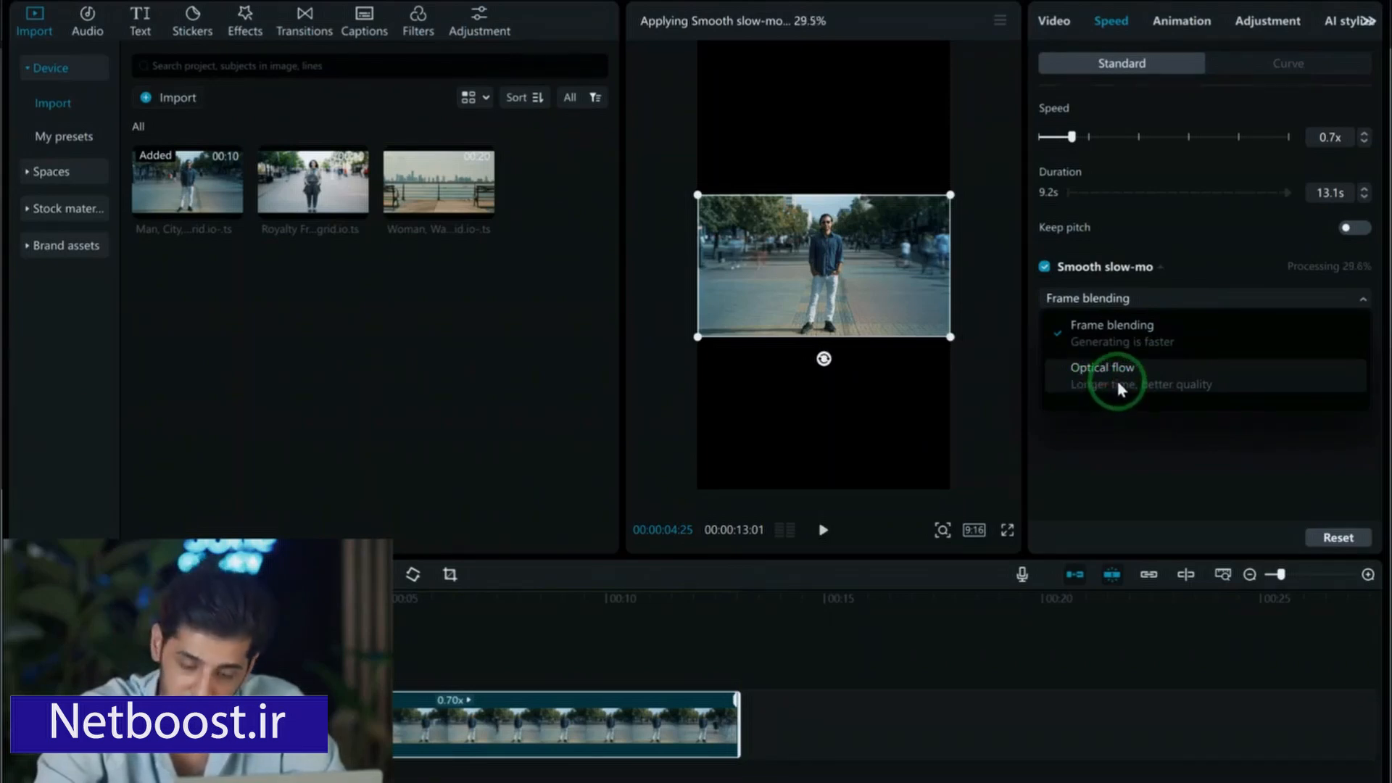
- Switch smooth slow-mo off, on again with Frame blending, and back off
left_click(1042, 268)
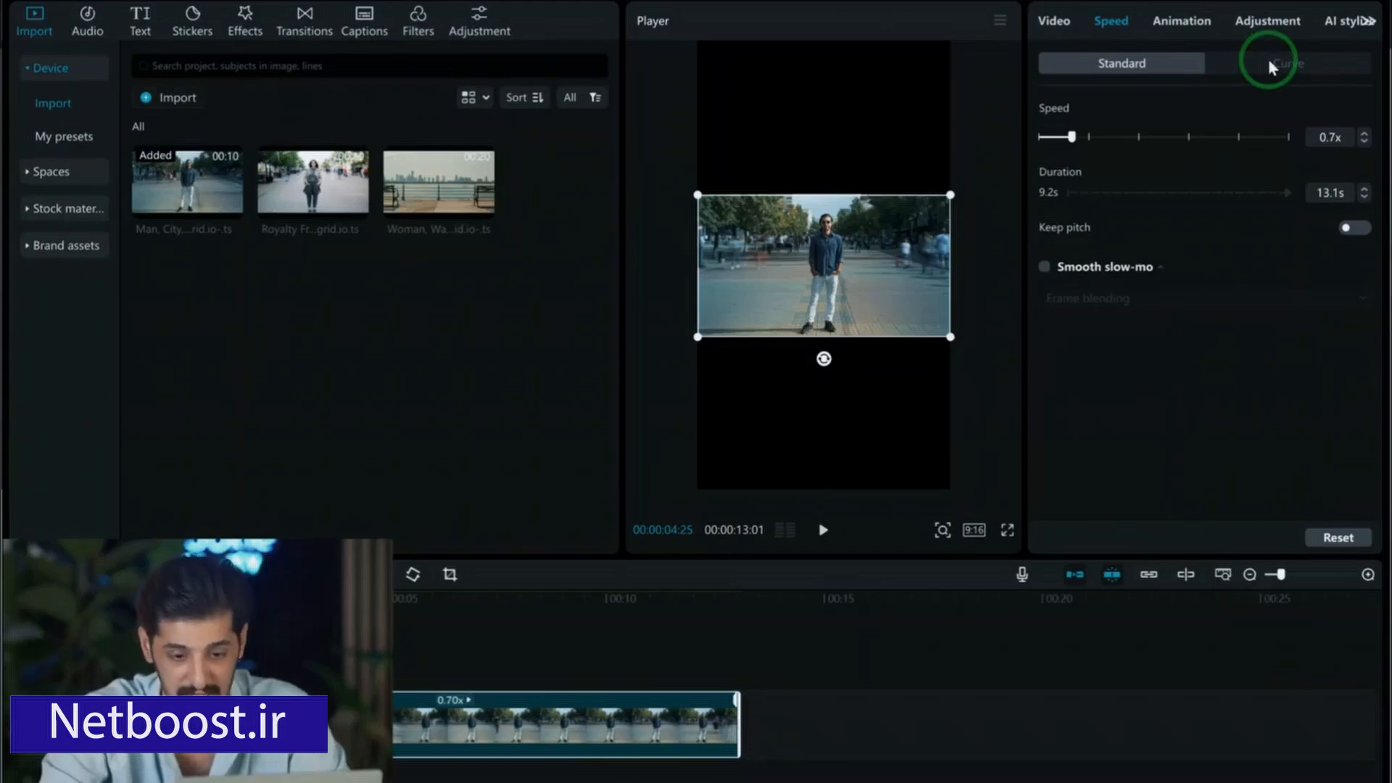
left_click(1044, 266)
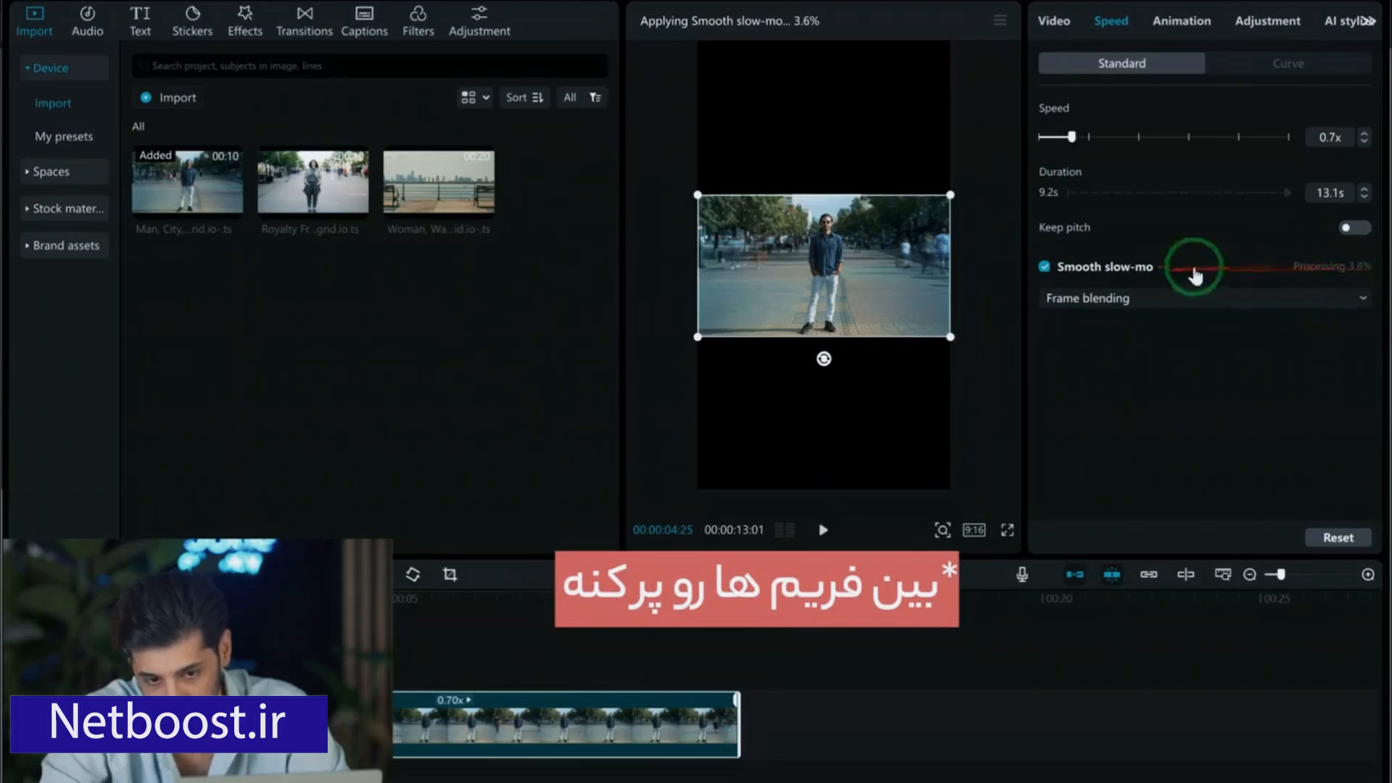
left_click(1045, 268)
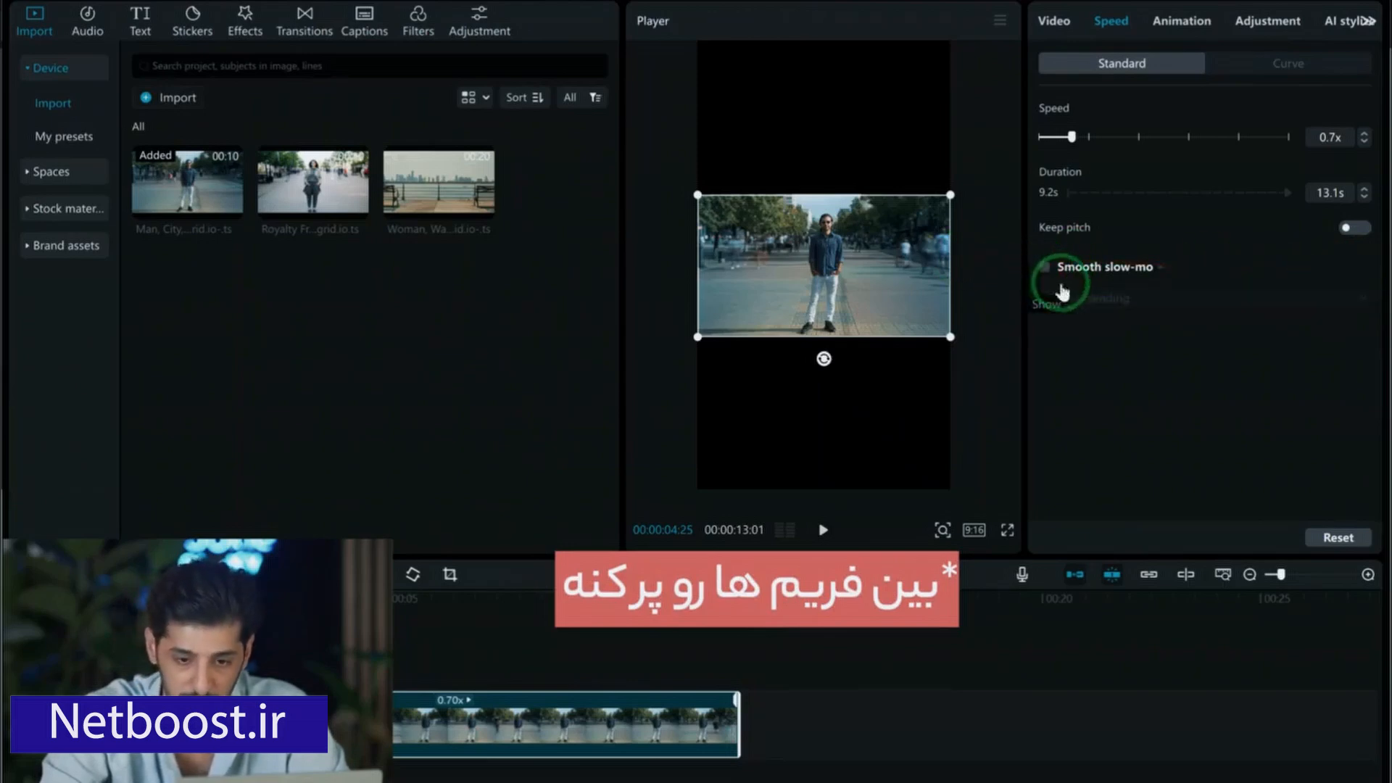
- Apply a Custom speed curve to the clip and add a curve point at about 00:00:01:08
left_click(1285, 65)
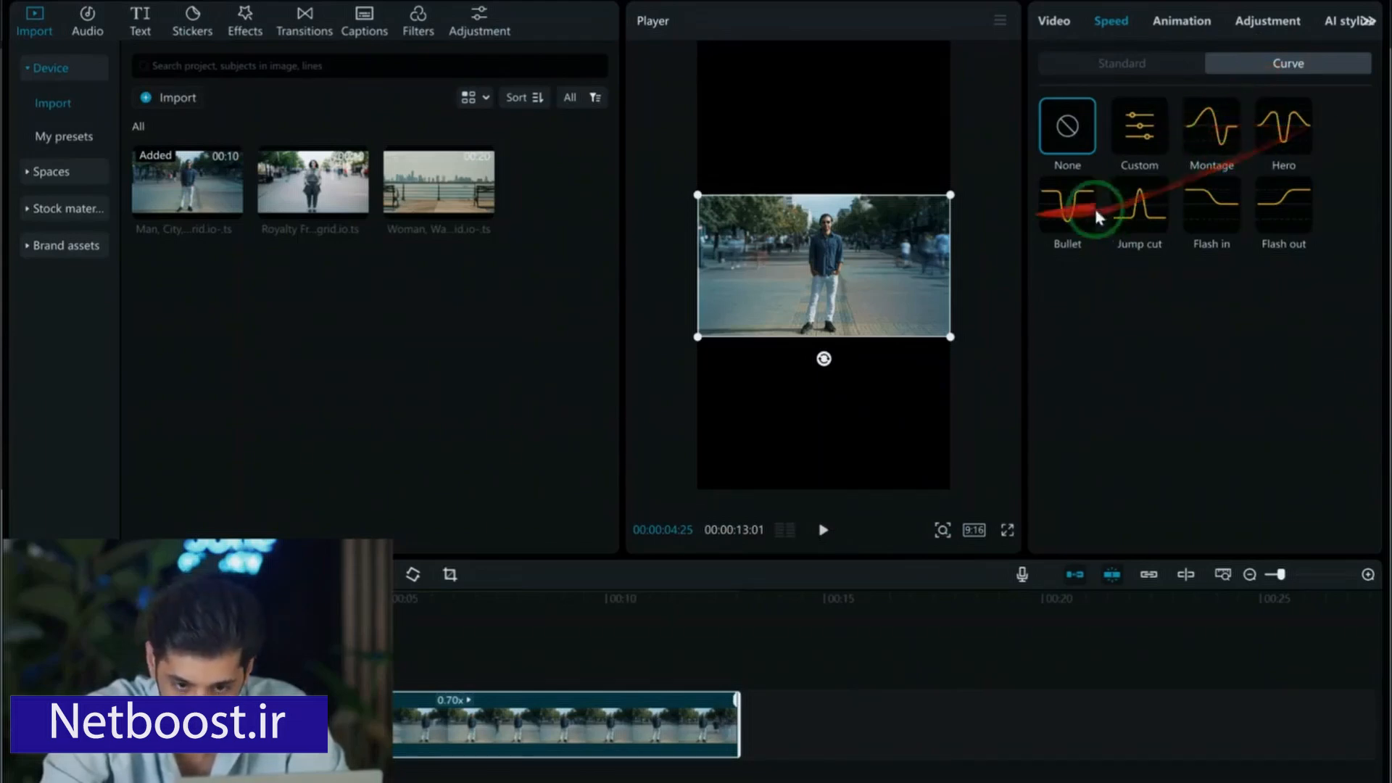
left_click(1138, 130)
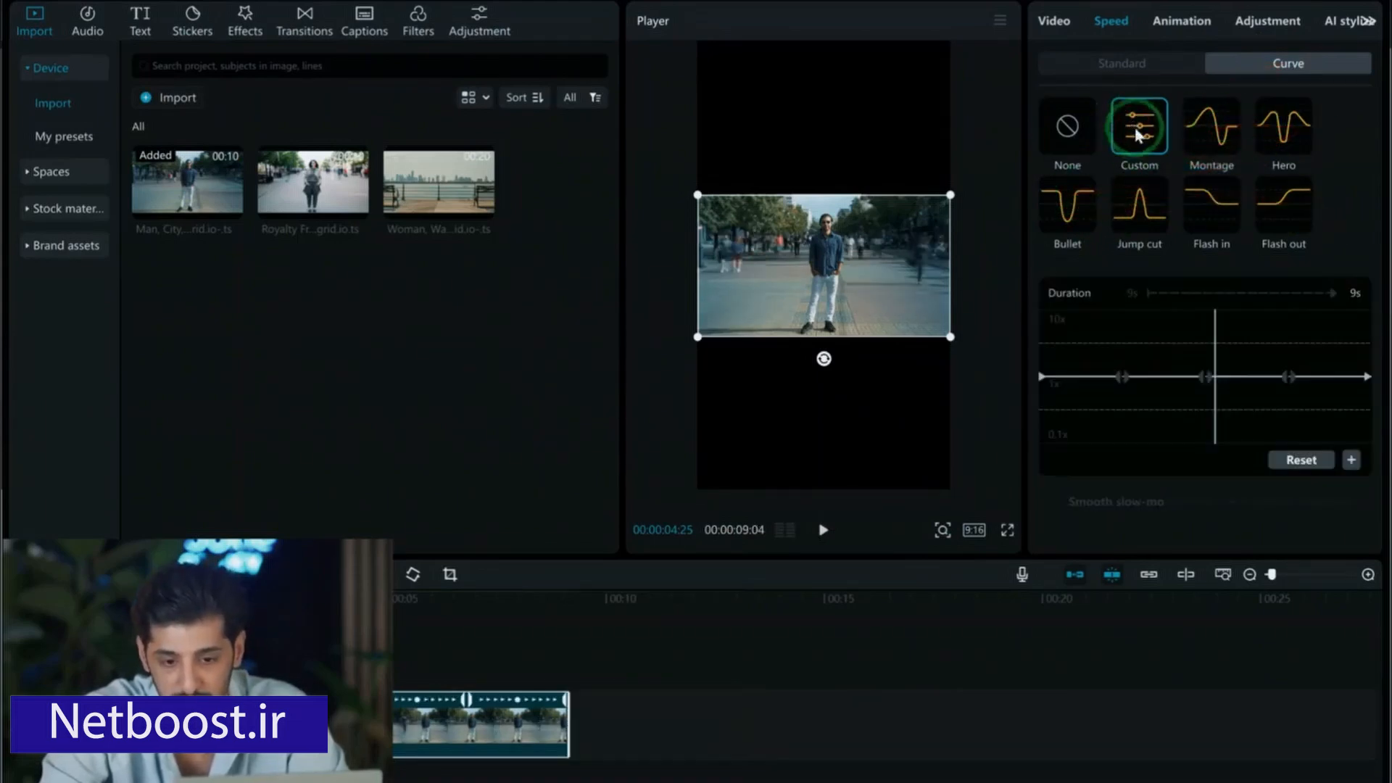
left_click(1041, 305)
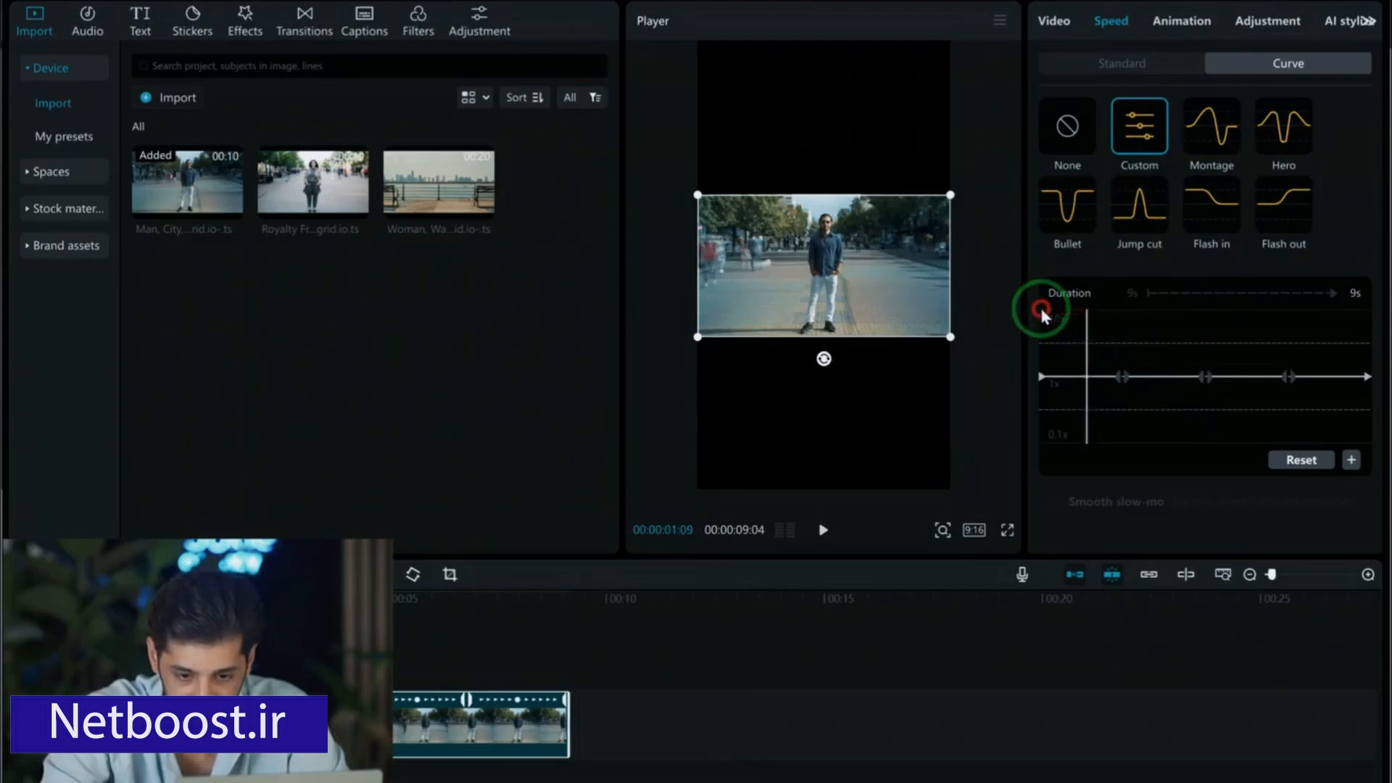
left_click(1085, 316)
left_click(1351, 460)
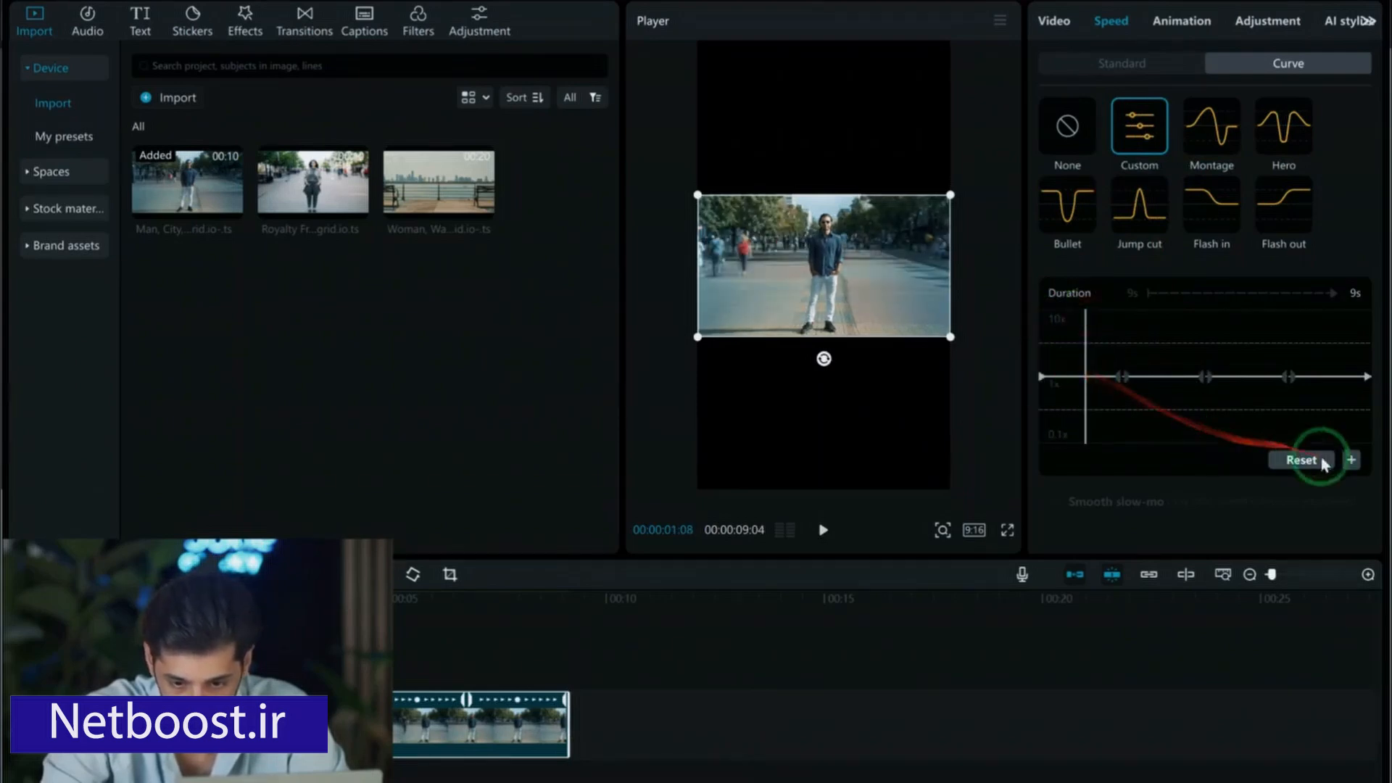
- Lower the new curve point toward 0.1x, add a point just after it near 10x, and play the result
left_click_drag(1085, 377, 1081, 424)
left_click_drag(1081, 373, 1094, 317)
left_click(1351, 460)
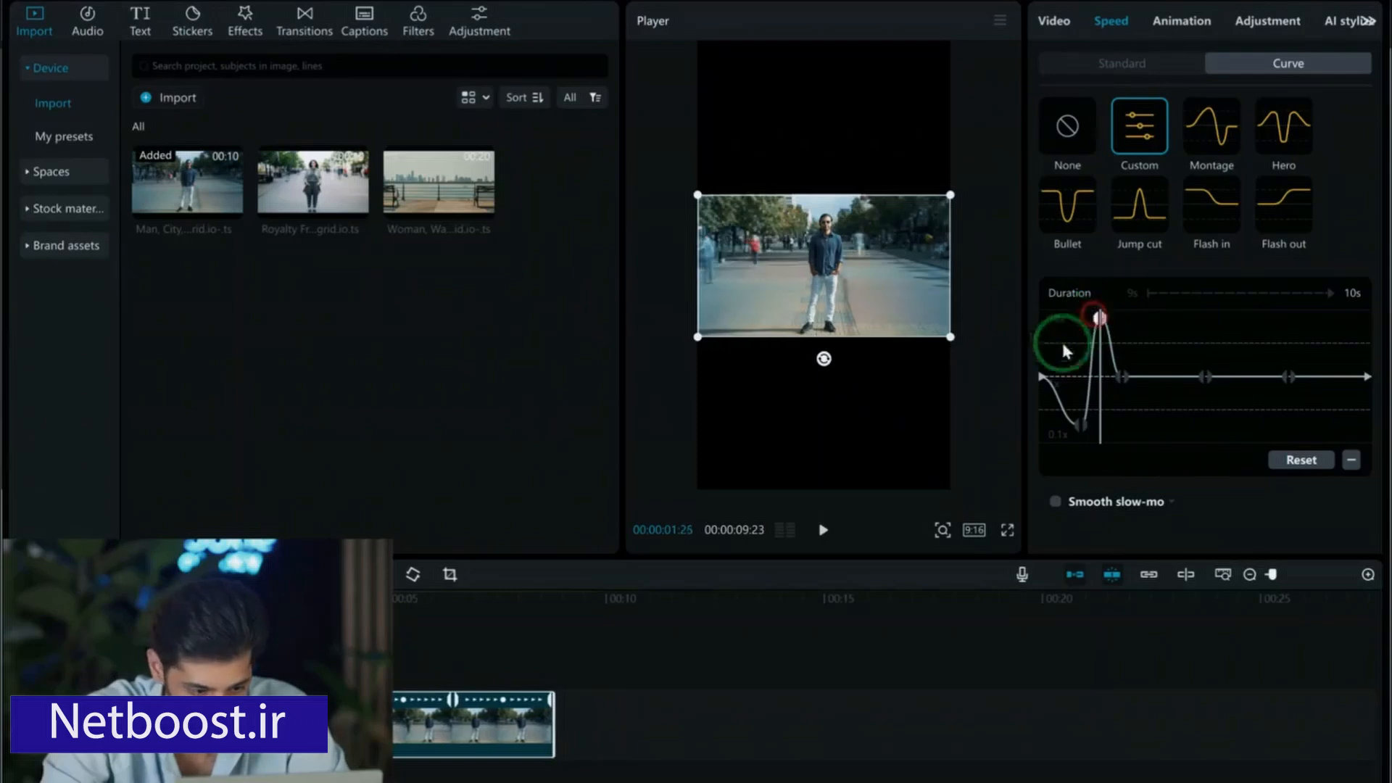
key("space")
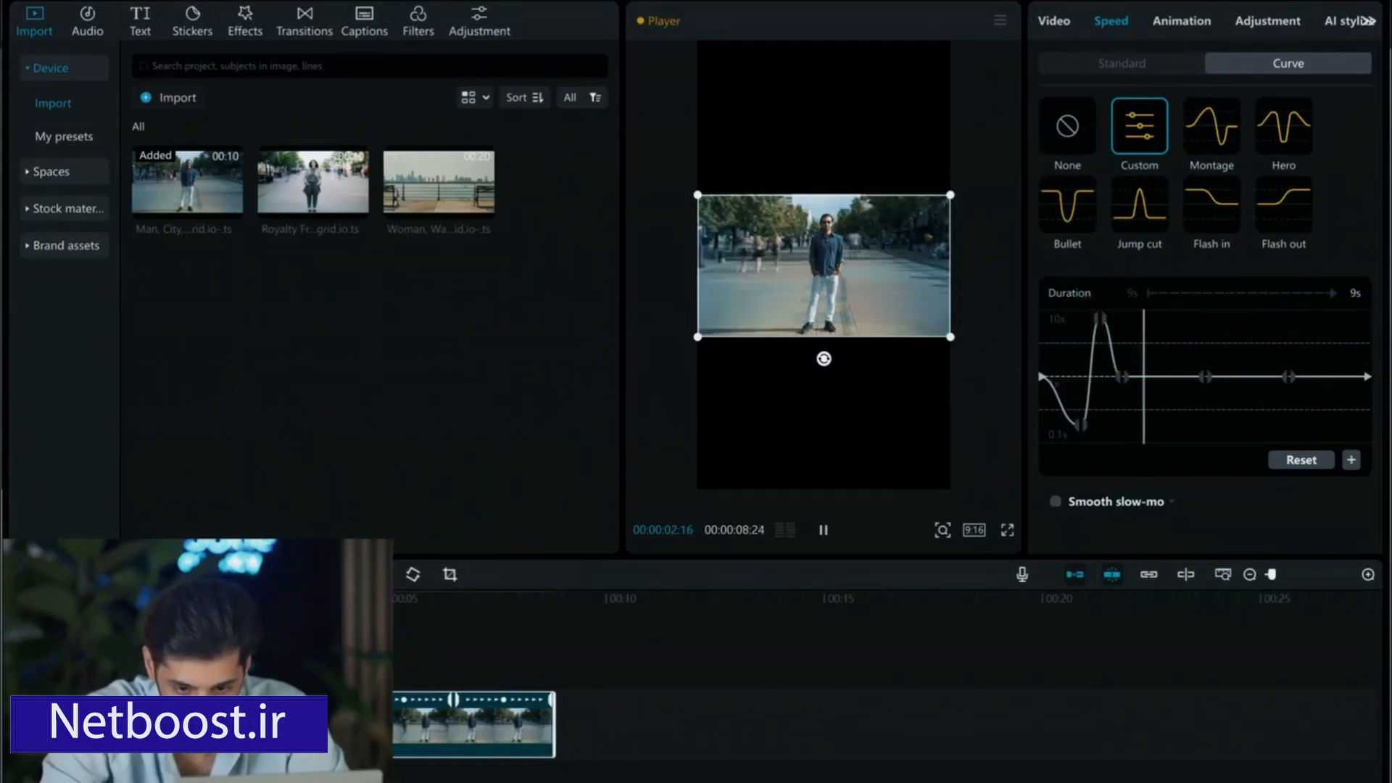
- Lower the curve's middle point to about 0.1x and add a point just after it raised close to 10x
left_click_drag(1200, 376, 1205, 435)
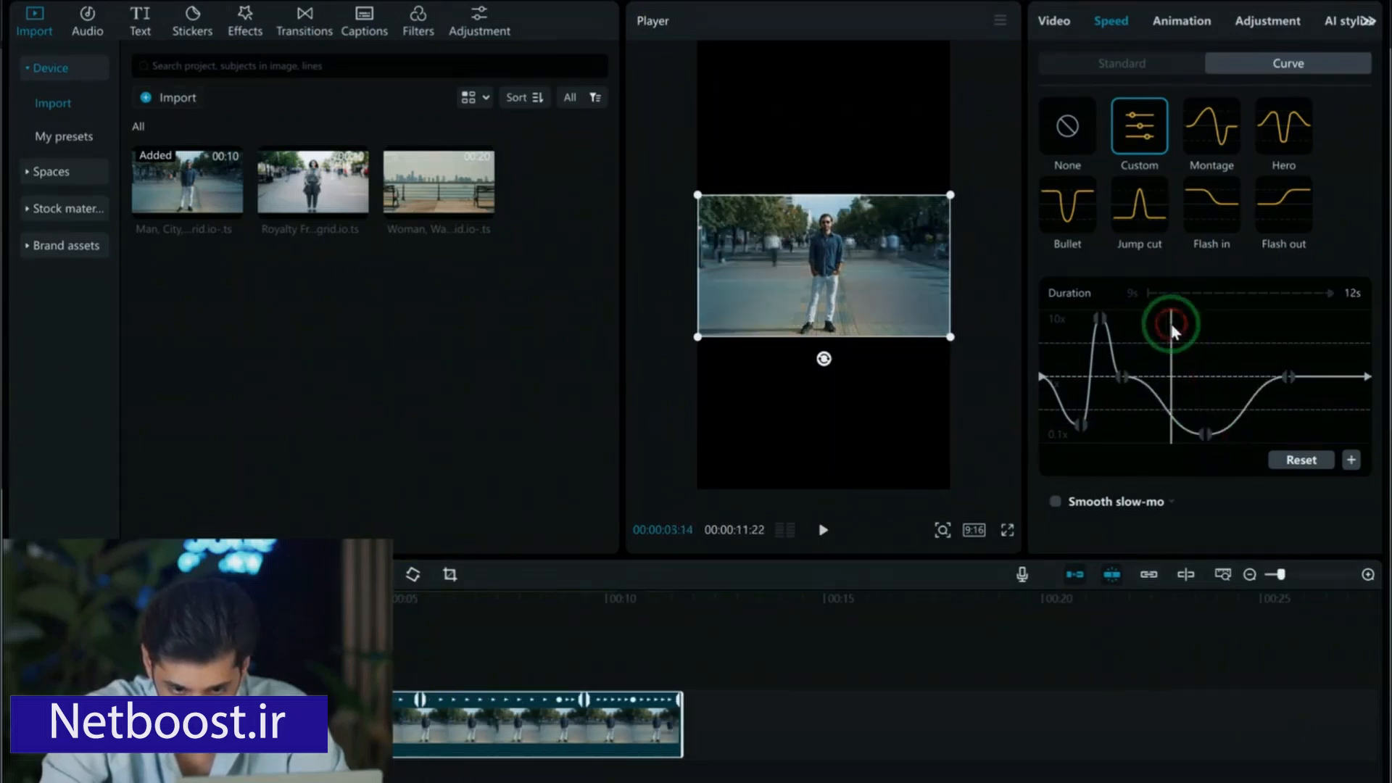
left_click(1173, 326)
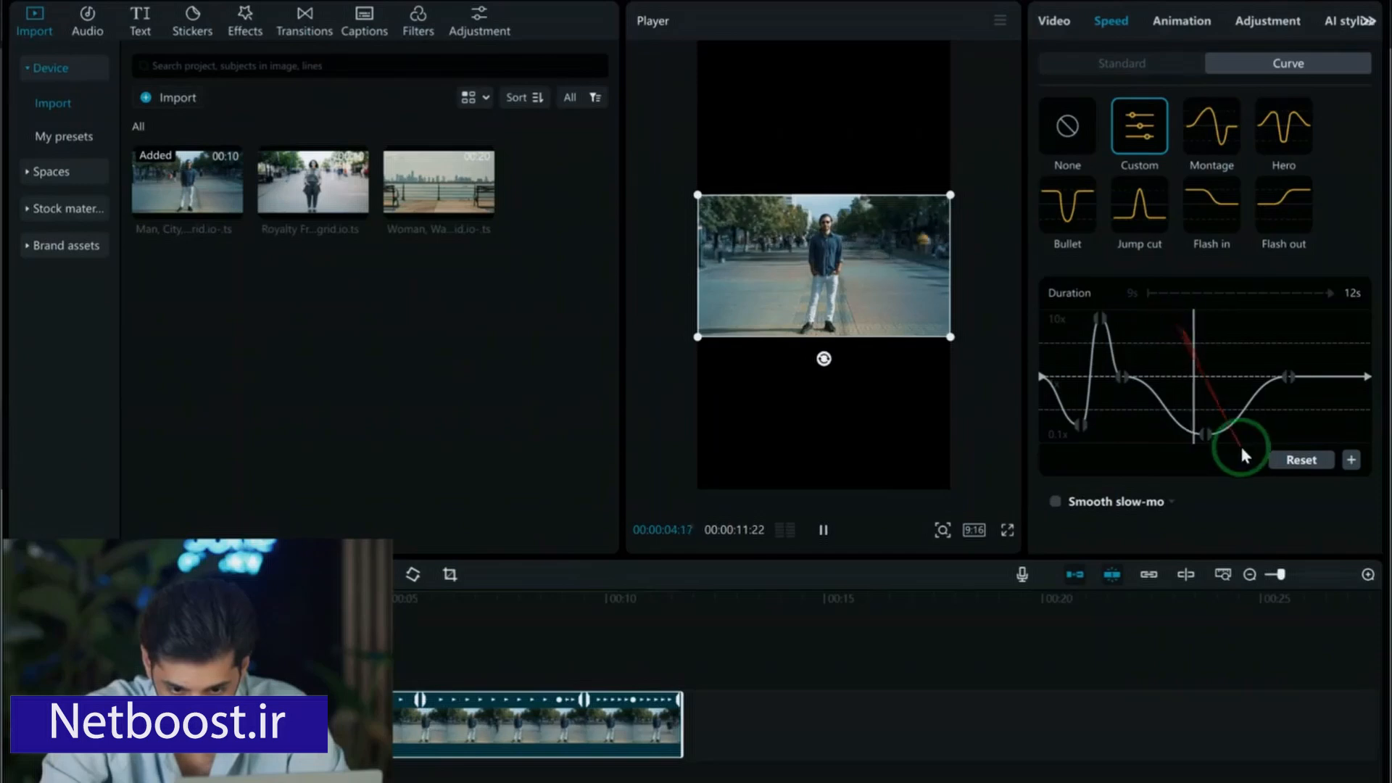
left_click(1352, 461)
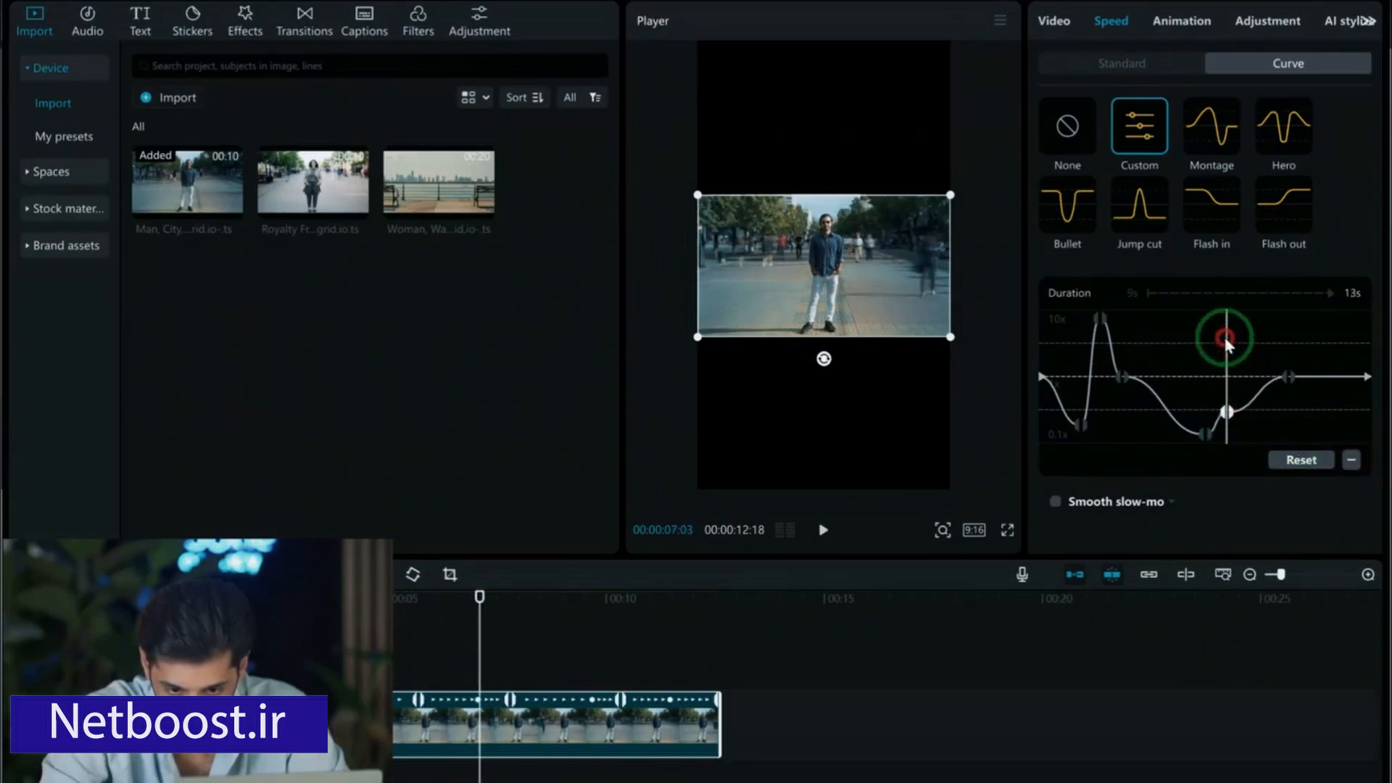
left_click_drag(1224, 339, 1222, 323)
- Add another curve point after the second speed peak and bring it to the 1x line
left_click(1259, 342)
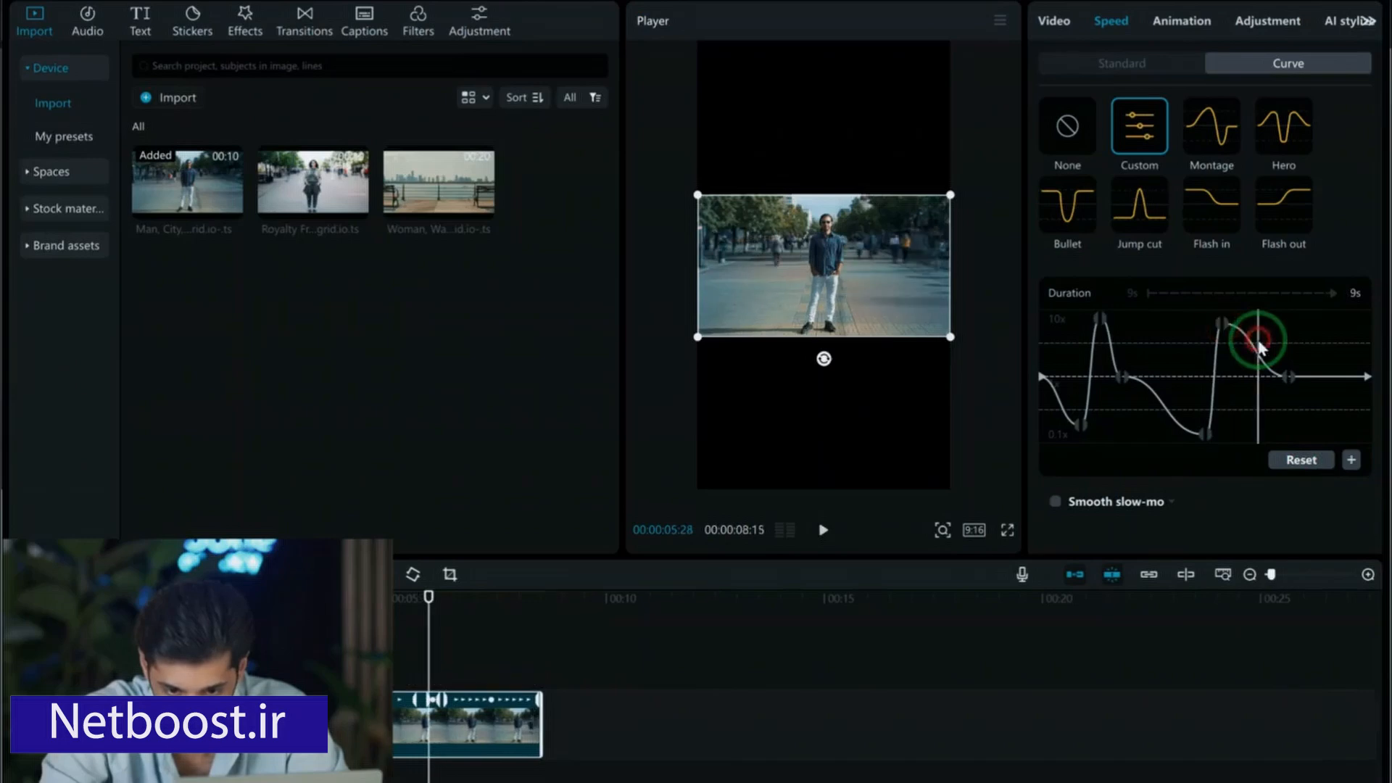
left_click(1352, 461)
mouse_move(1258, 356)
left_mouse_down()
mouse_move(1256, 311)
mouse_move(1261, 377)
left_mouse_up()
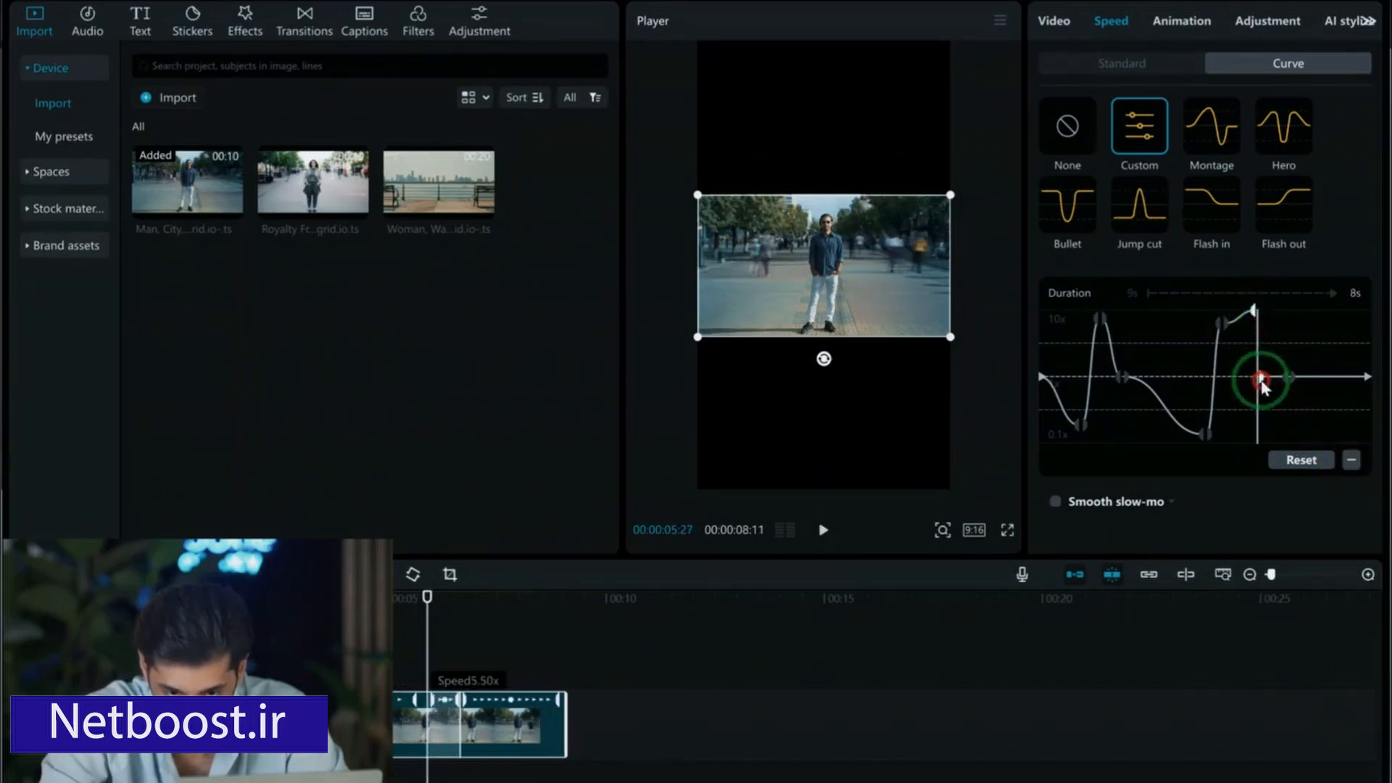
- Play back the street clip around the custom curve's second slow point and speed peak
left_click(1206, 298)
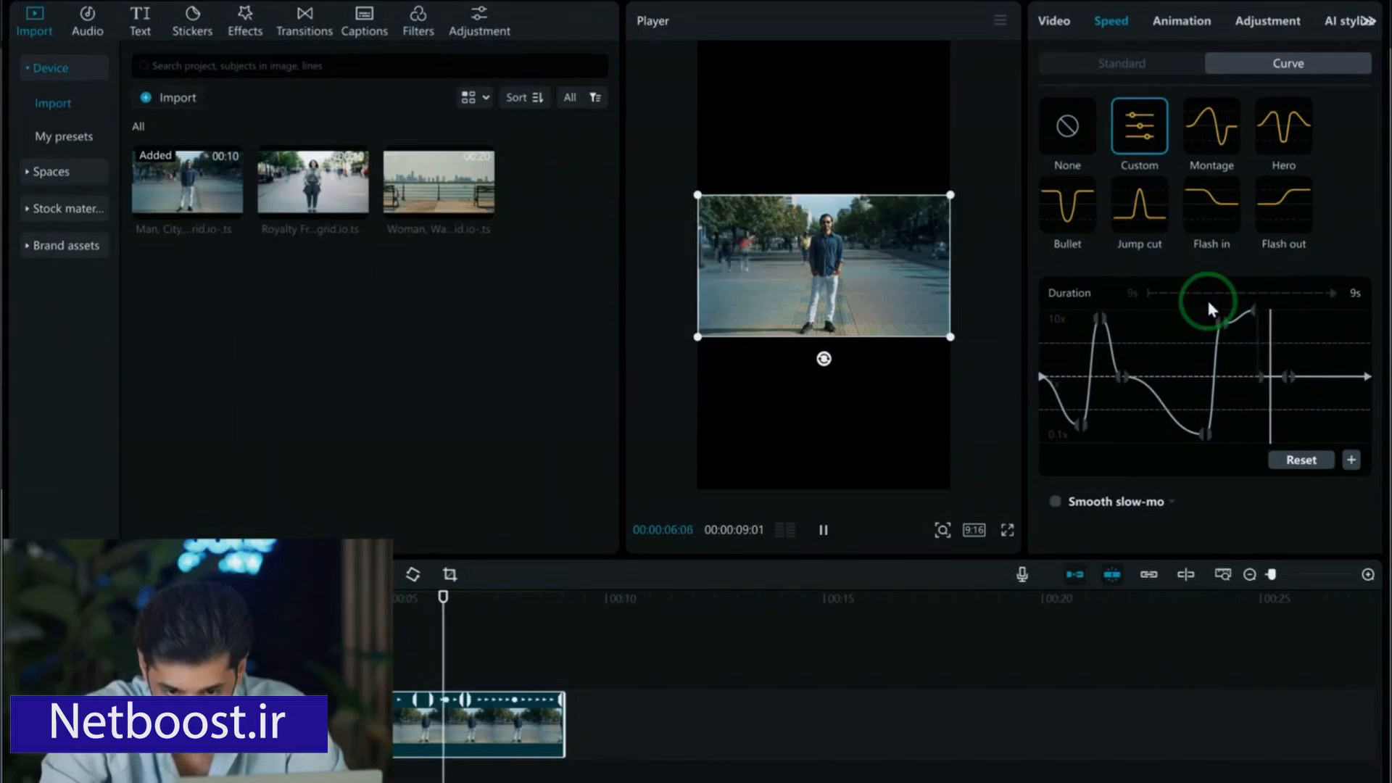
left_click(1198, 319)
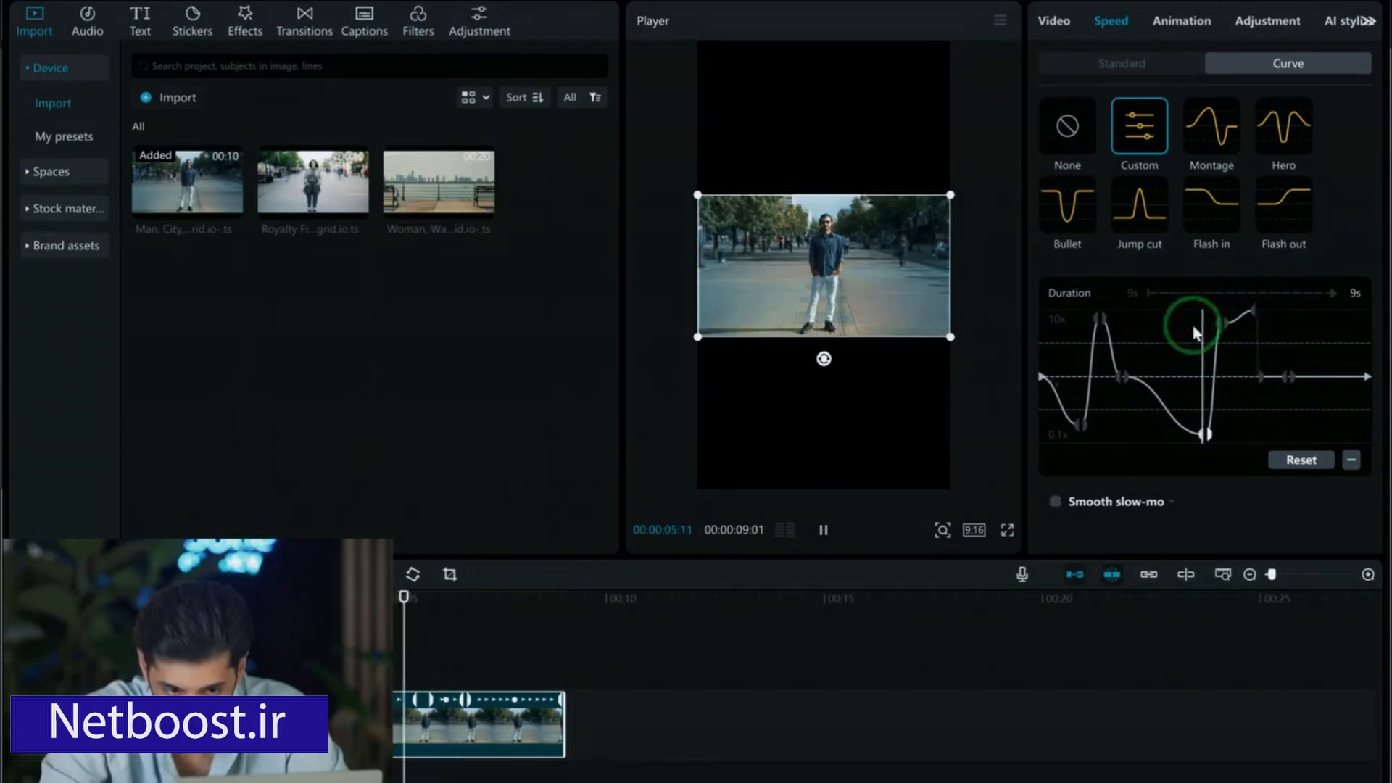
key("space")
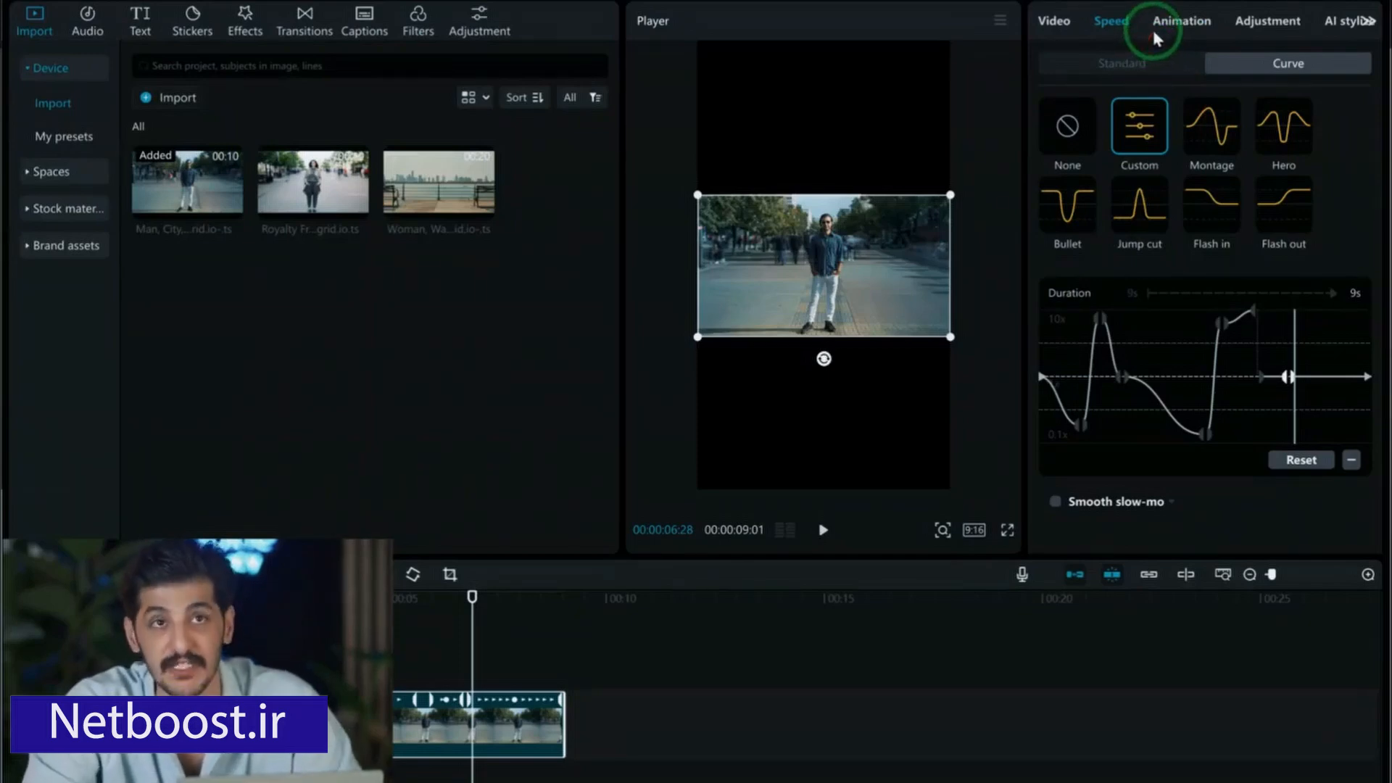
- Open the street clip's In animations and return the playhead to the start of the timeline
scroll(1149, 20, "down", 1)
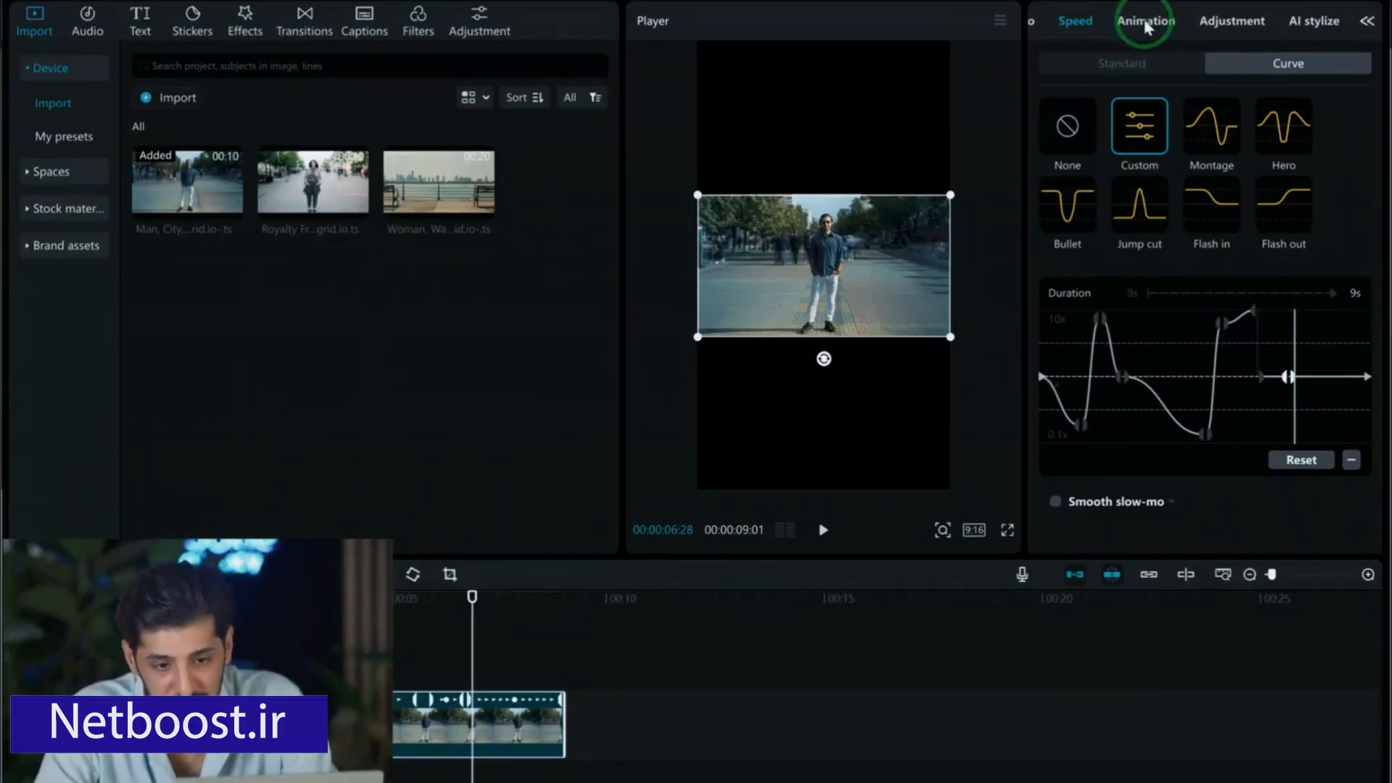
left_click(1145, 22)
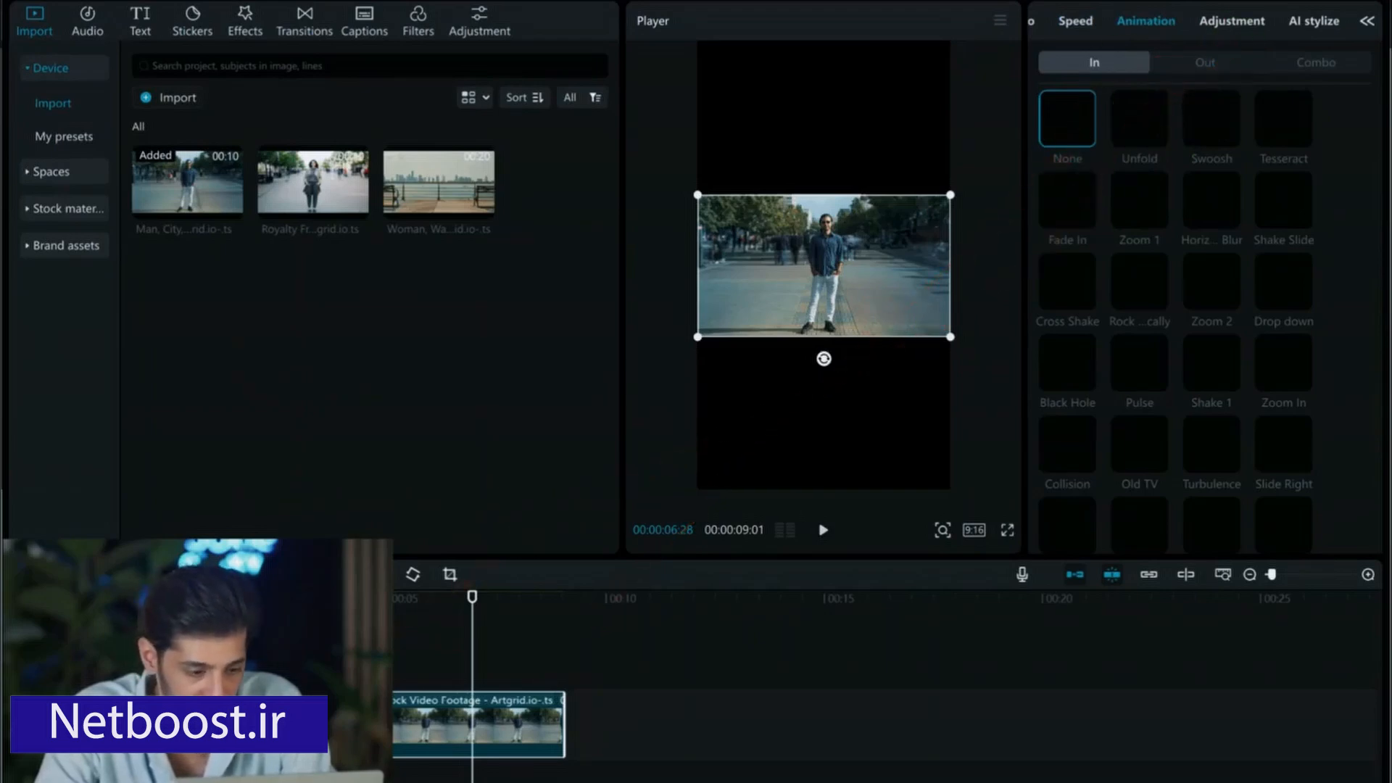
key("Home")
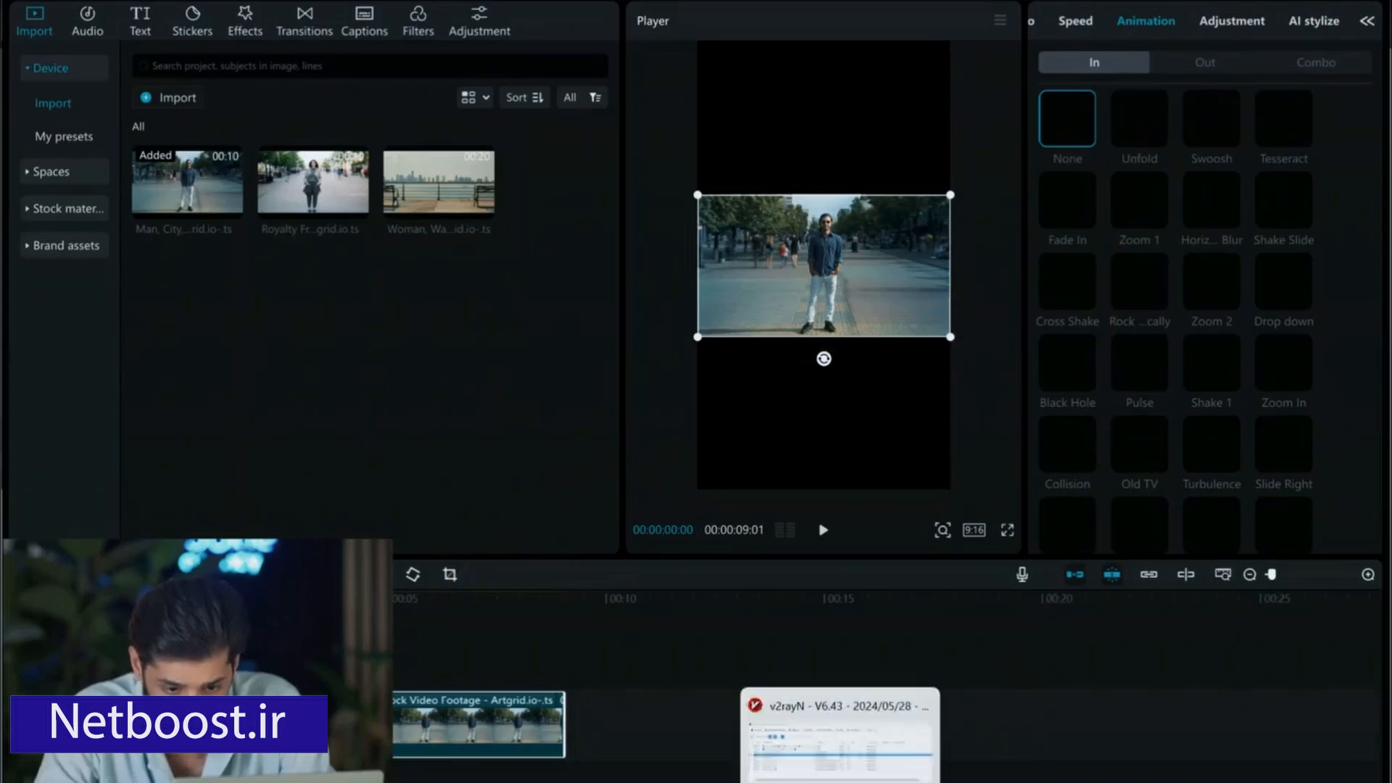
- Switch to v2rayN to check the proxy connection, and return to CapCut
left_click(840, 782)
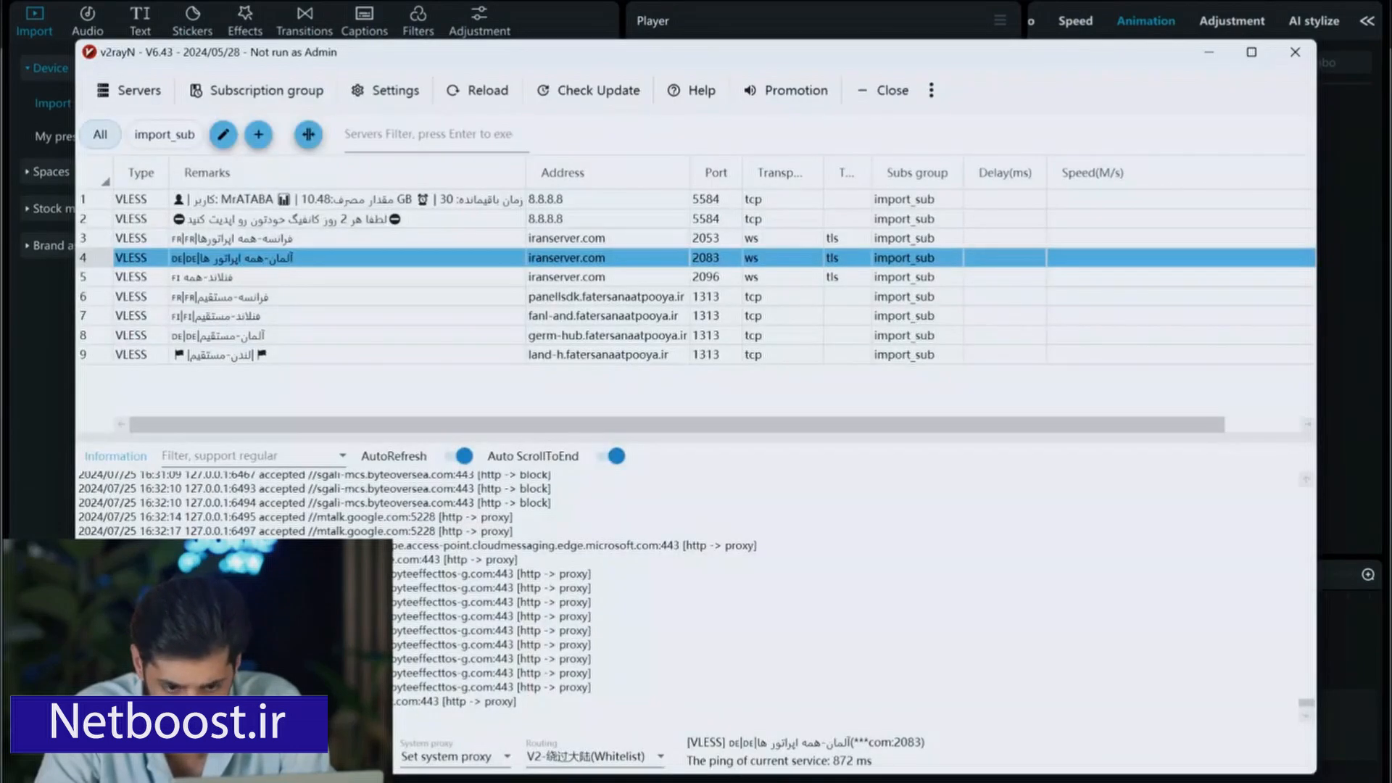
left_click(840, 782)
left_click(1096, 782)
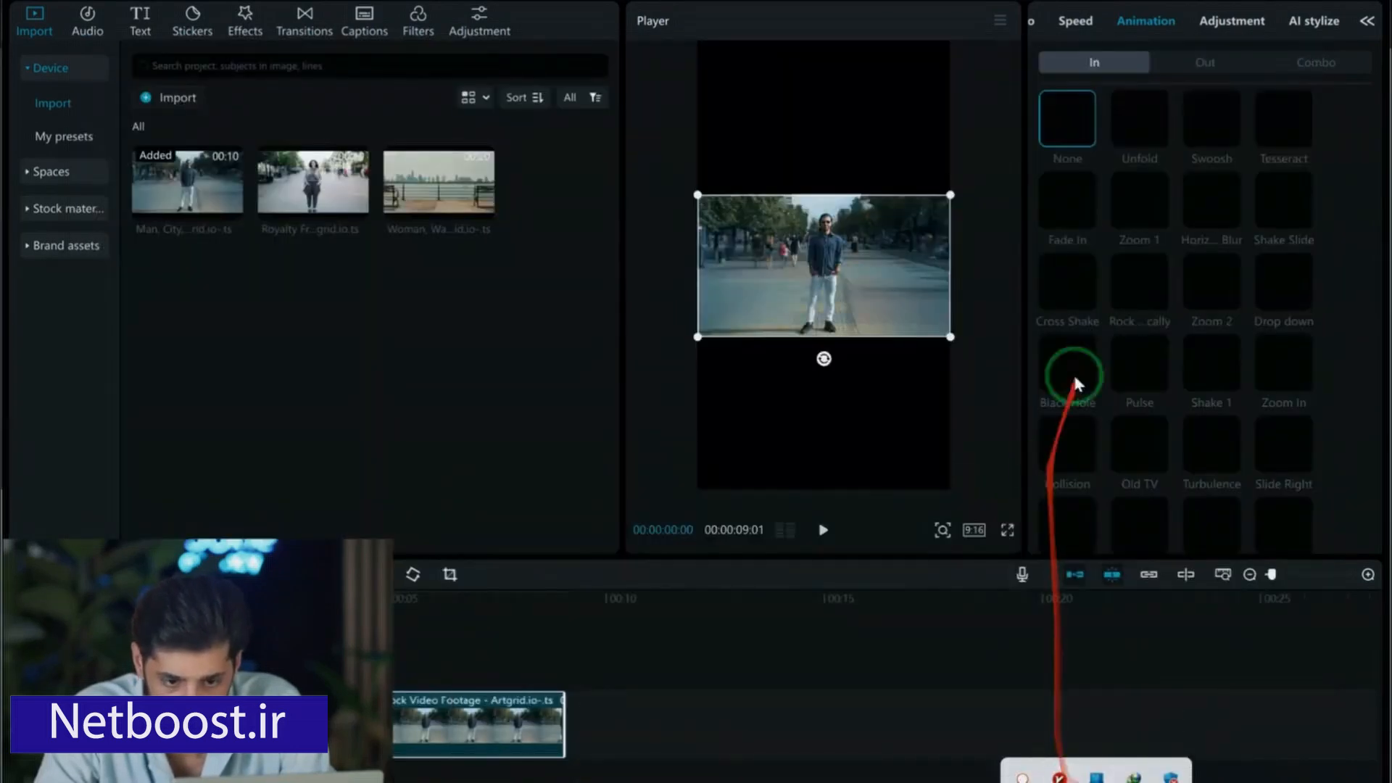
- Try the Unfold In animation on the street clip and replace it with Swoosh
left_click(1135, 128)
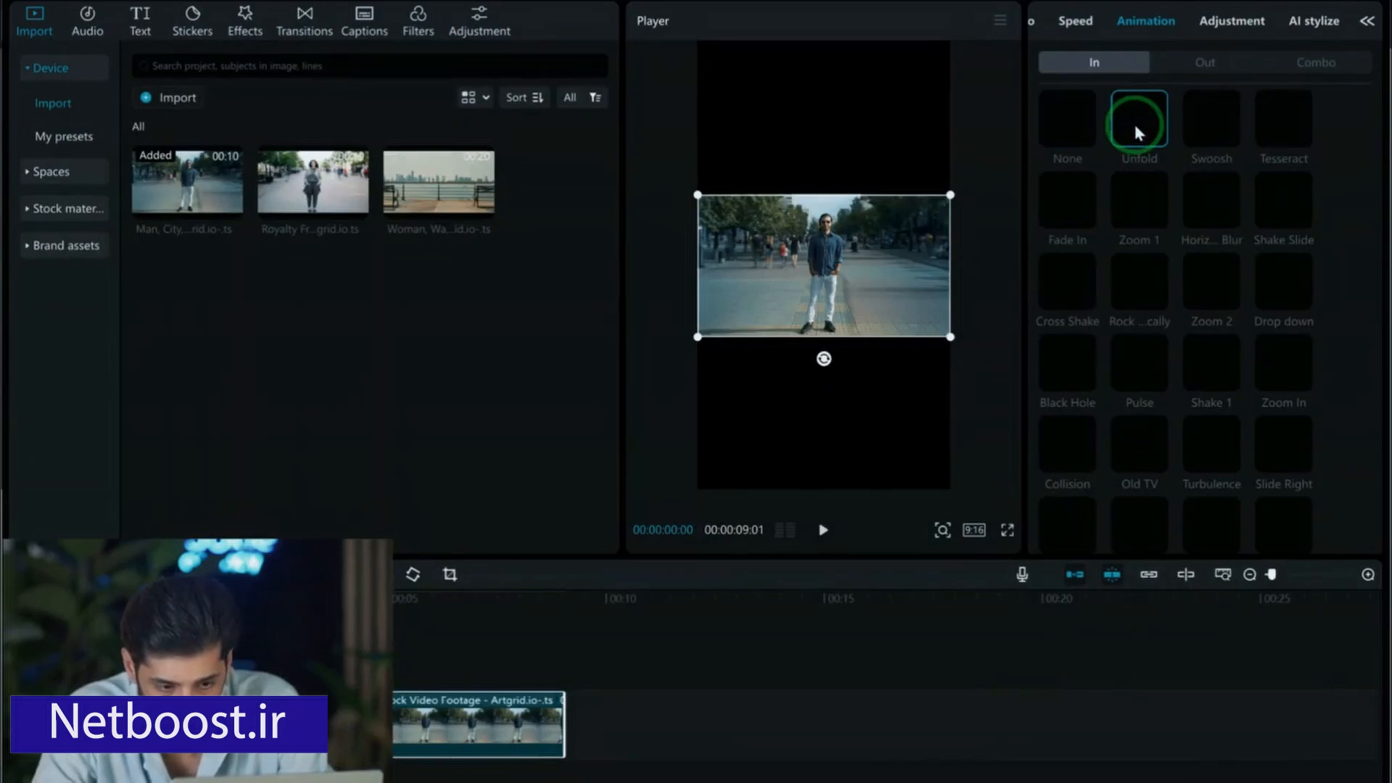
left_click(1211, 129)
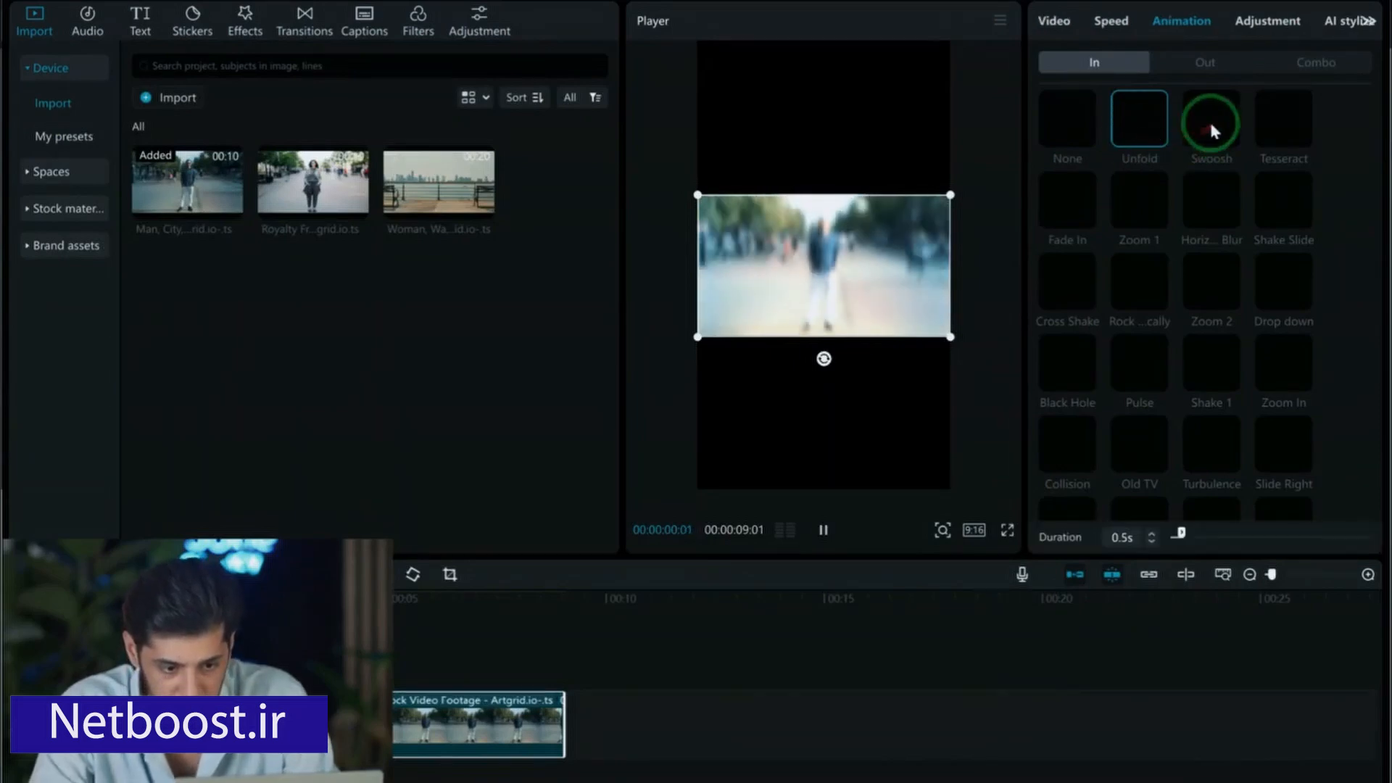
left_click(1208, 424)
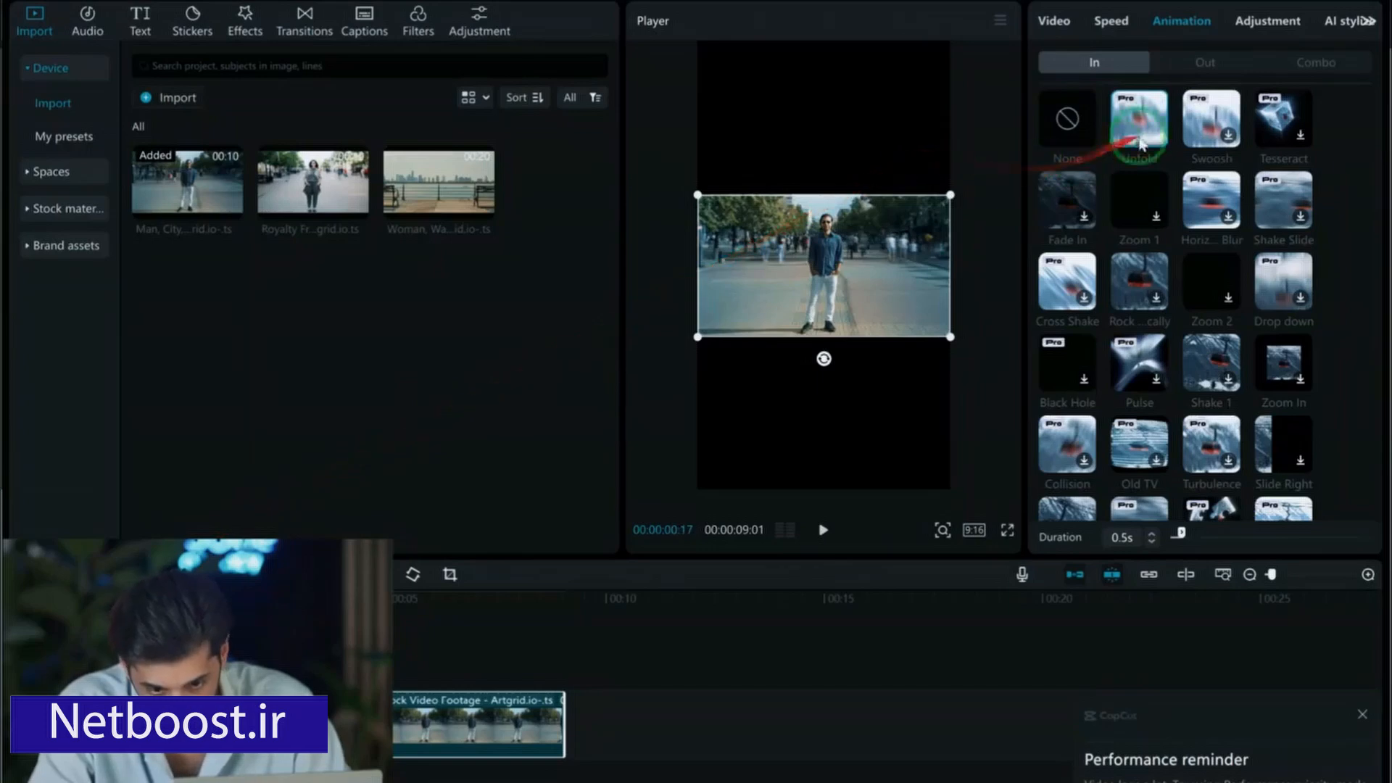
left_click(1189, 122)
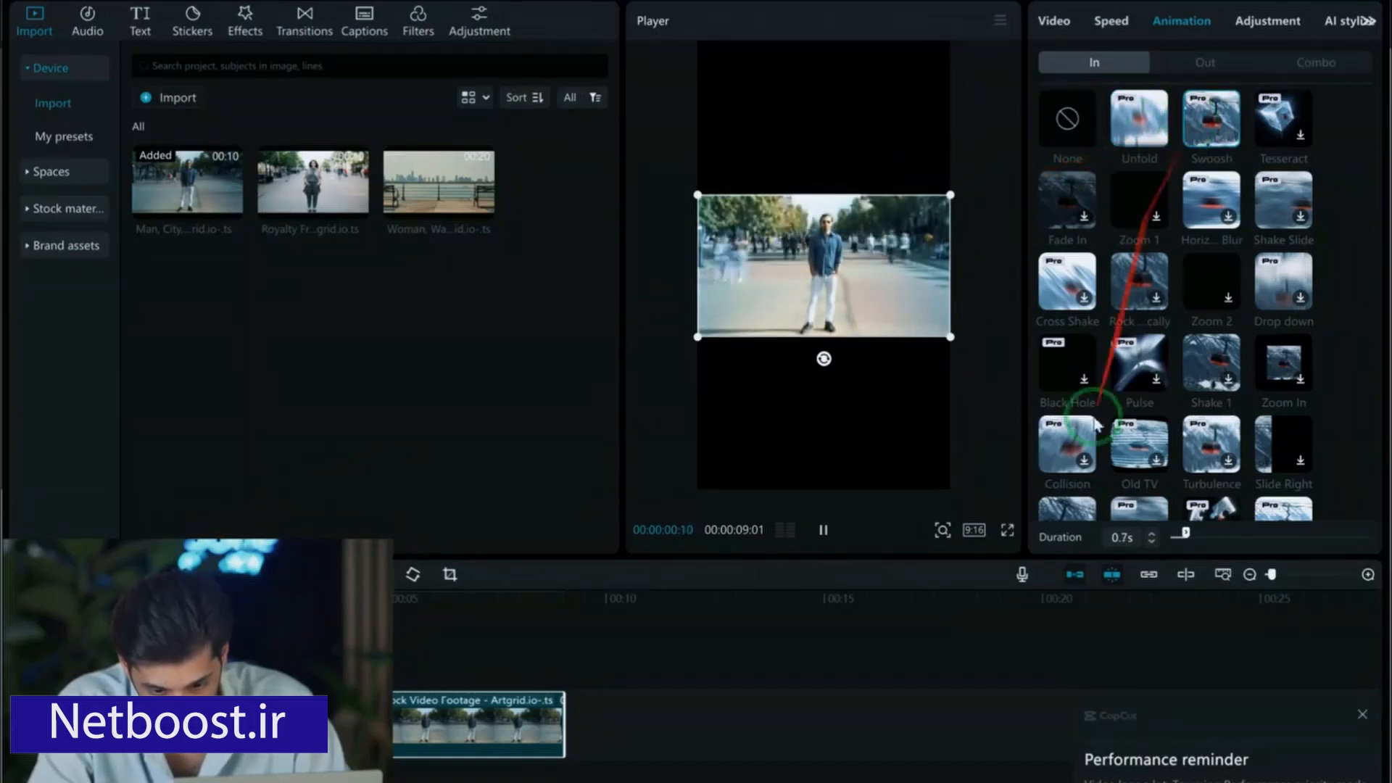
- Lengthen the Swoosh animation to 3.2 s, preview it, and shorten it to 0.4 s
left_click(1180, 540)
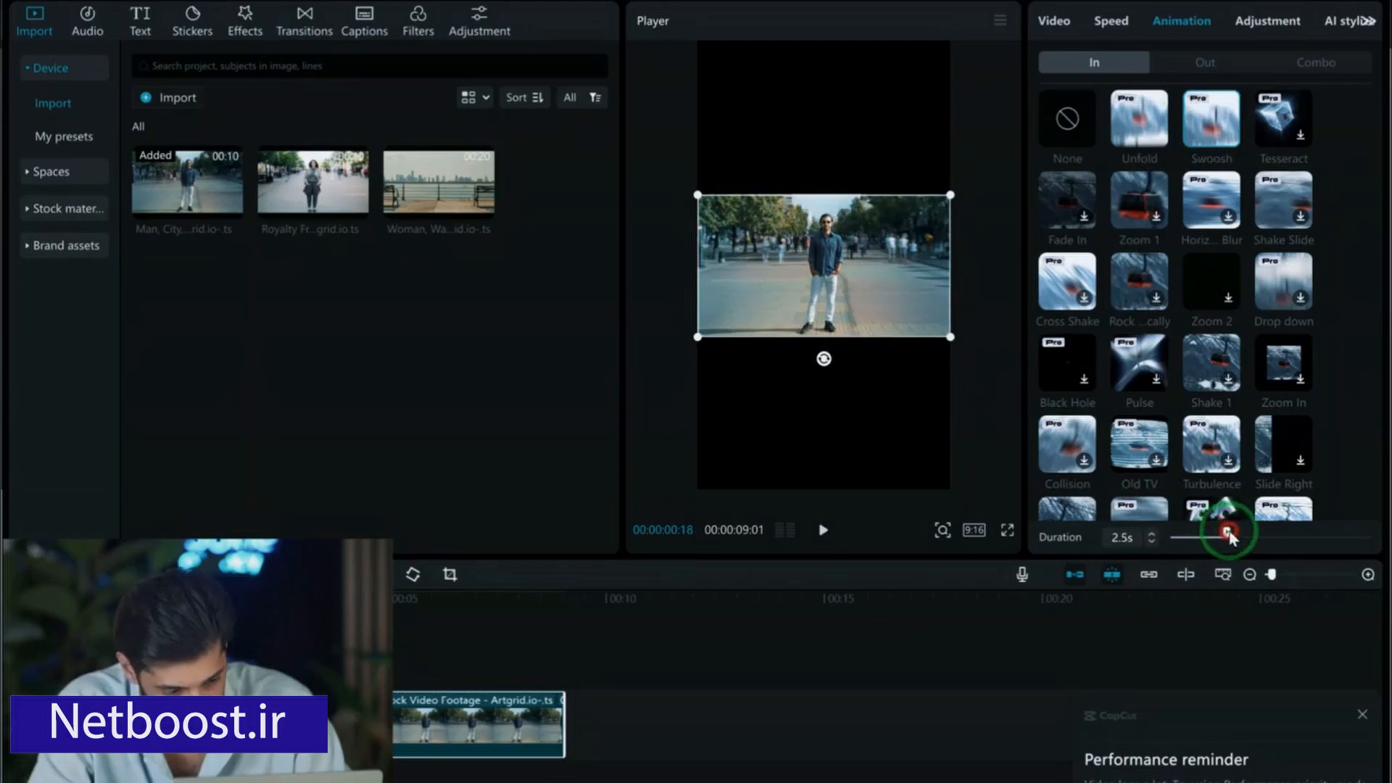
left_click_drag(1241, 534, 1243, 533)
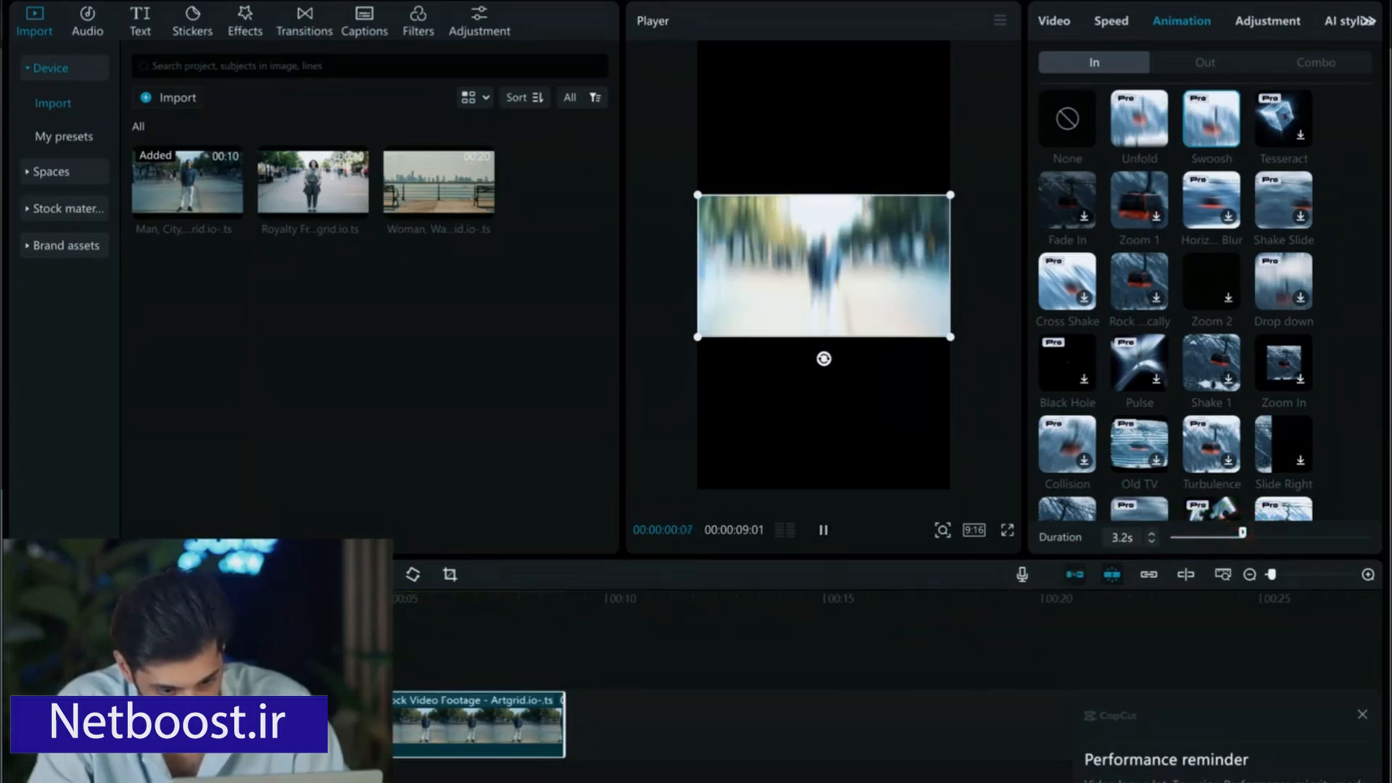
left_click(1226, 534)
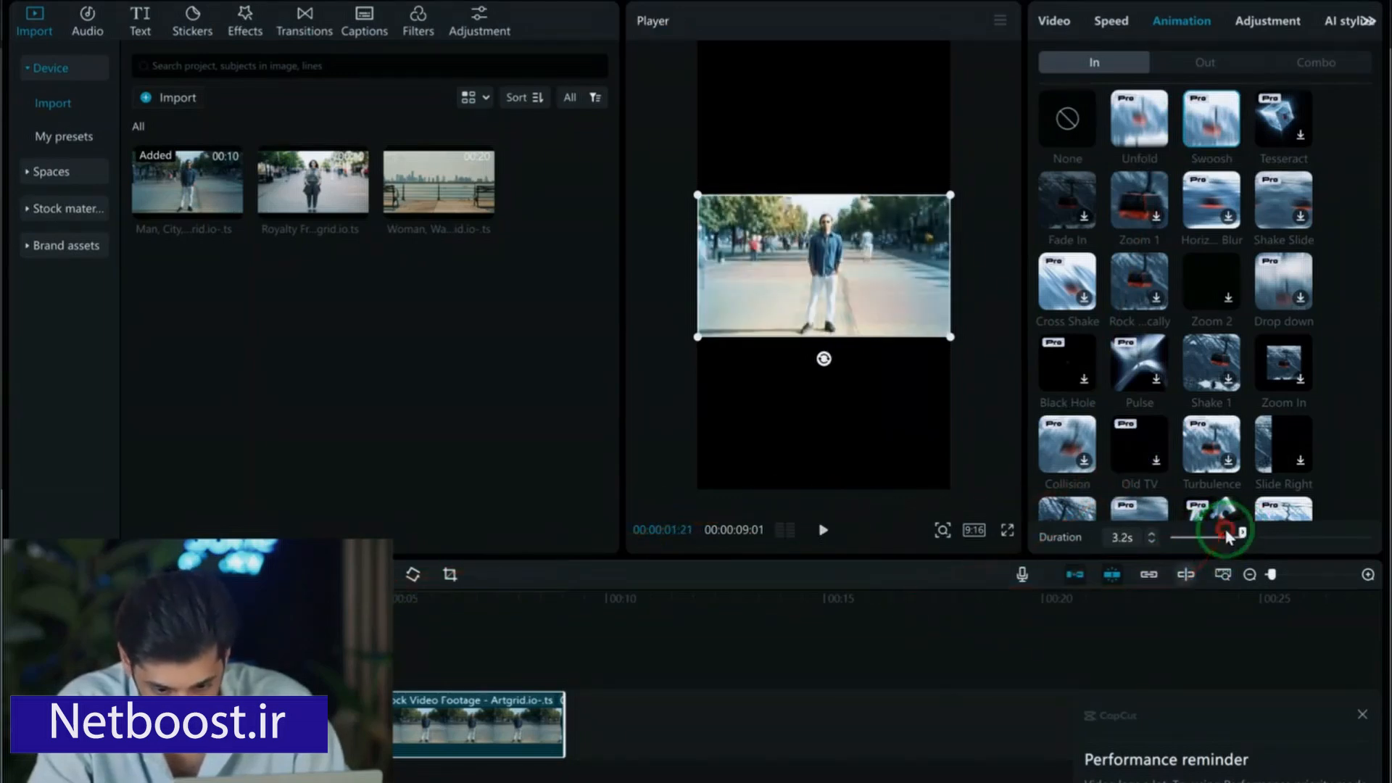
left_click_drag(1179, 530, 1181, 531)
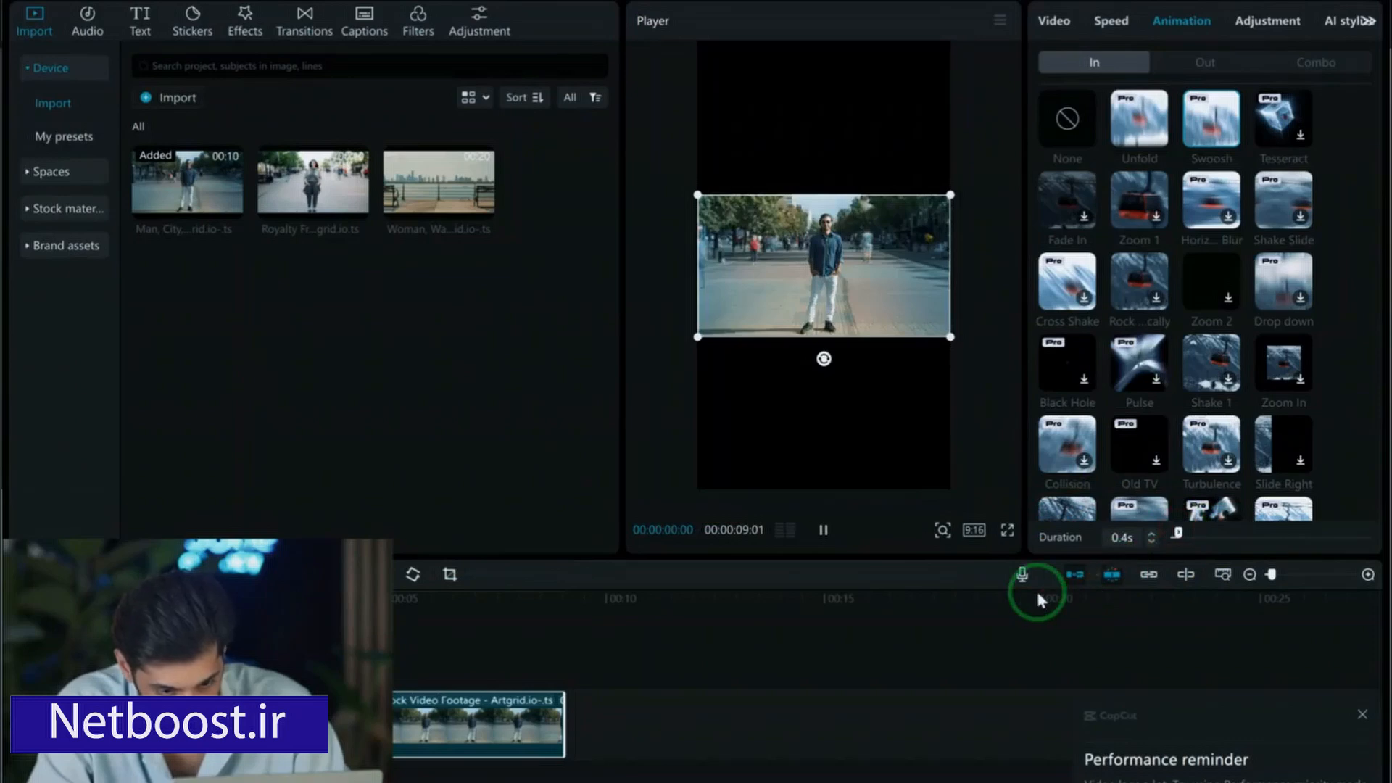
- Apply the Black Hole Out animation to the clip and set its duration to 1.8 s
left_click(1202, 59)
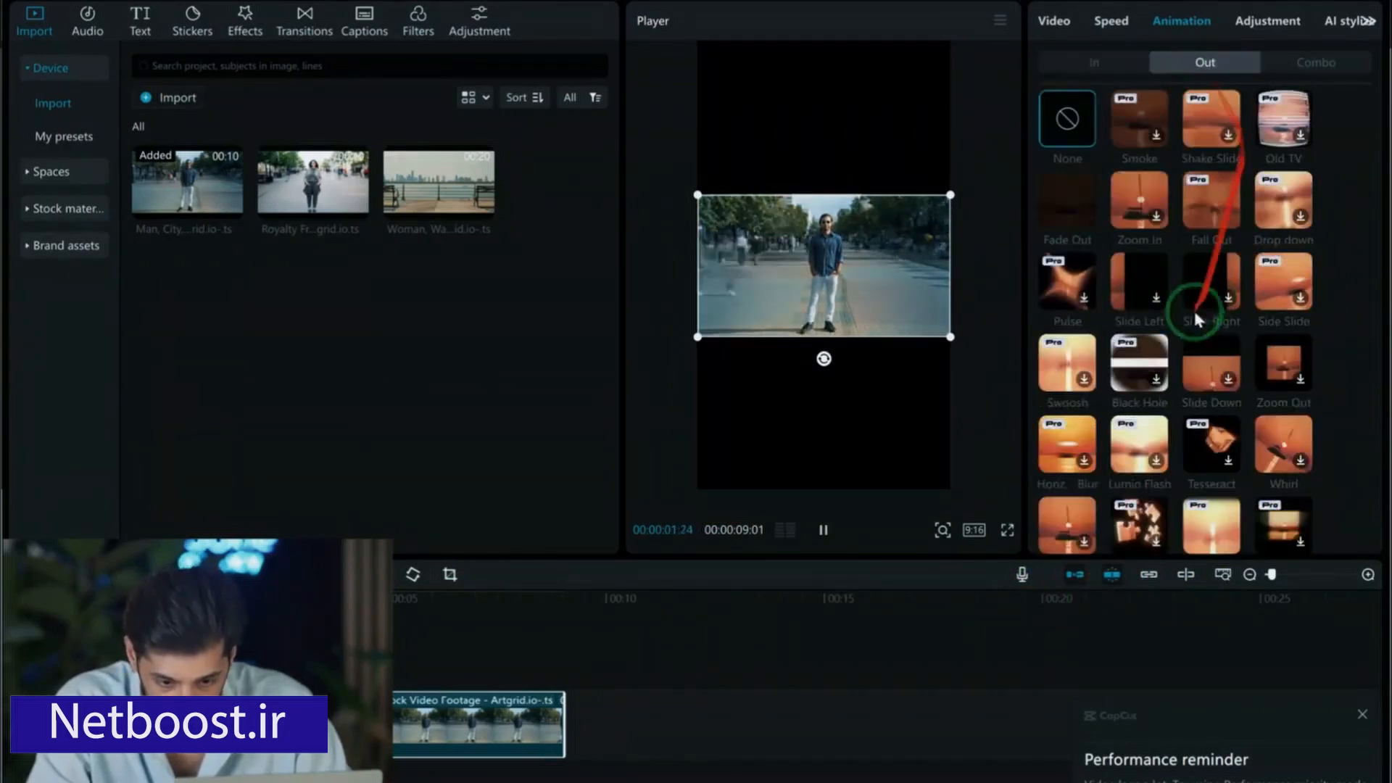
left_click(1146, 361)
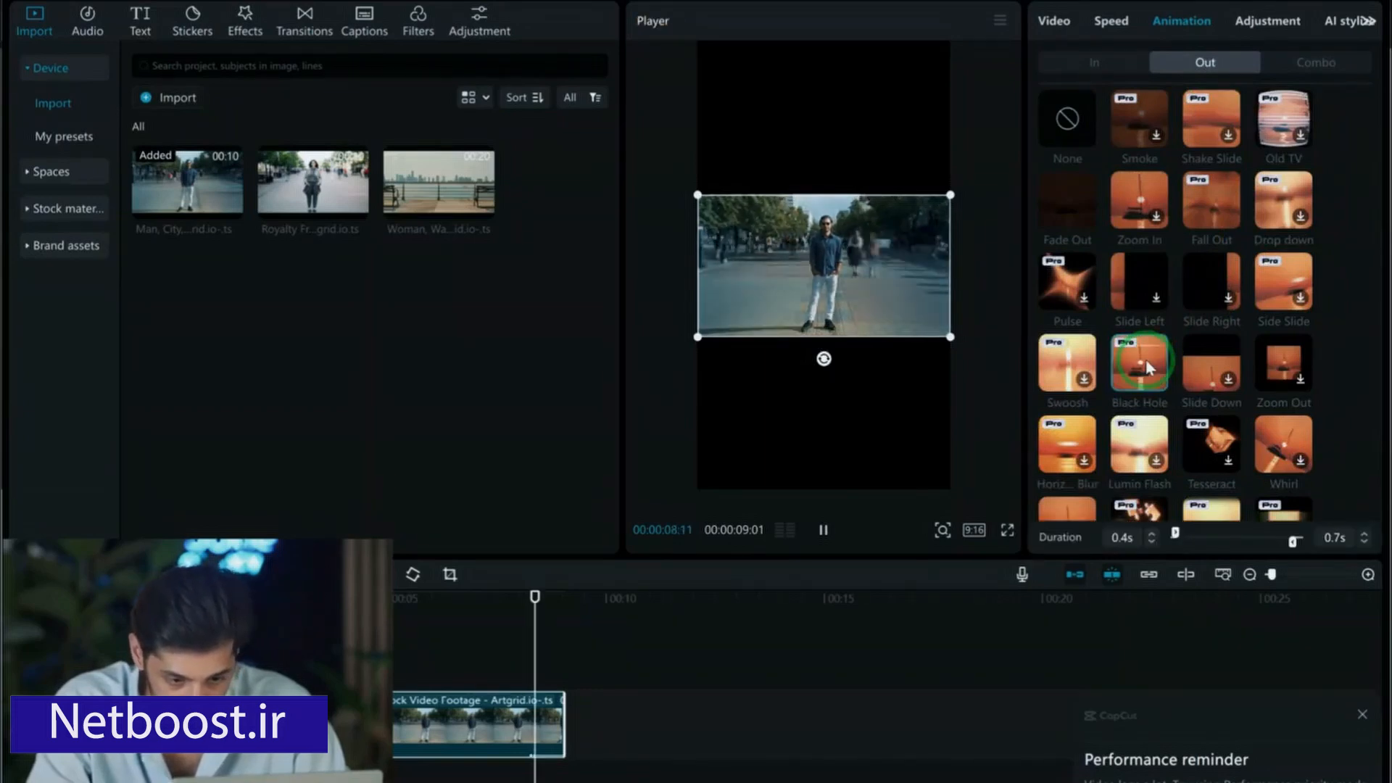
left_click(1295, 543)
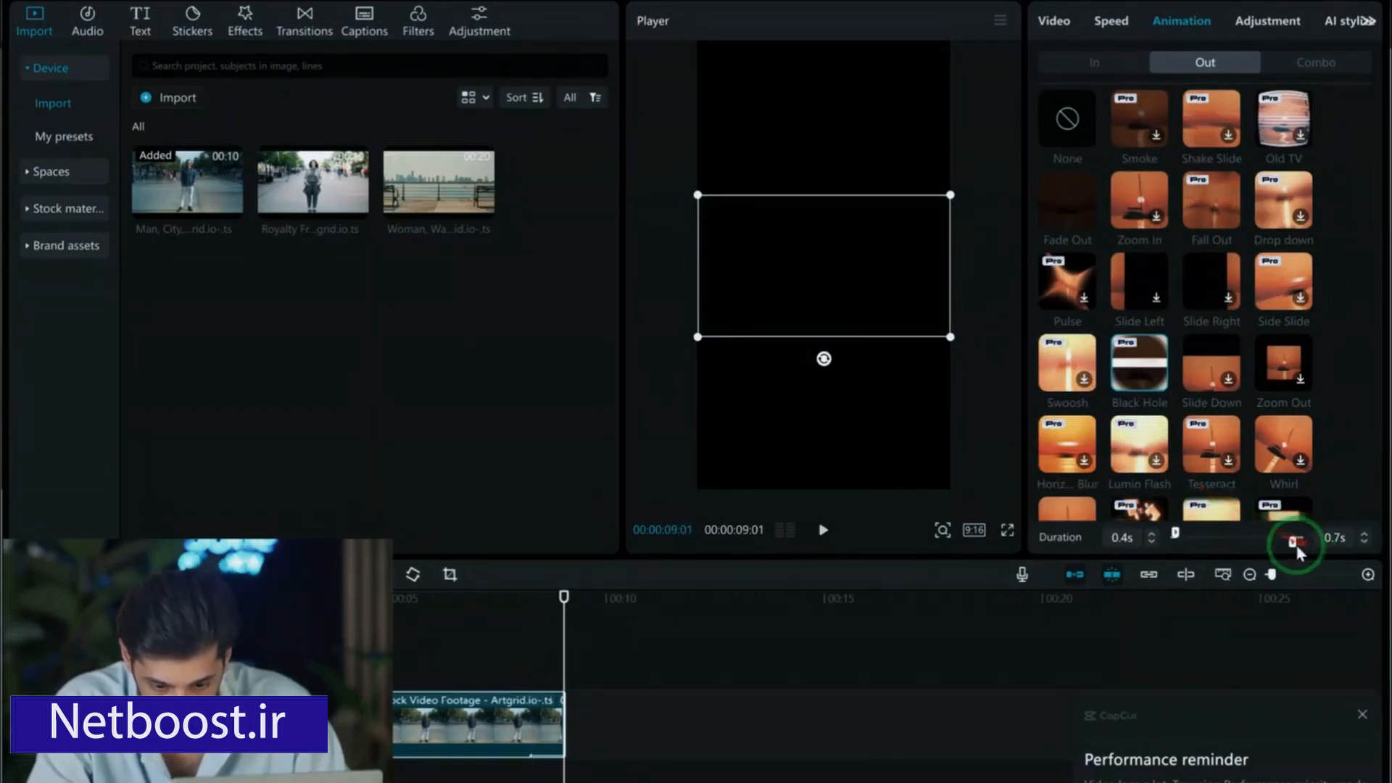
left_click_drag(1296, 551, 1278, 553)
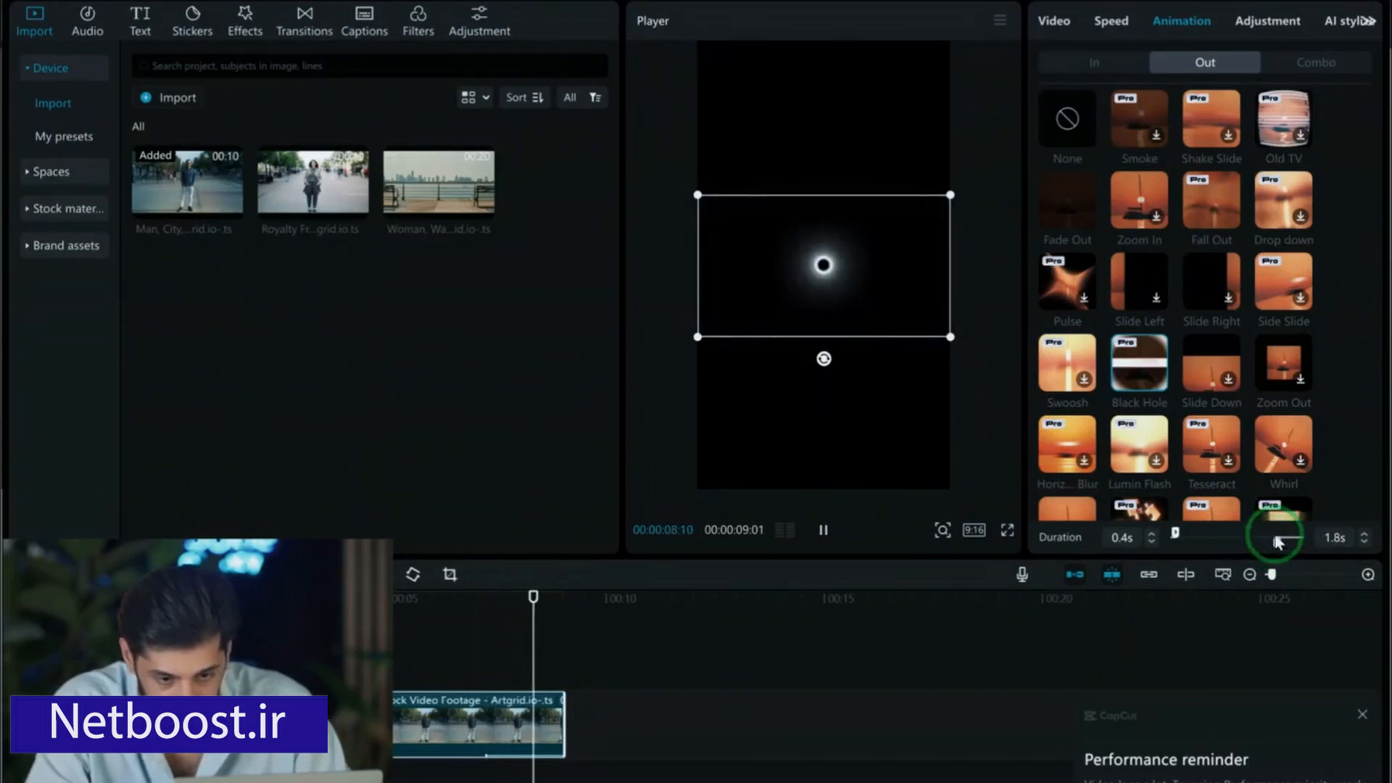
- Look at the Combo animations and clear the clip's In and Out animations
left_click(1360, 64)
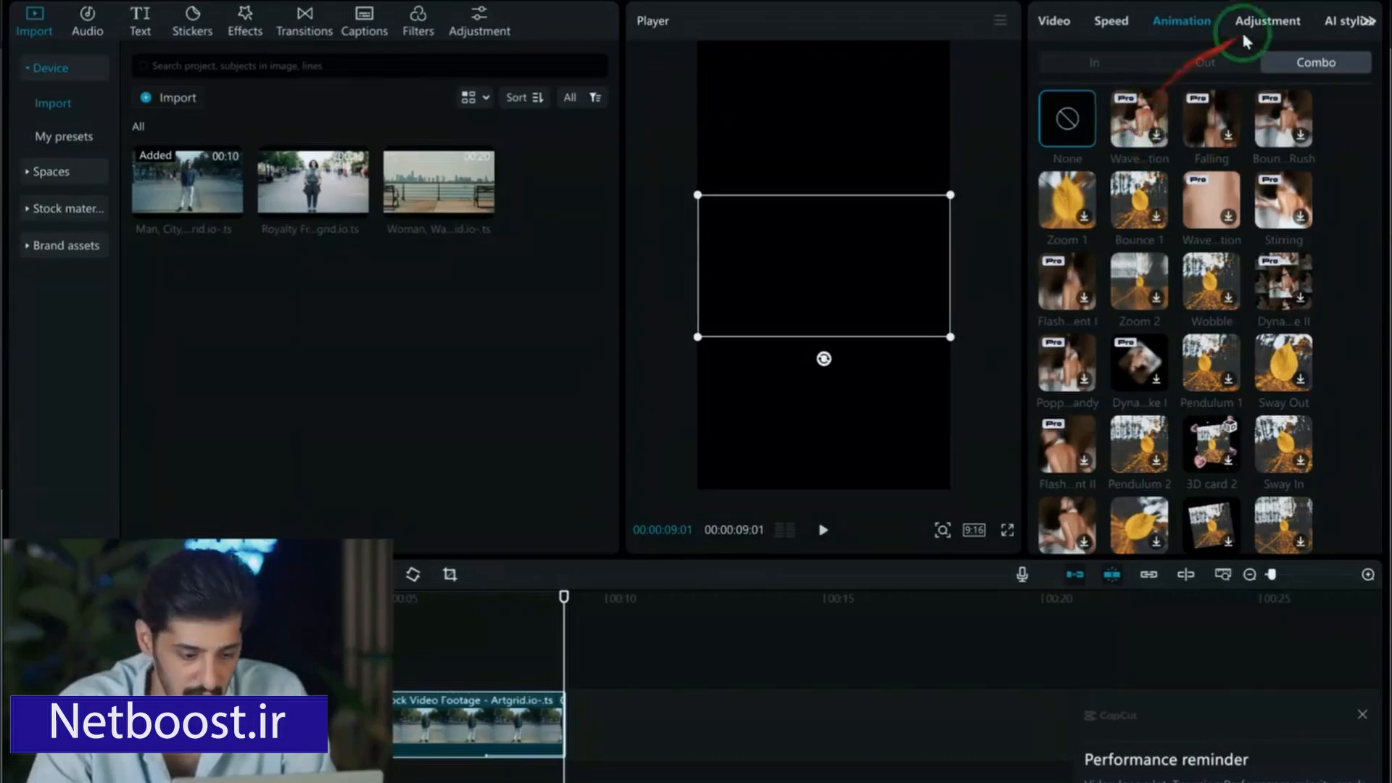
left_click(1081, 61)
left_click(1176, 58)
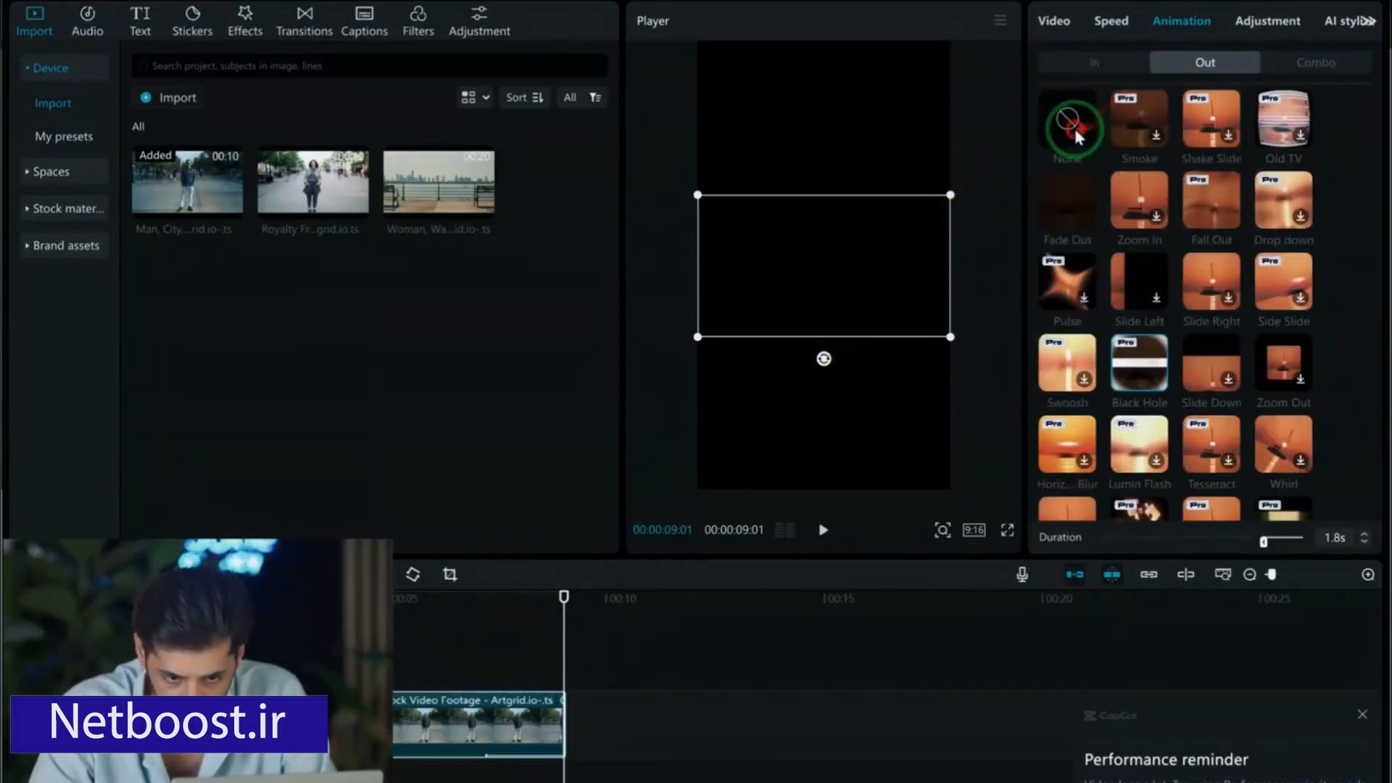
- Remove the custom speed curve from the clip and turn off its Blend setting
left_click(1112, 22)
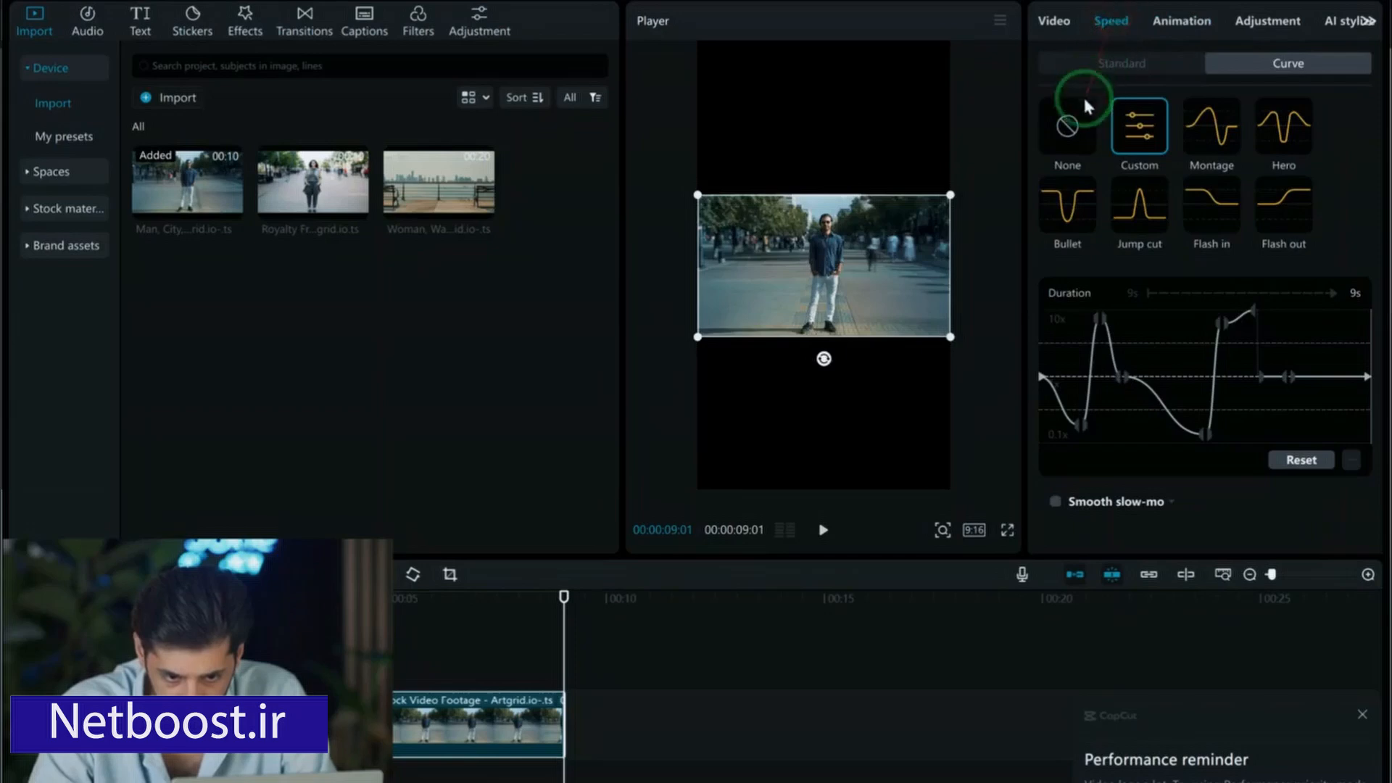
left_click(1070, 119)
left_click(1123, 64)
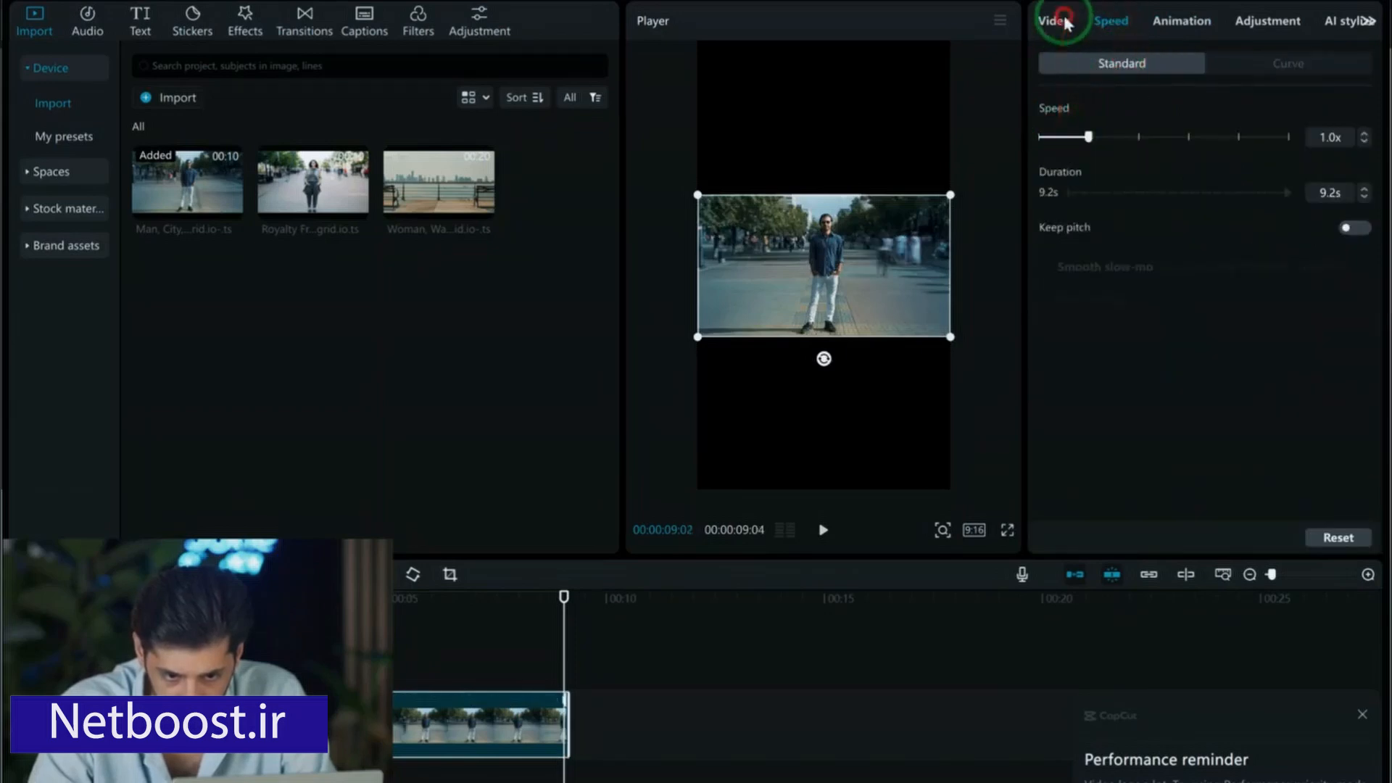
left_click(1054, 20)
left_click(1044, 162)
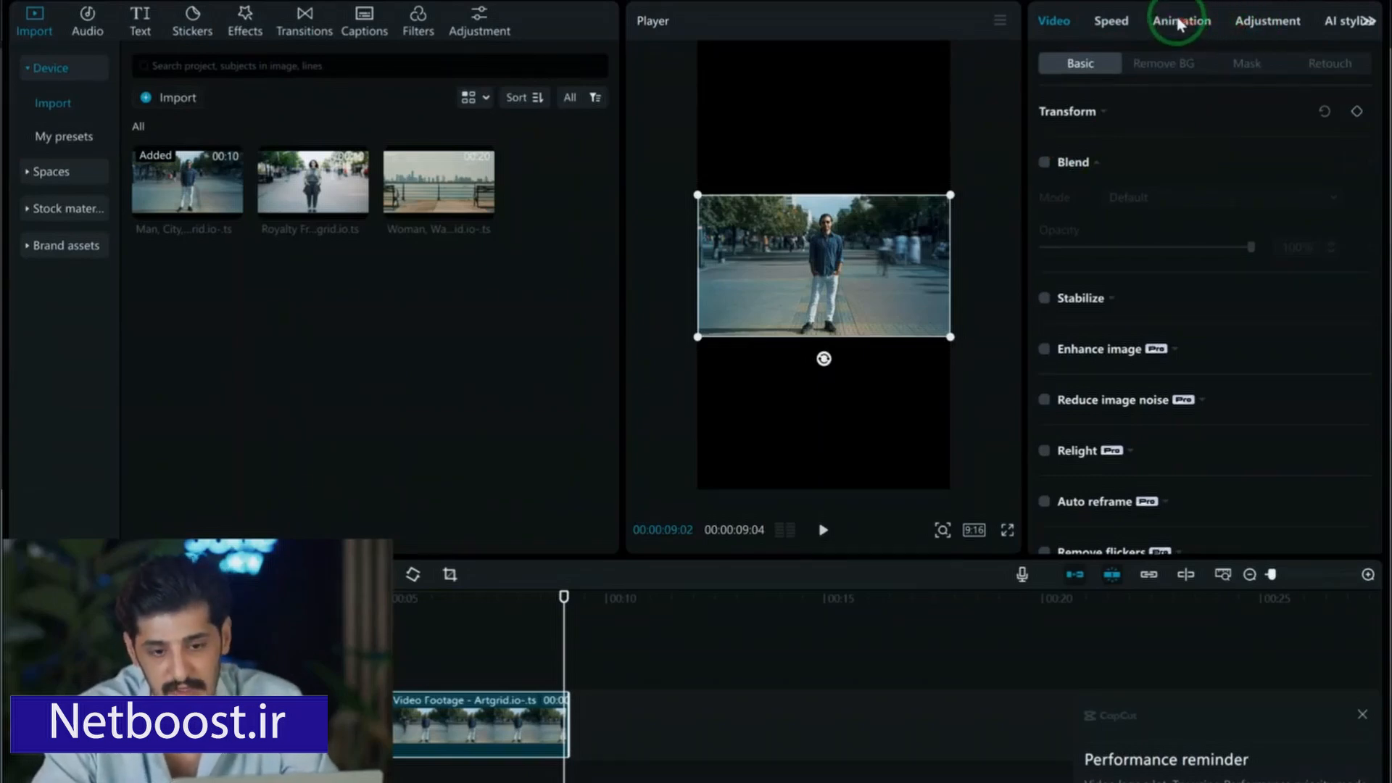
- Examine the clip's color adjustment options, covering HSL, Curves, Color wheel and the Basic settings
left_click(1268, 21)
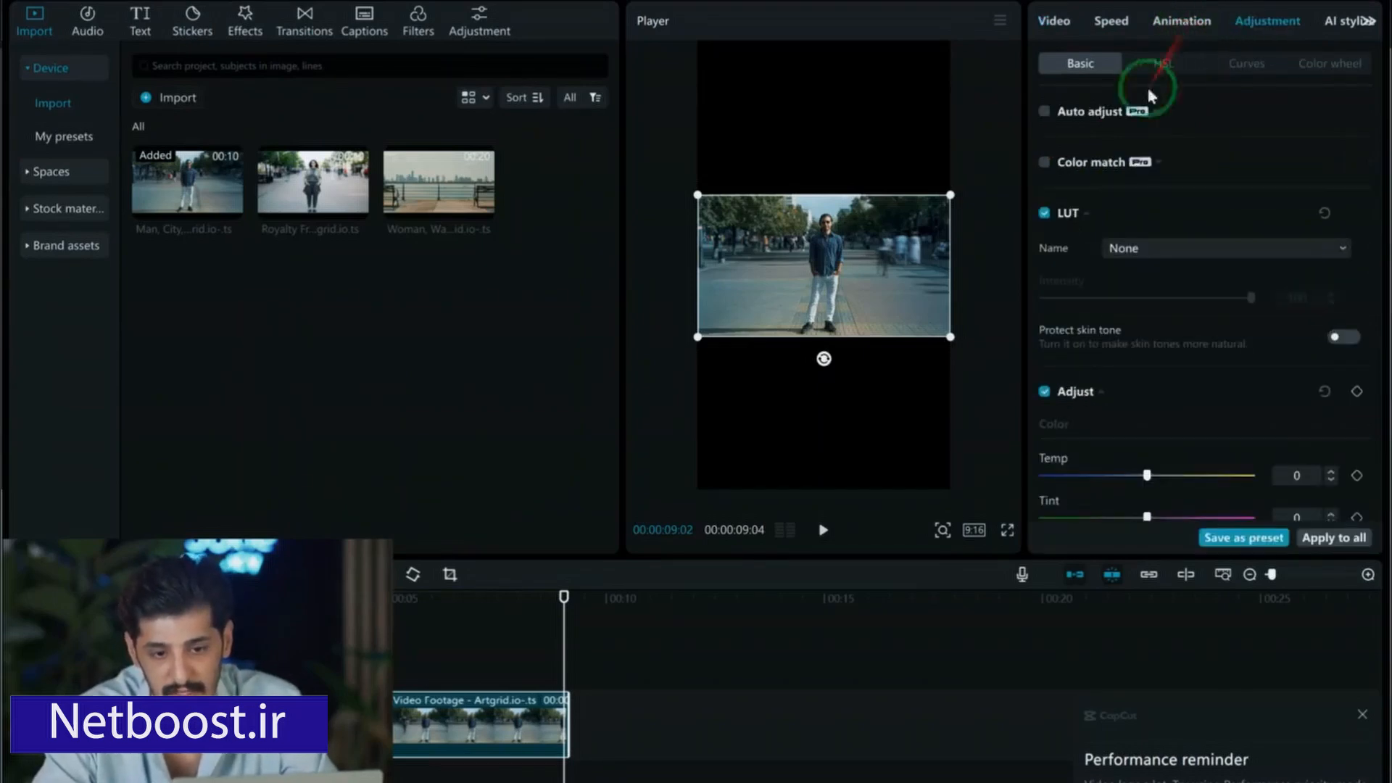
left_click(1160, 64)
left_click(1243, 63)
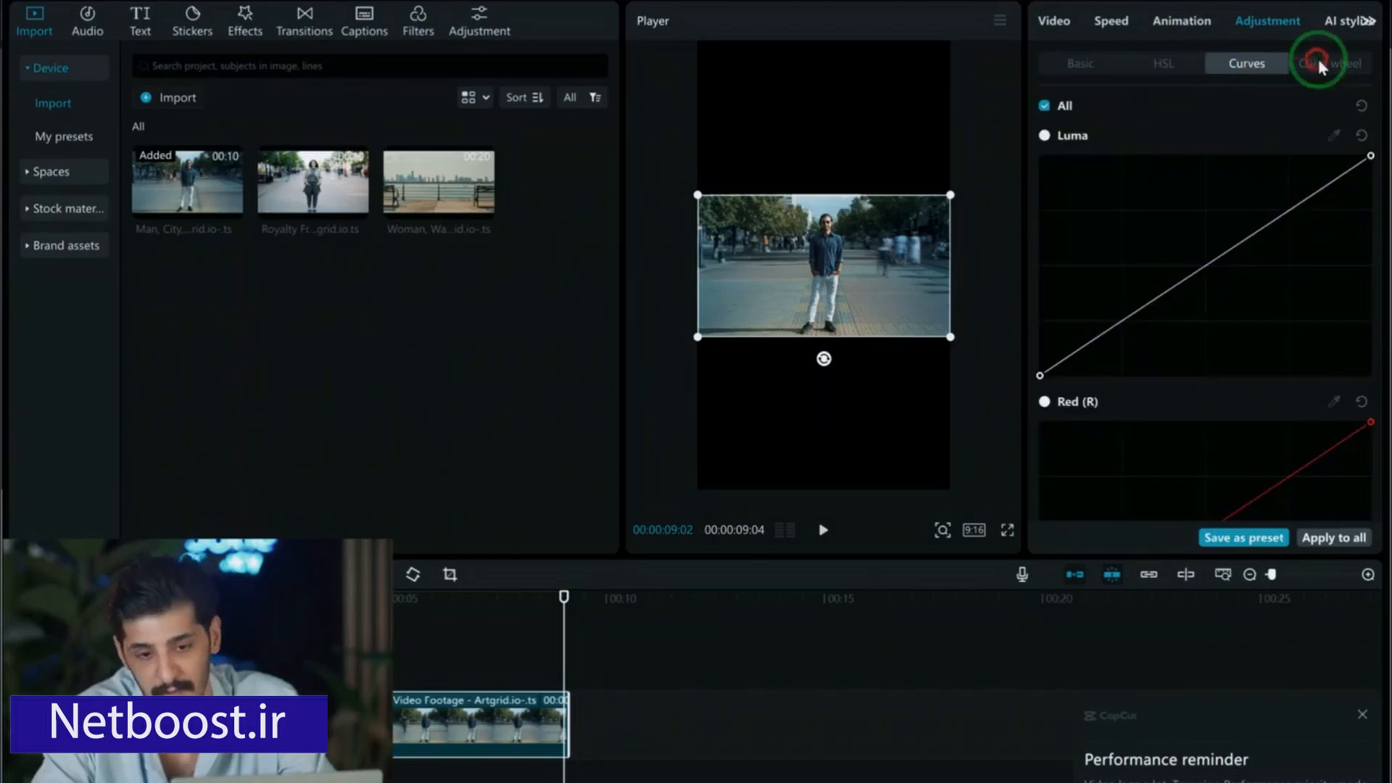
left_click(1321, 61)
left_click(1077, 59)
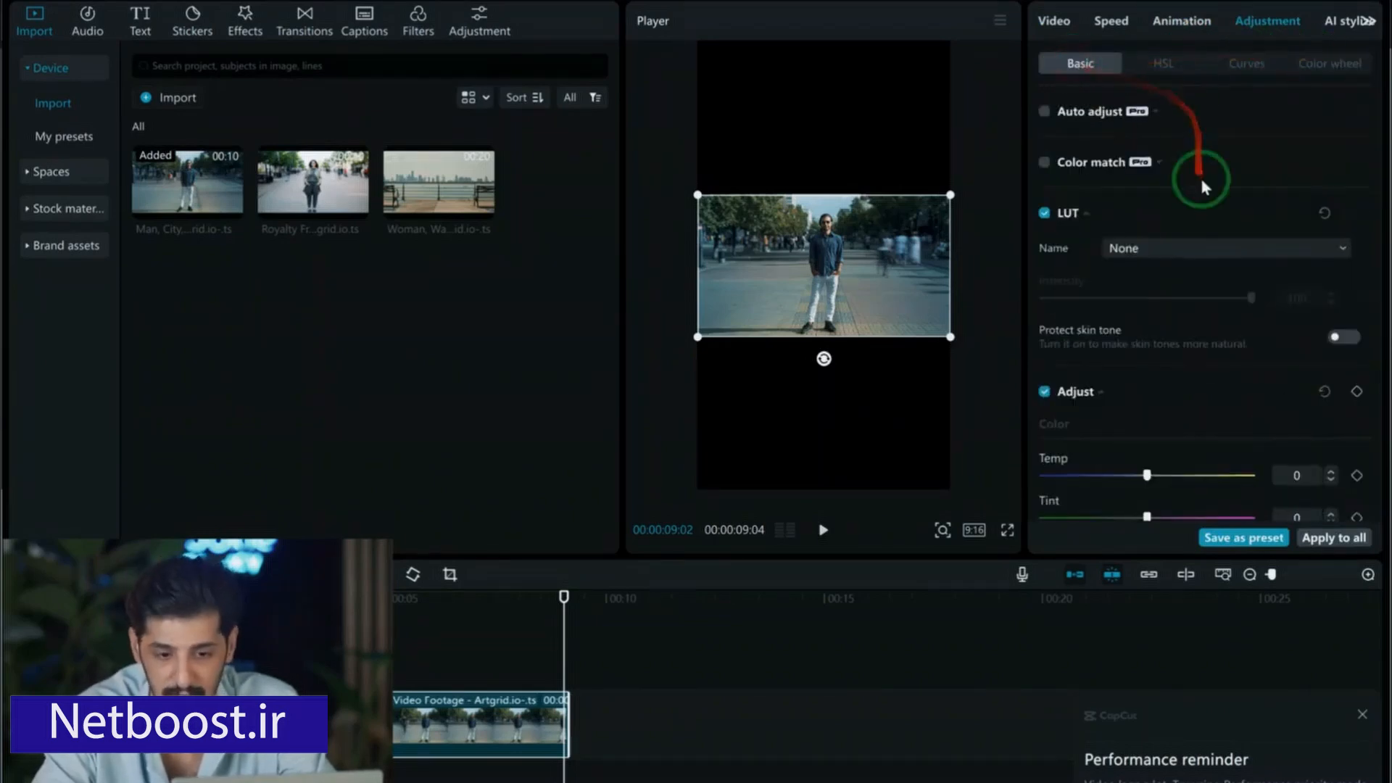
scroll(1196, 183, "down", 5)
scroll(1189, 188, "down", 5)
scroll(1173, 209, "up", 8)
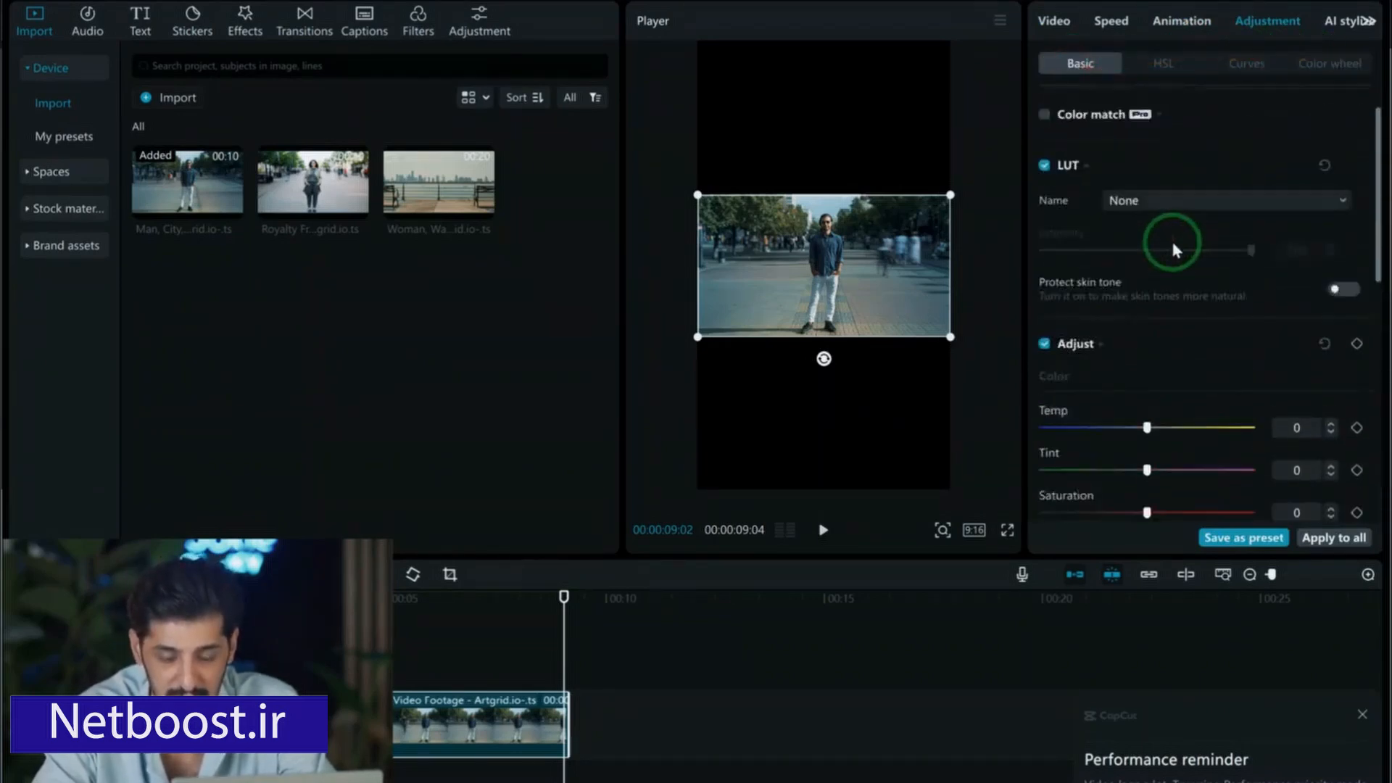
- Set the clip's Saturation to -10 and its Contrast to -4
scroll(1172, 240, "down", 3)
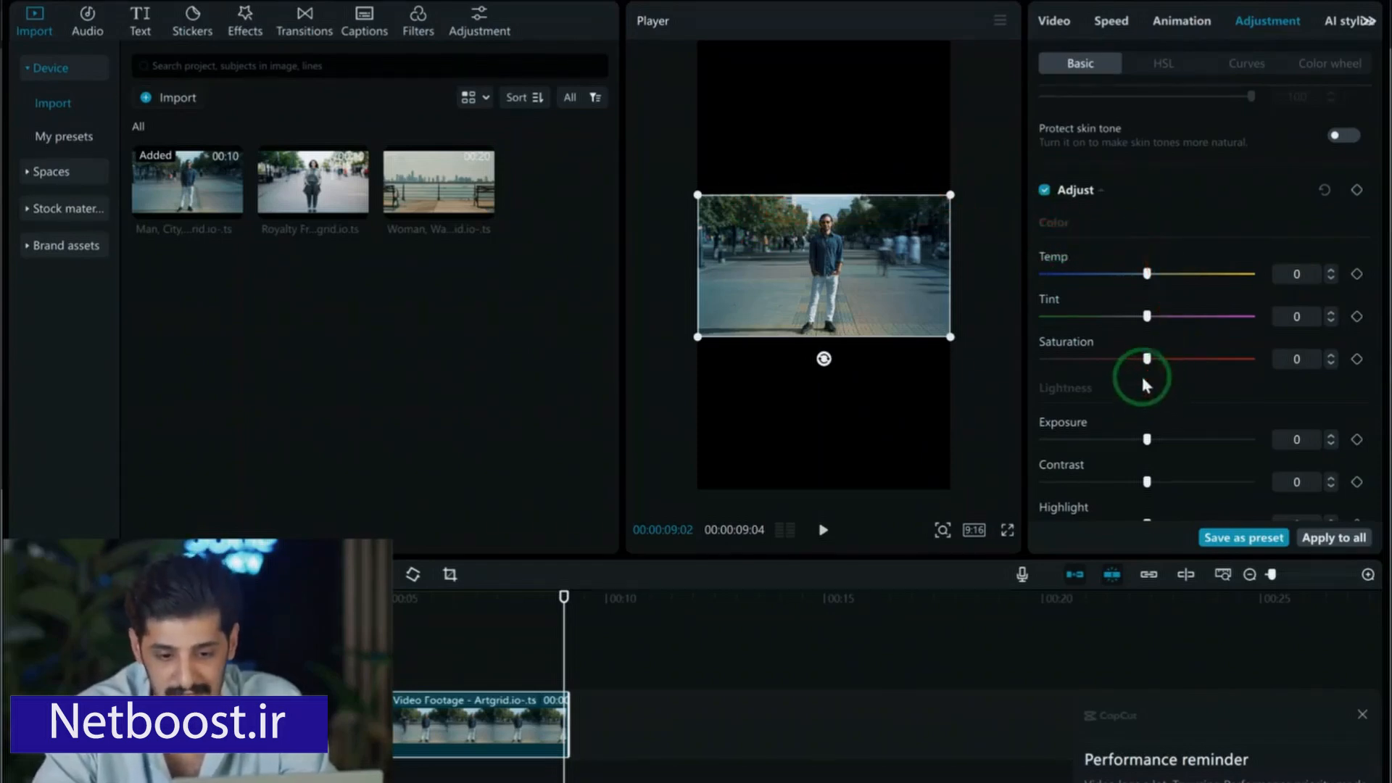
scroll(1142, 373, "down", 2)
scroll(1141, 372, "down", 1)
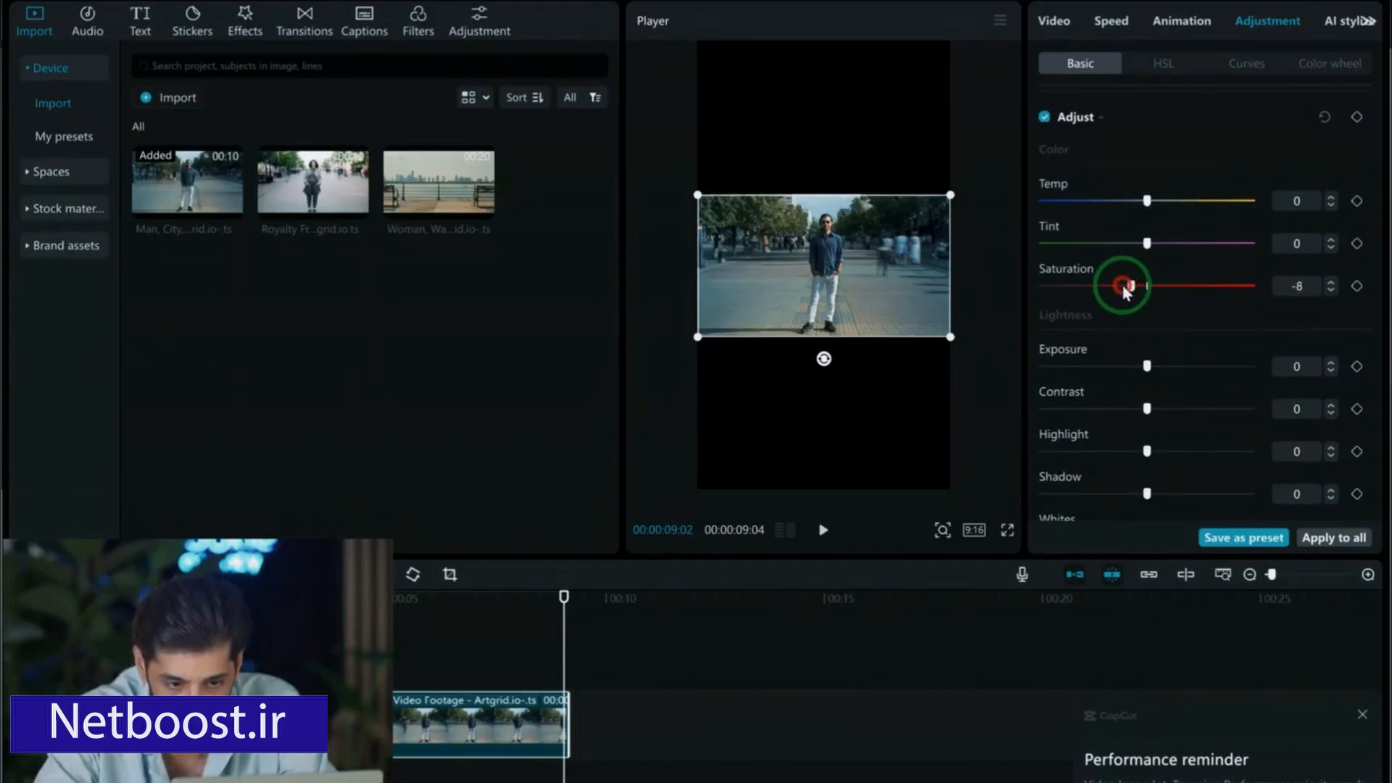
left_click_drag(1124, 289, 1121, 287)
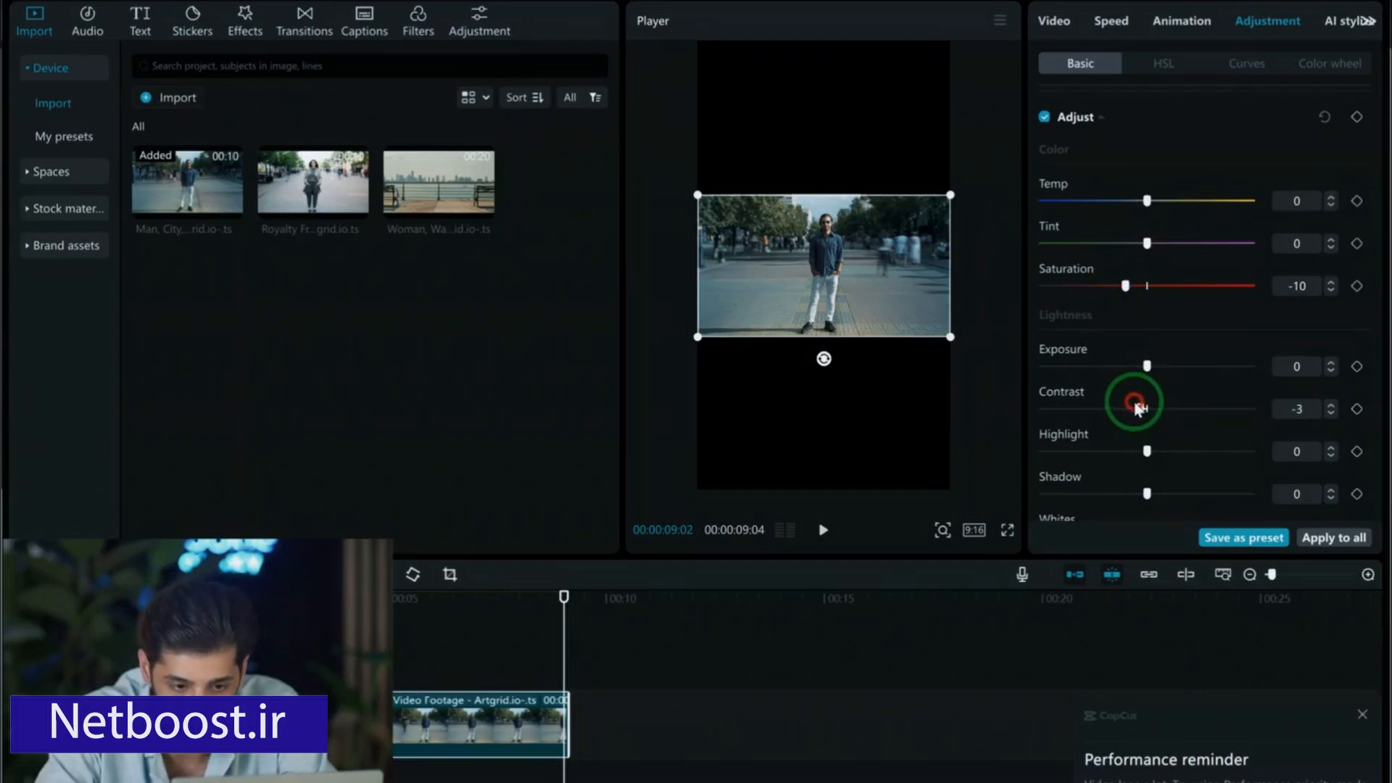
- Try different Highlight levels on the clip and return the Highlight value to 0
scroll(1140, 327, "down", 8)
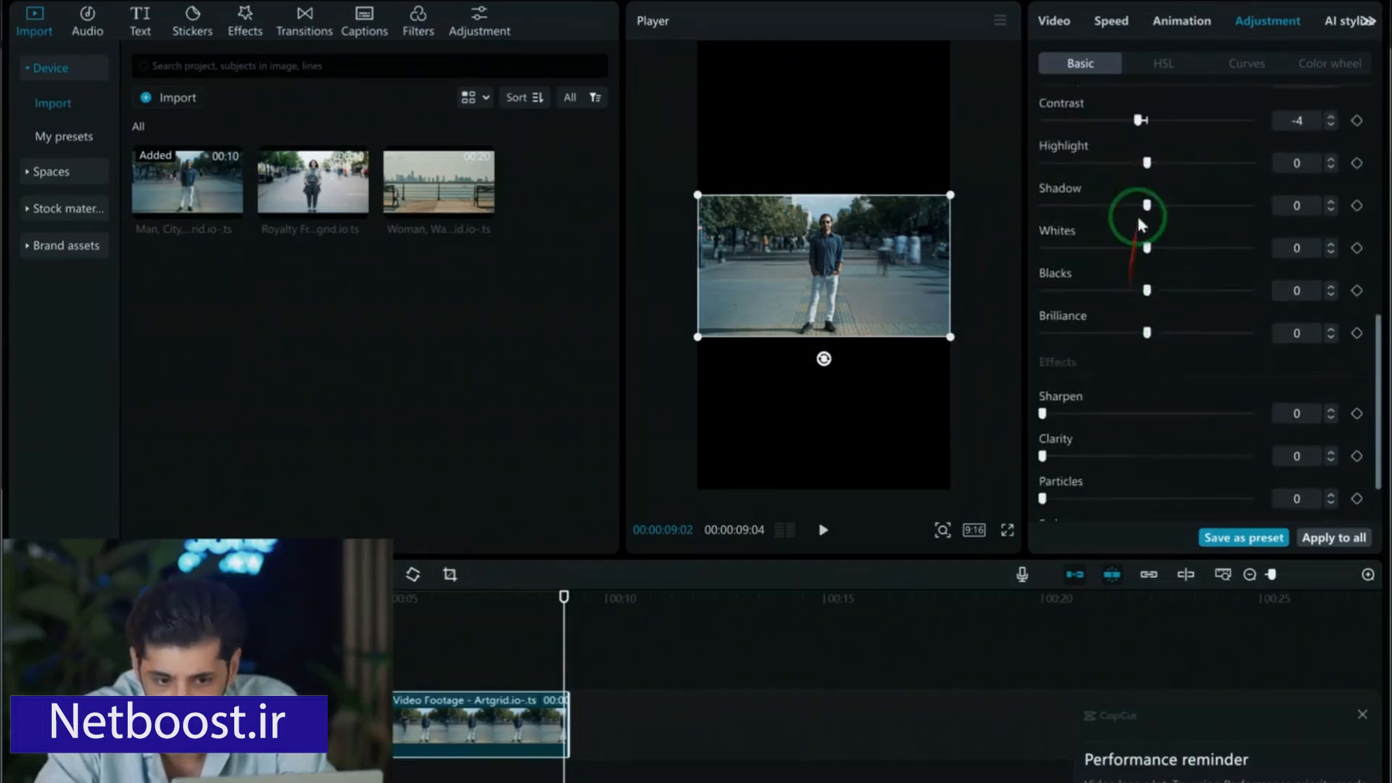
scroll(1157, 274, "up", 4)
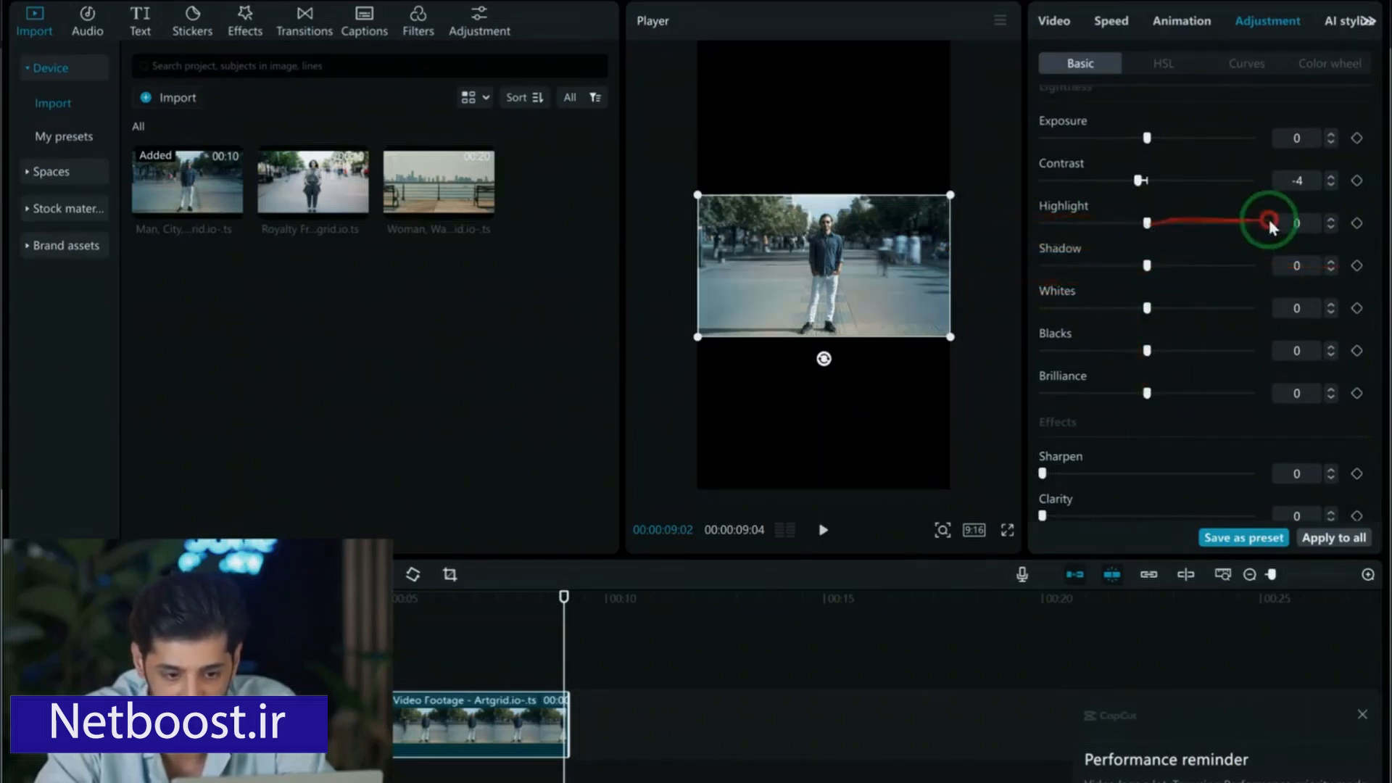
left_click_drag(1269, 223, 1136, 223)
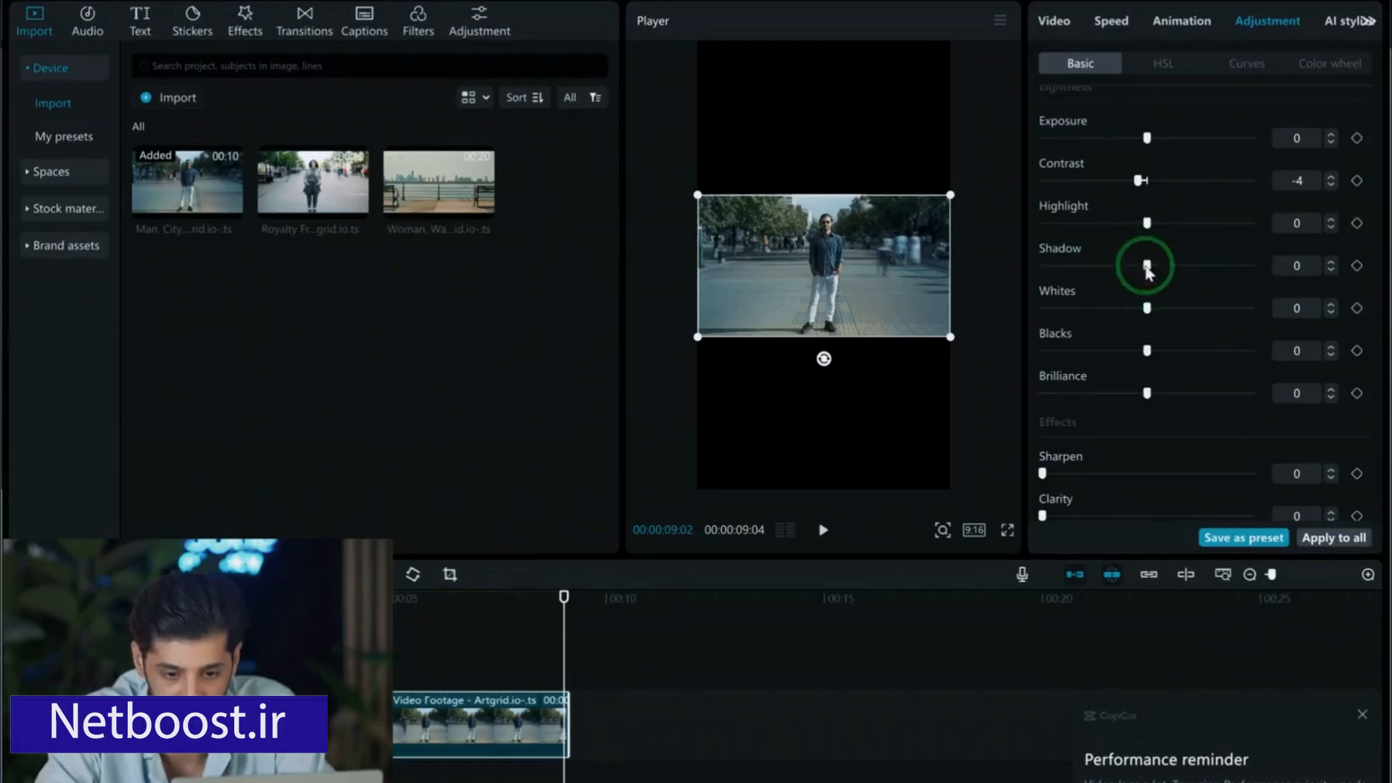
- Try different Shadow and Brilliance levels on the clip and return both values to 0
mouse_move(1147, 265)
left_mouse_down()
mouse_move(1216, 267)
mouse_move(1145, 267)
left_mouse_up()
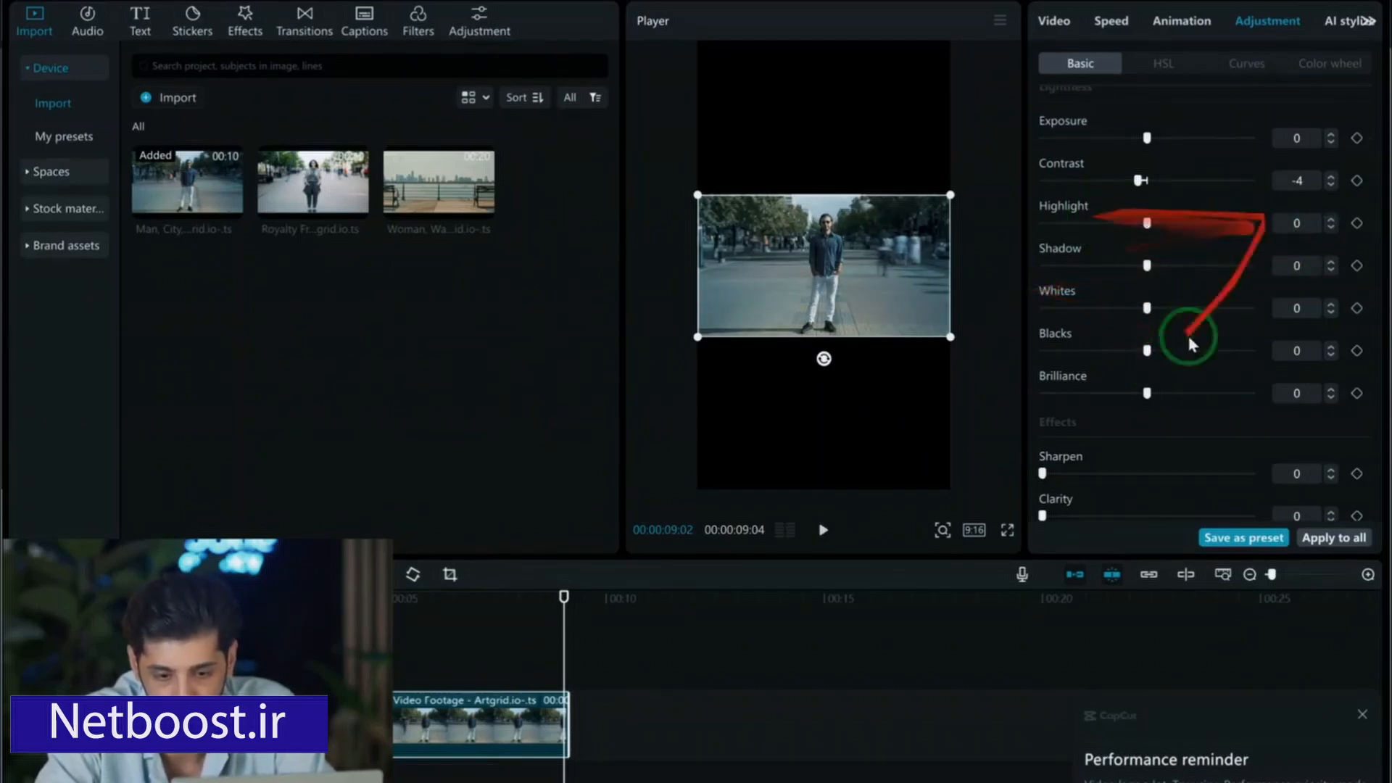
mouse_move(1149, 394)
left_mouse_down()
mouse_move(1194, 398)
mouse_move(1153, 391)
left_mouse_up()
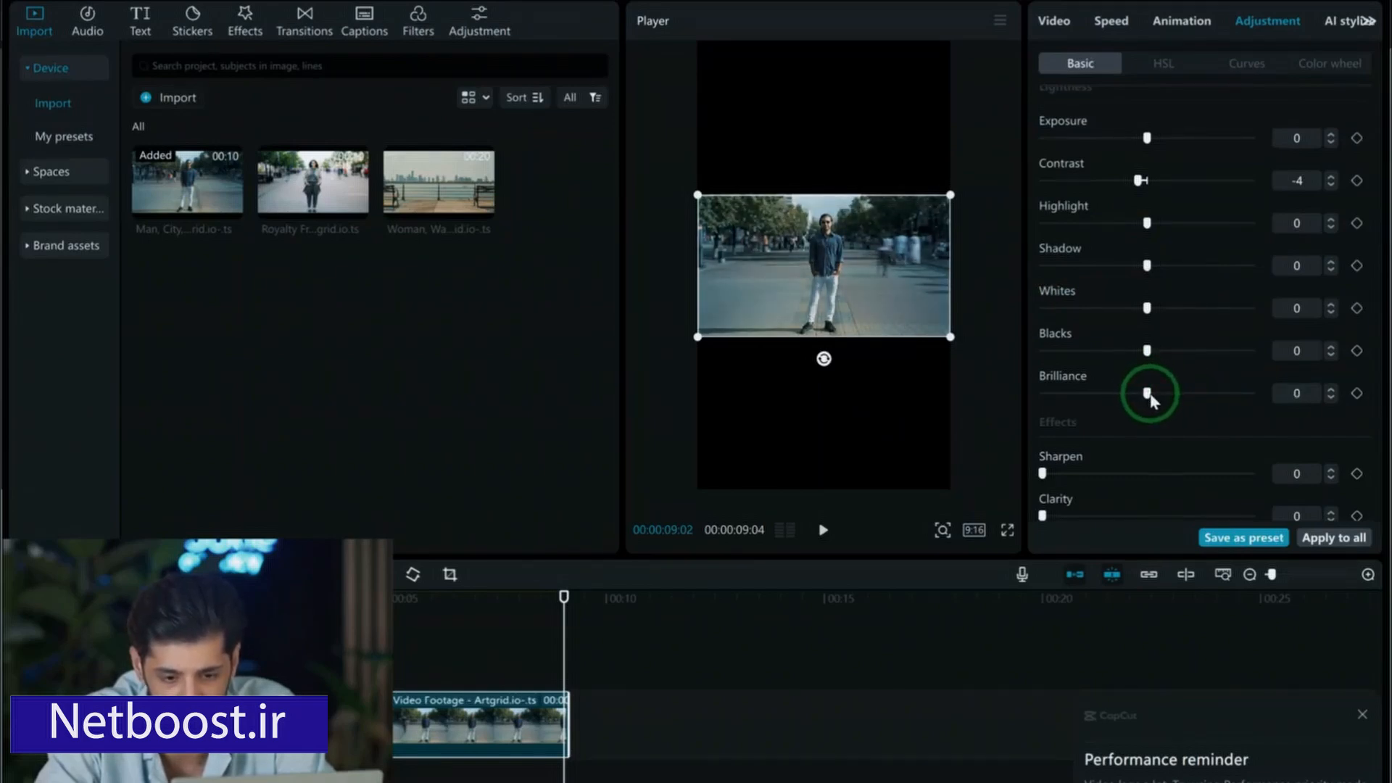
left_click_drag(1154, 395, 1145, 395)
- Try the clip's Sharpen setting at 100 on an enlarged preview and return it to 0
scroll(1123, 358, "down", 3)
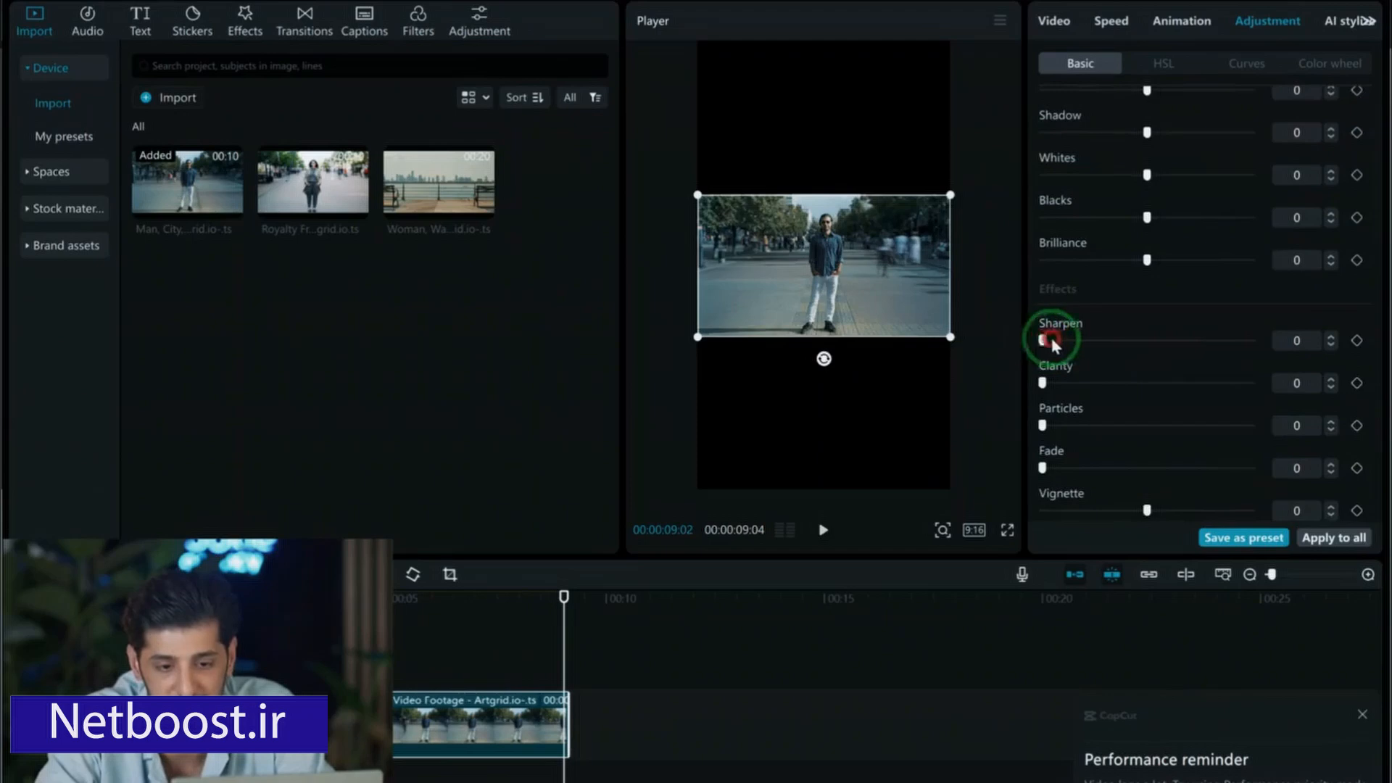
left_click_drag(1049, 341, 1021, 339)
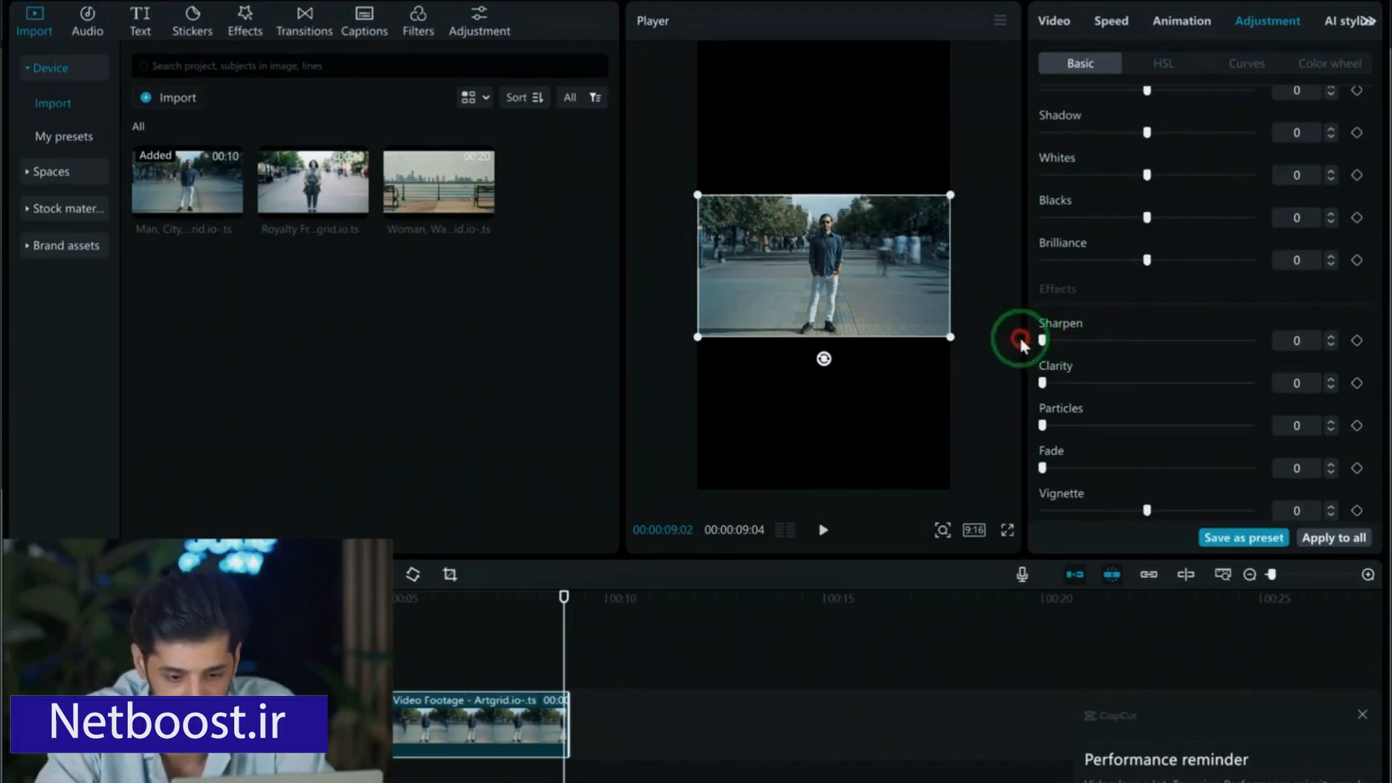
left_click(941, 528)
left_click_drag(910, 561, 1003, 561)
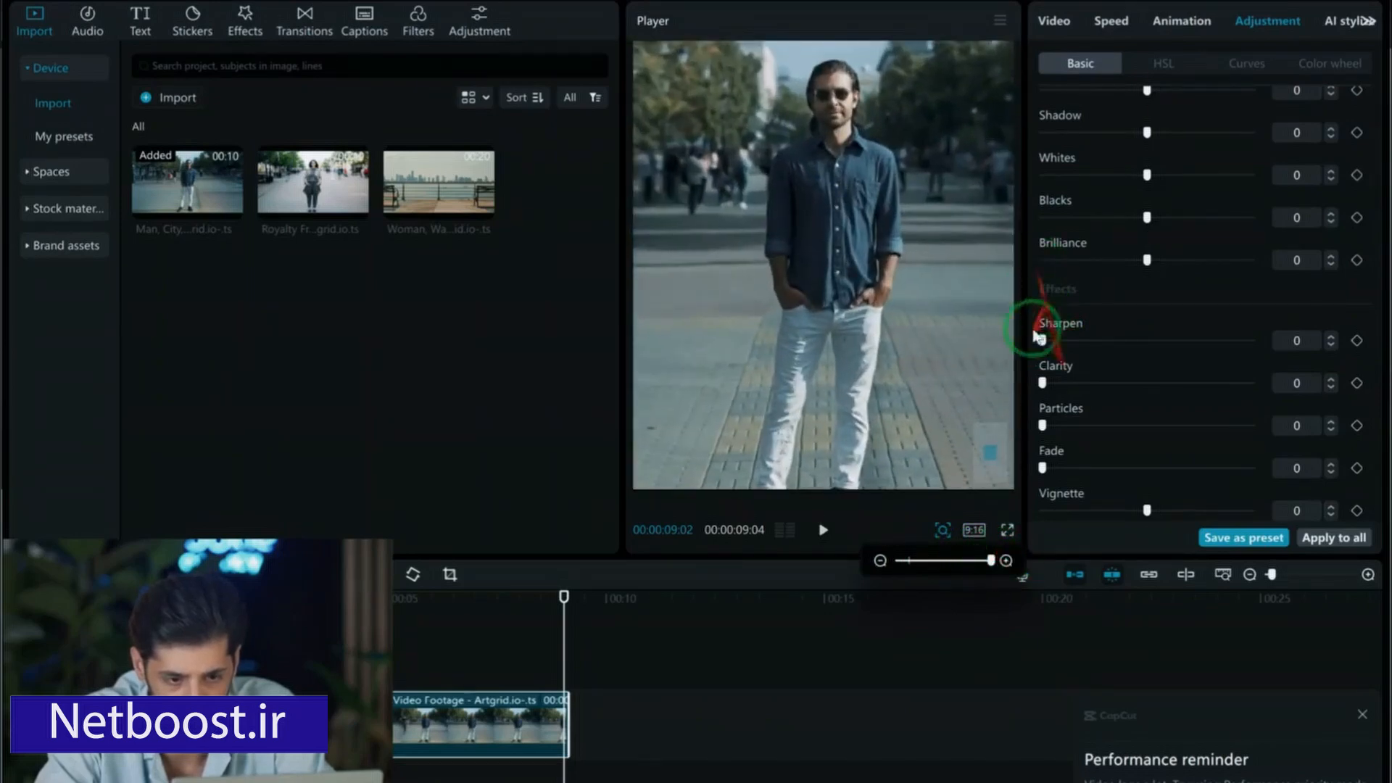
left_click_drag(1042, 338, 1164, 332)
mouse_move(1247, 328)
left_mouse_down()
mouse_move(1283, 333)
mouse_move(1237, 327)
left_mouse_up()
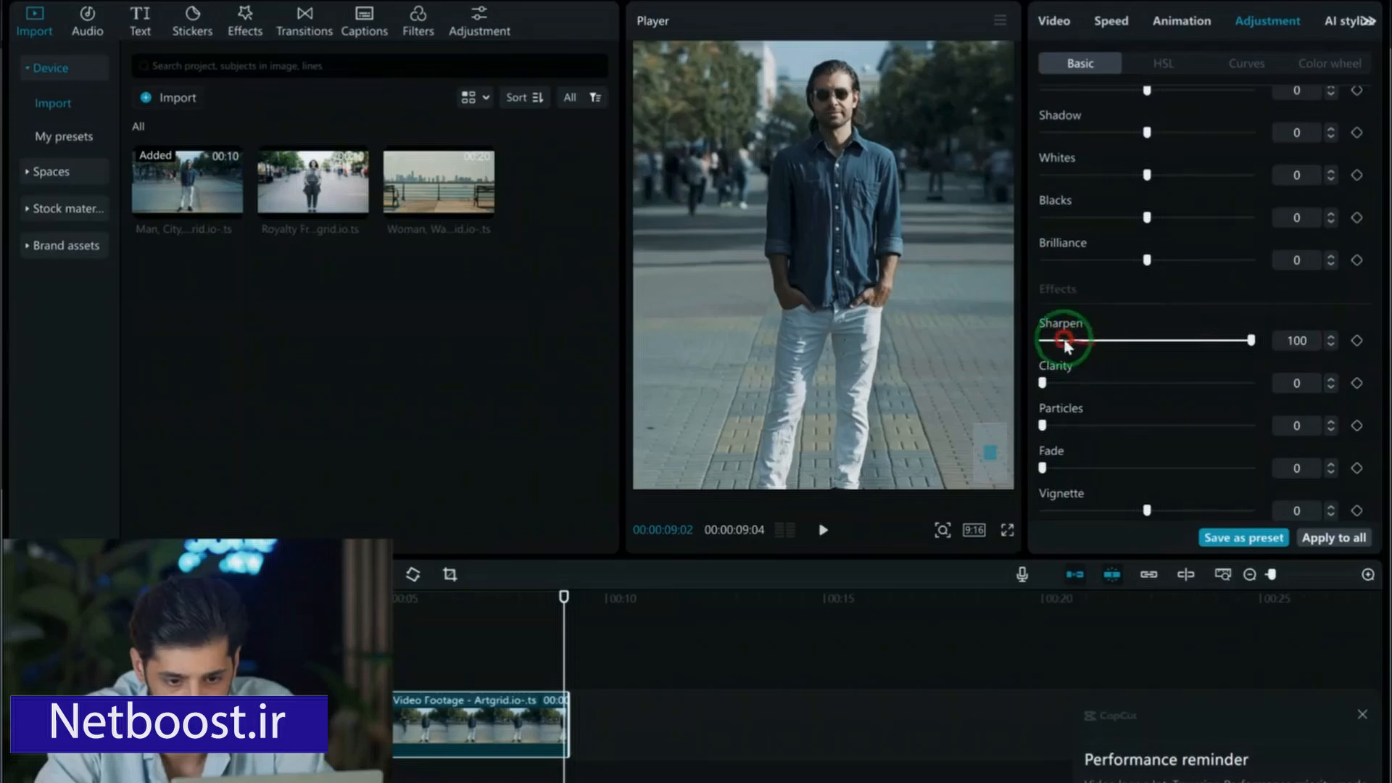
left_click(1034, 338)
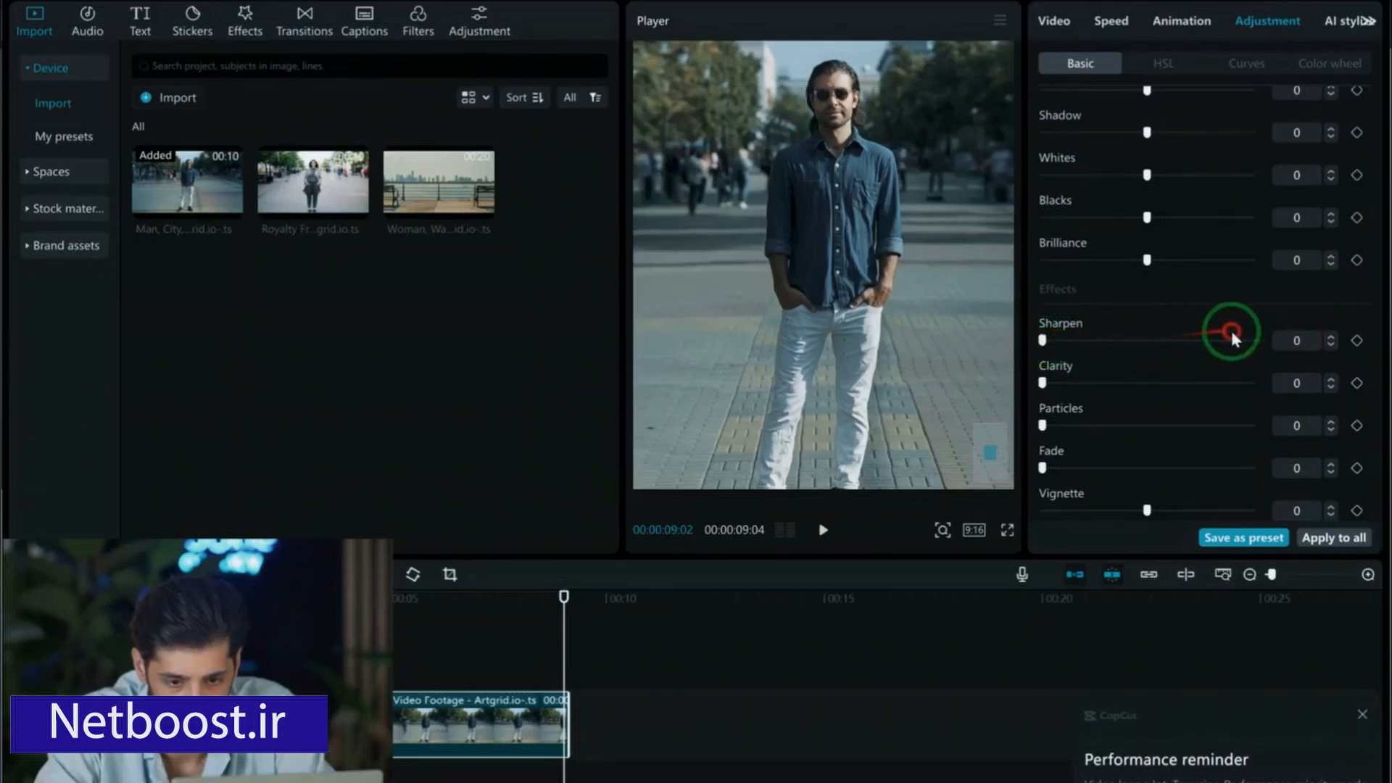
- Try Sharpen at 100 together with different Clarity levels and return both values to 0
left_click_drag(1231, 333, 1260, 333)
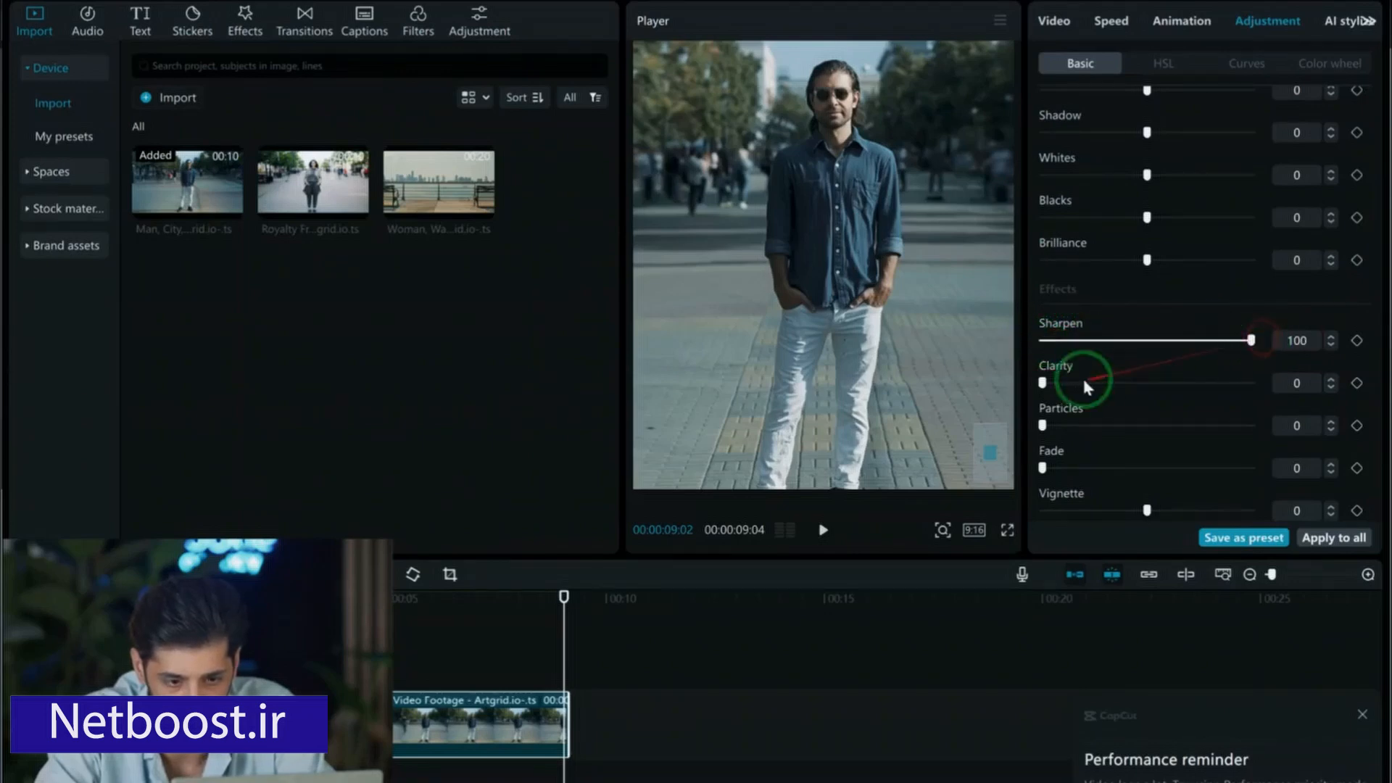
left_click_drag(1044, 383, 1101, 380)
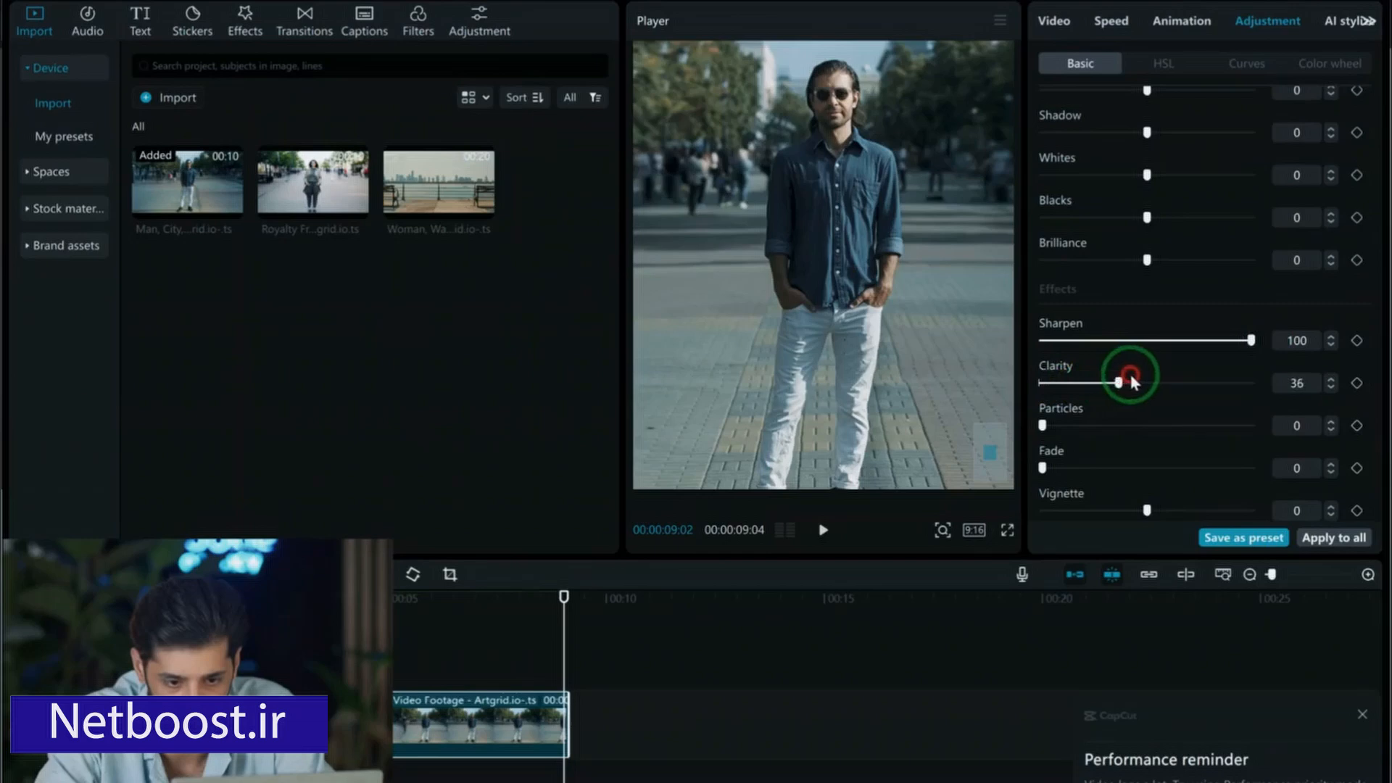
left_click_drag(1260, 383, 1079, 383)
left_click_drag(1262, 392, 1039, 377)
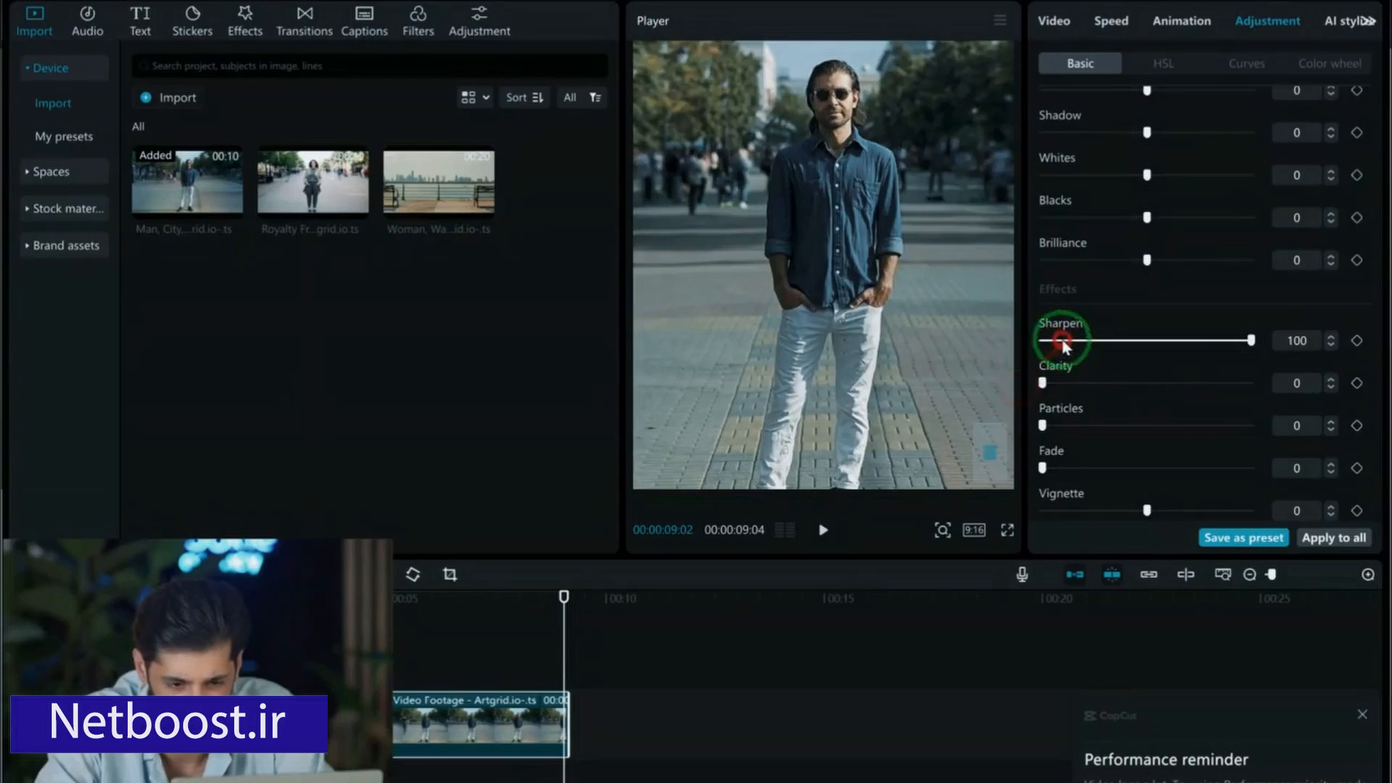
left_click(1039, 340)
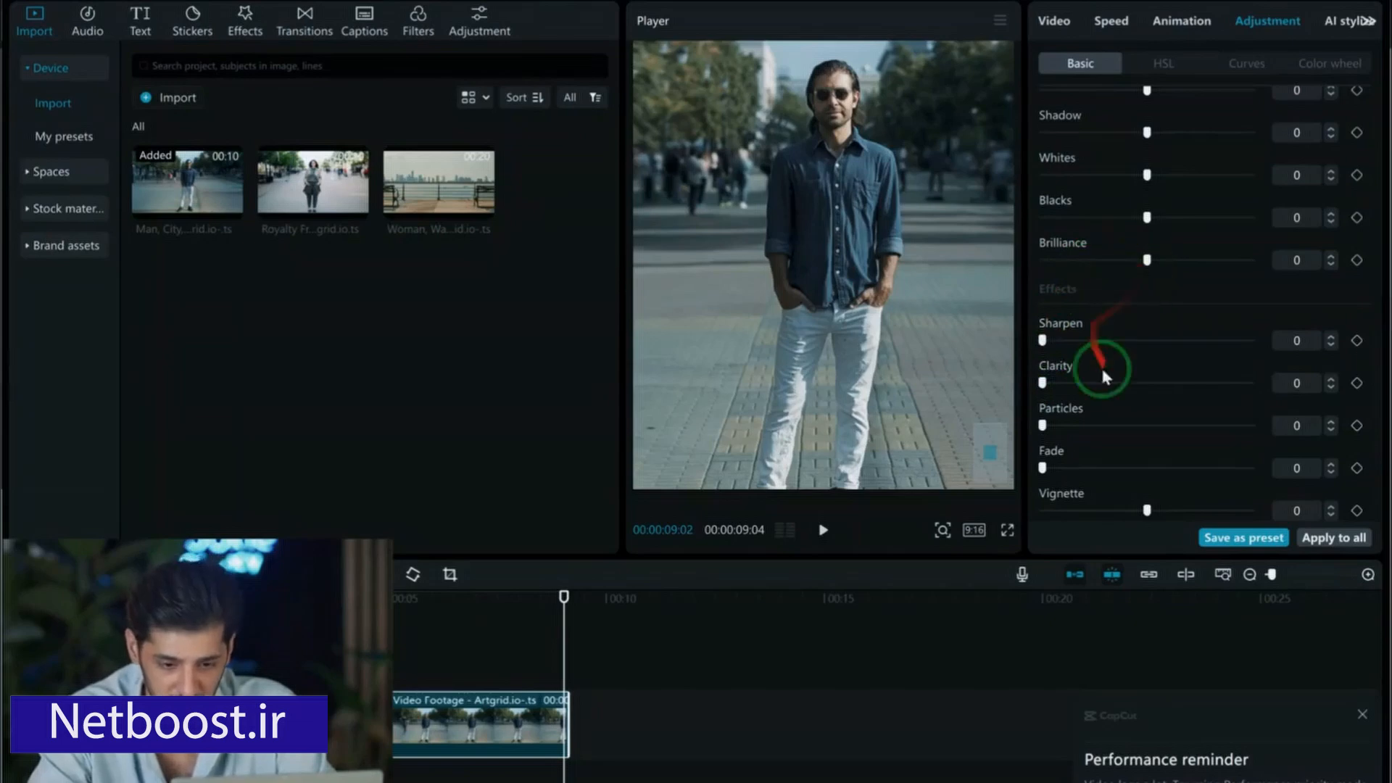
- Try Clarity alone at 100 on the clip and return it to 0
left_click_drag(1102, 371, 1272, 376)
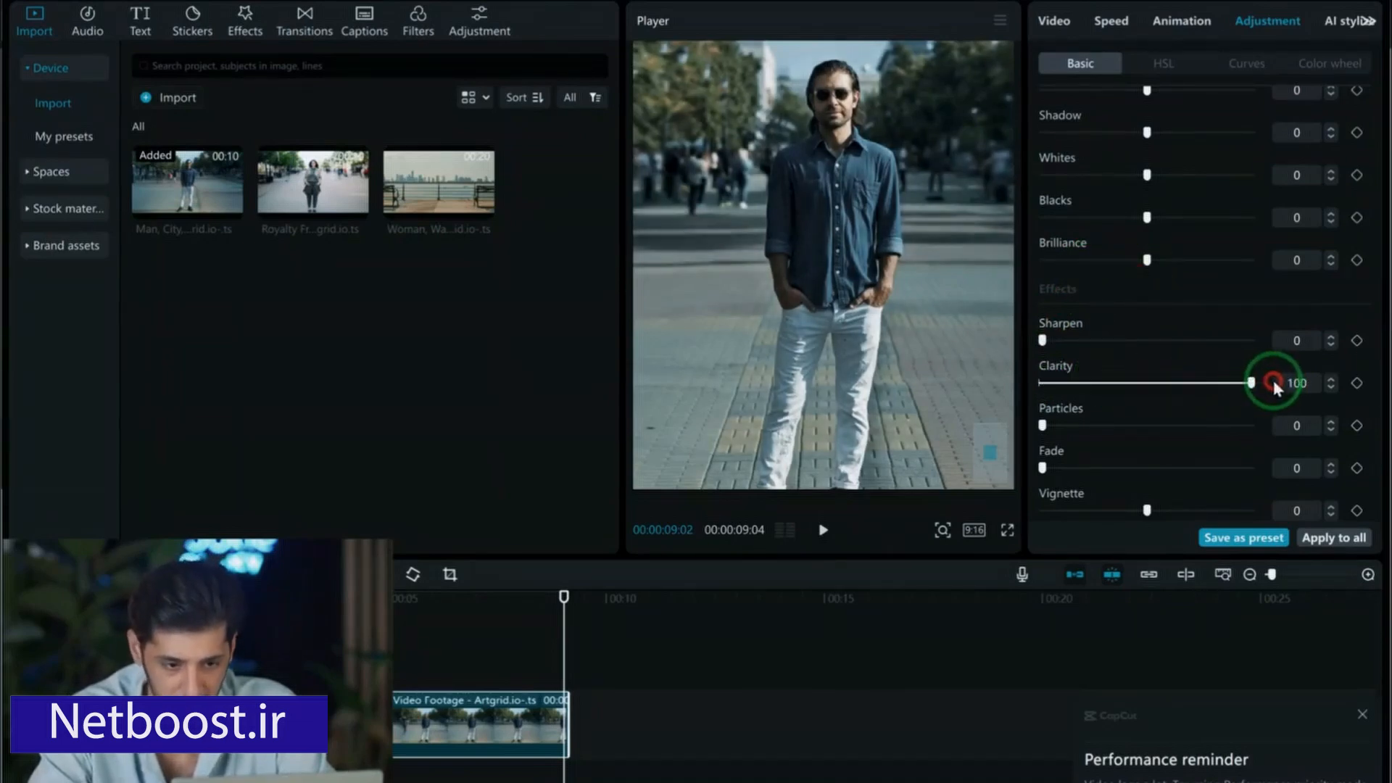
left_click_drag(1085, 379, 1028, 382)
- Try a Saturation of -100 on HSL colors such as green and orange, and reset all HSL adjustments
scroll(1121, 171, "up", 2)
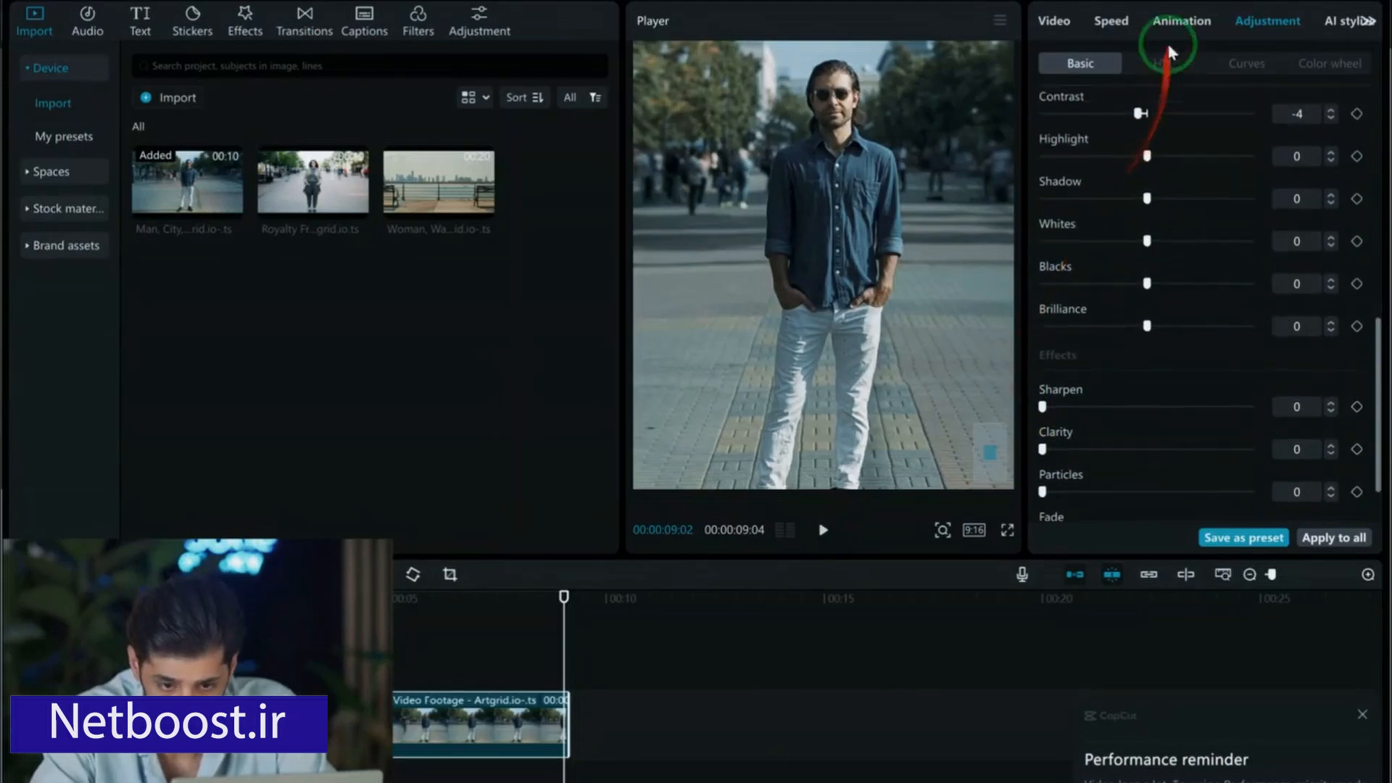
left_click(1158, 64)
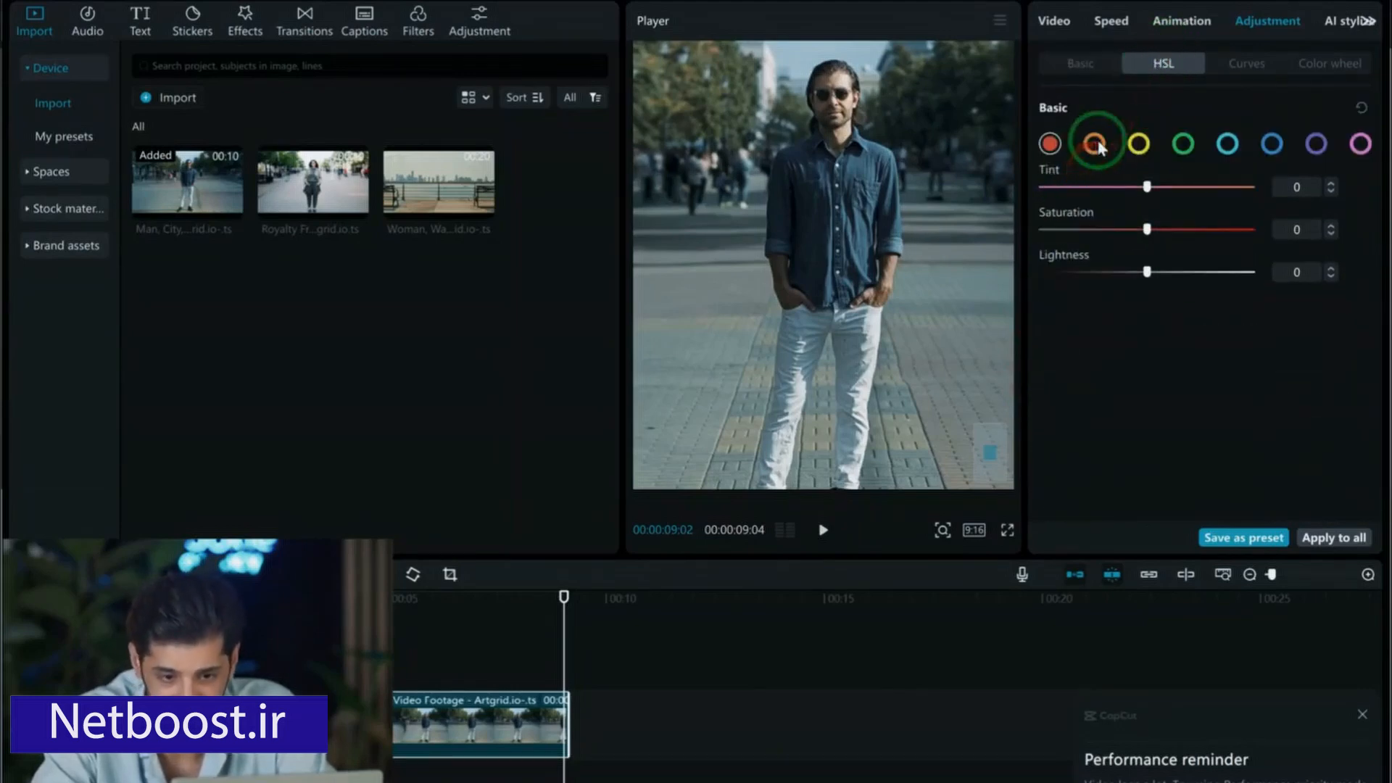
left_click(1184, 144)
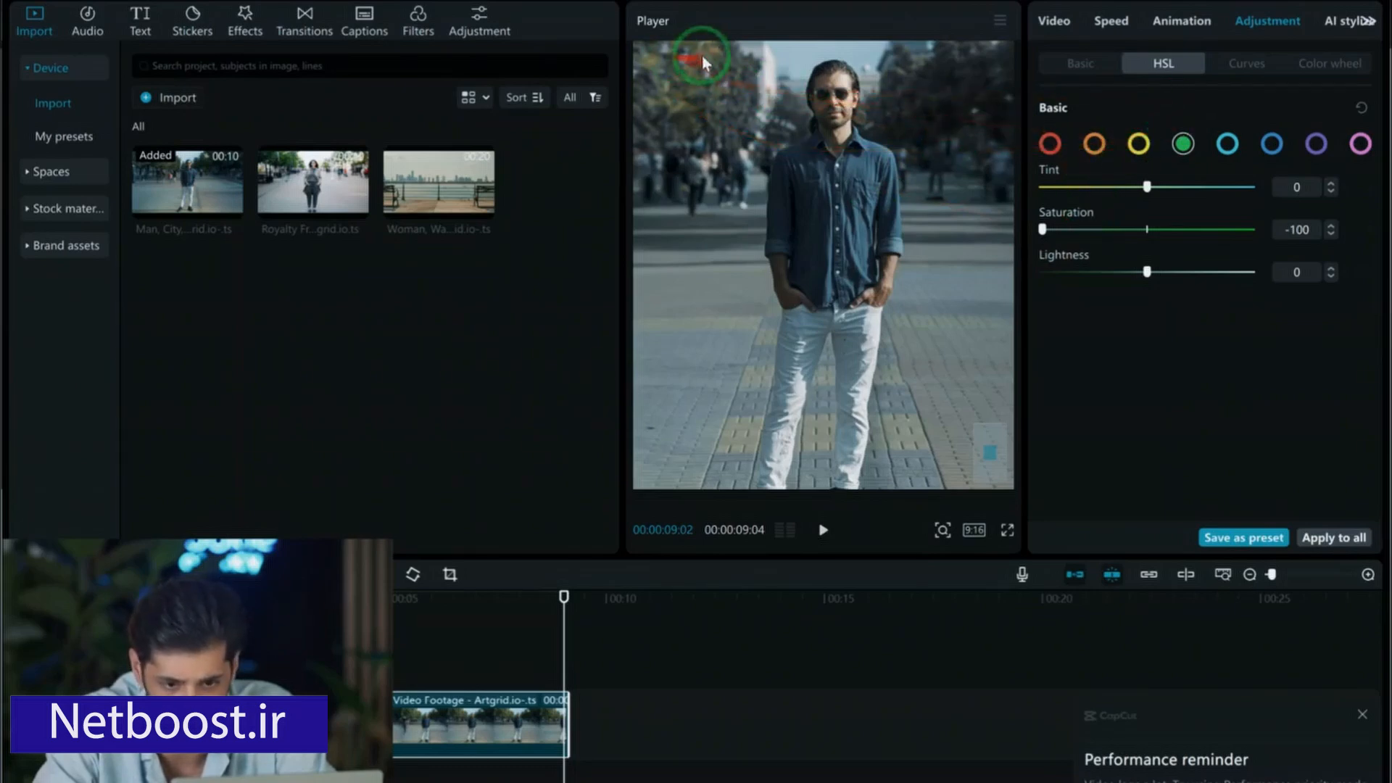
left_click(1137, 145)
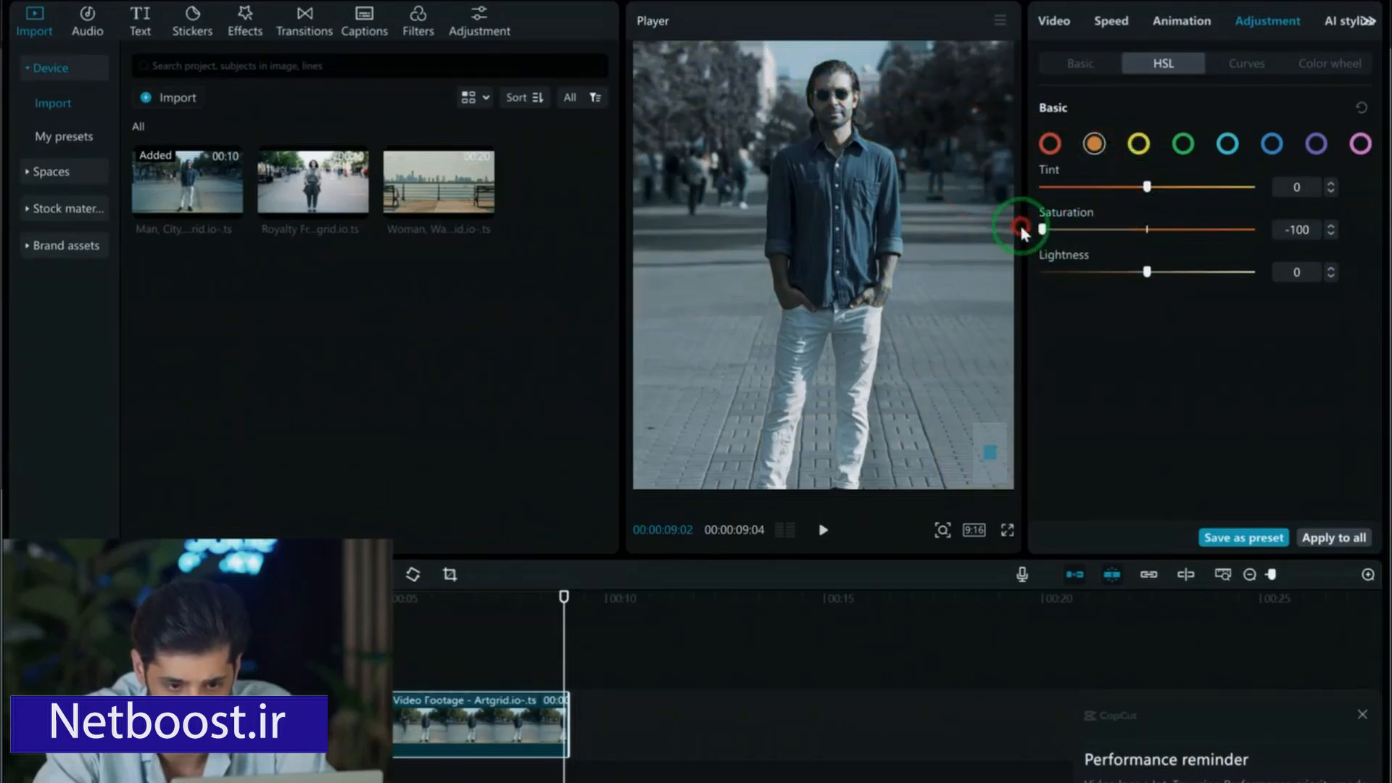
left_click(1354, 107)
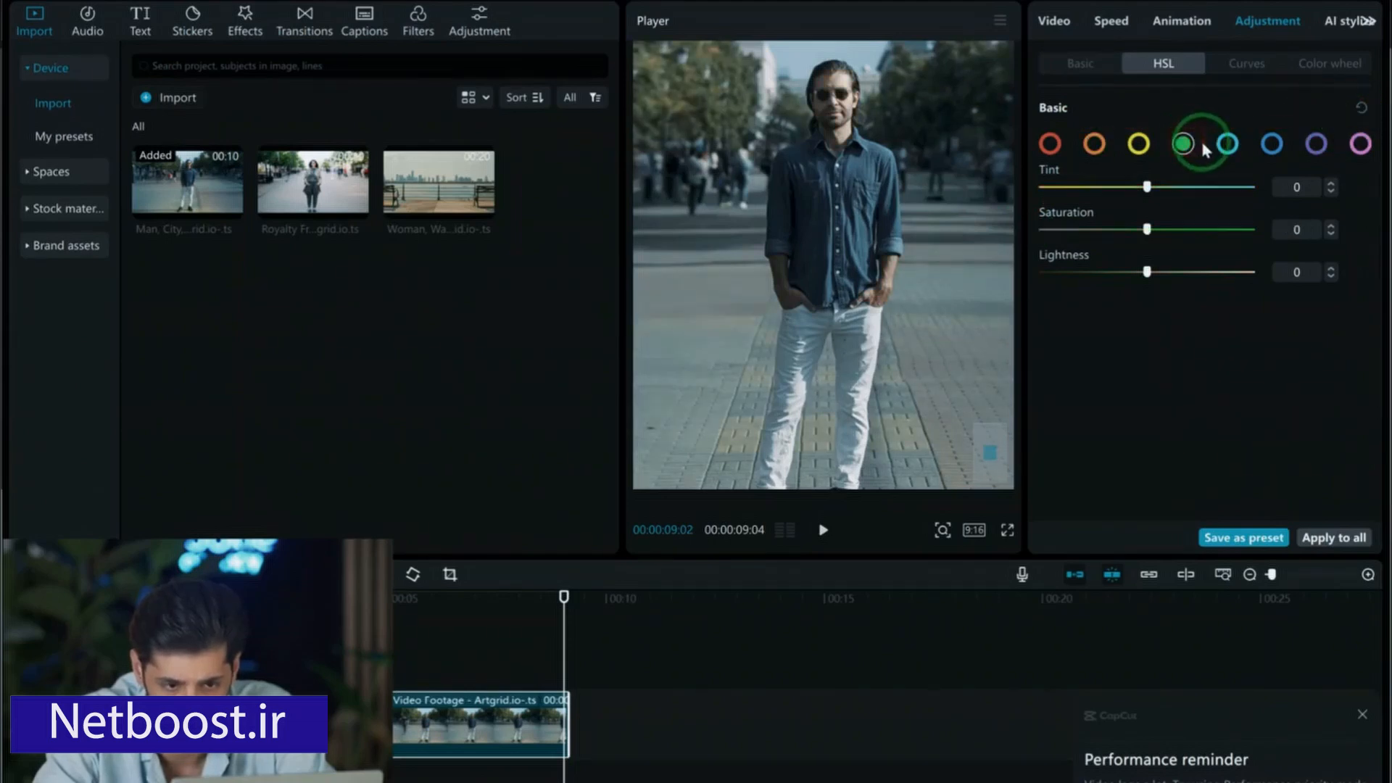
- Try Saturation at -100 and Tint at 100 on the HSL blue color, returning each to 0
left_click(1138, 144)
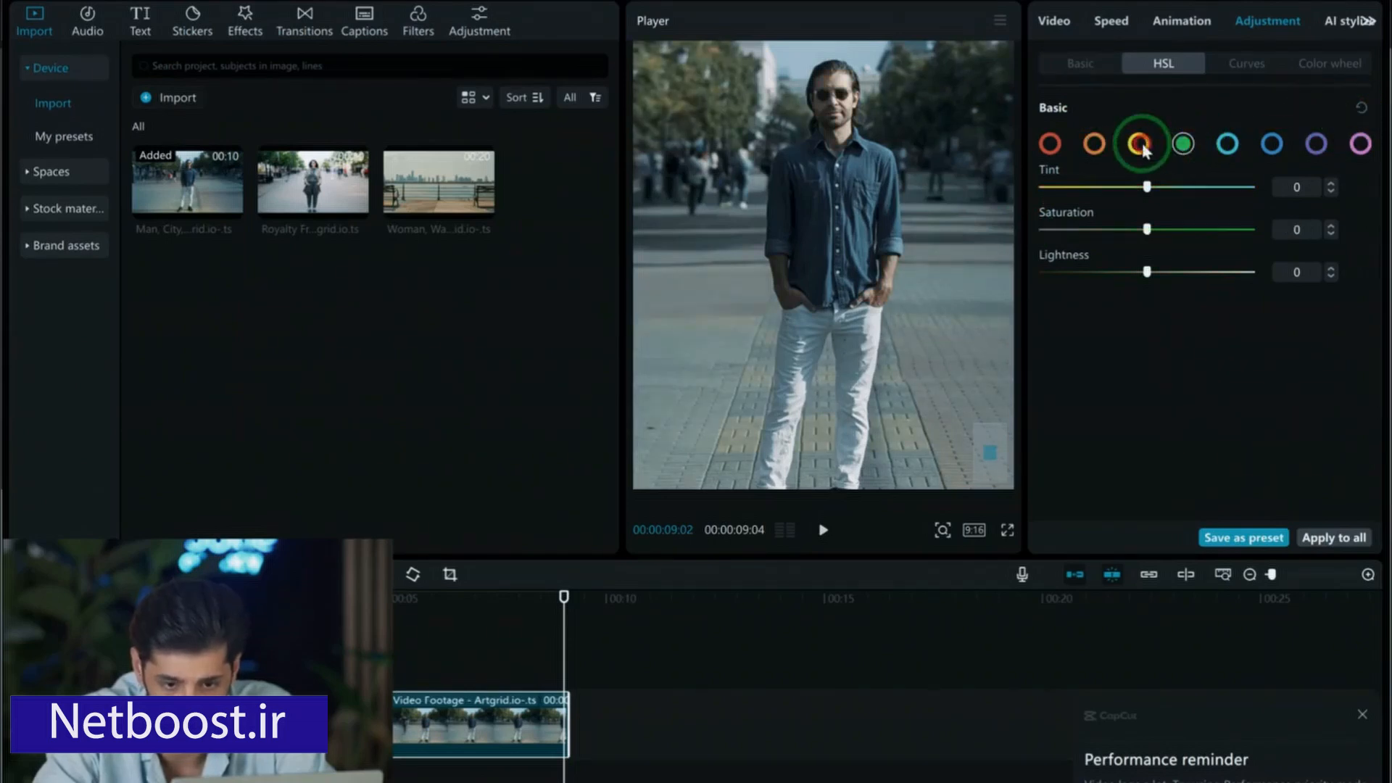
left_click(1269, 148)
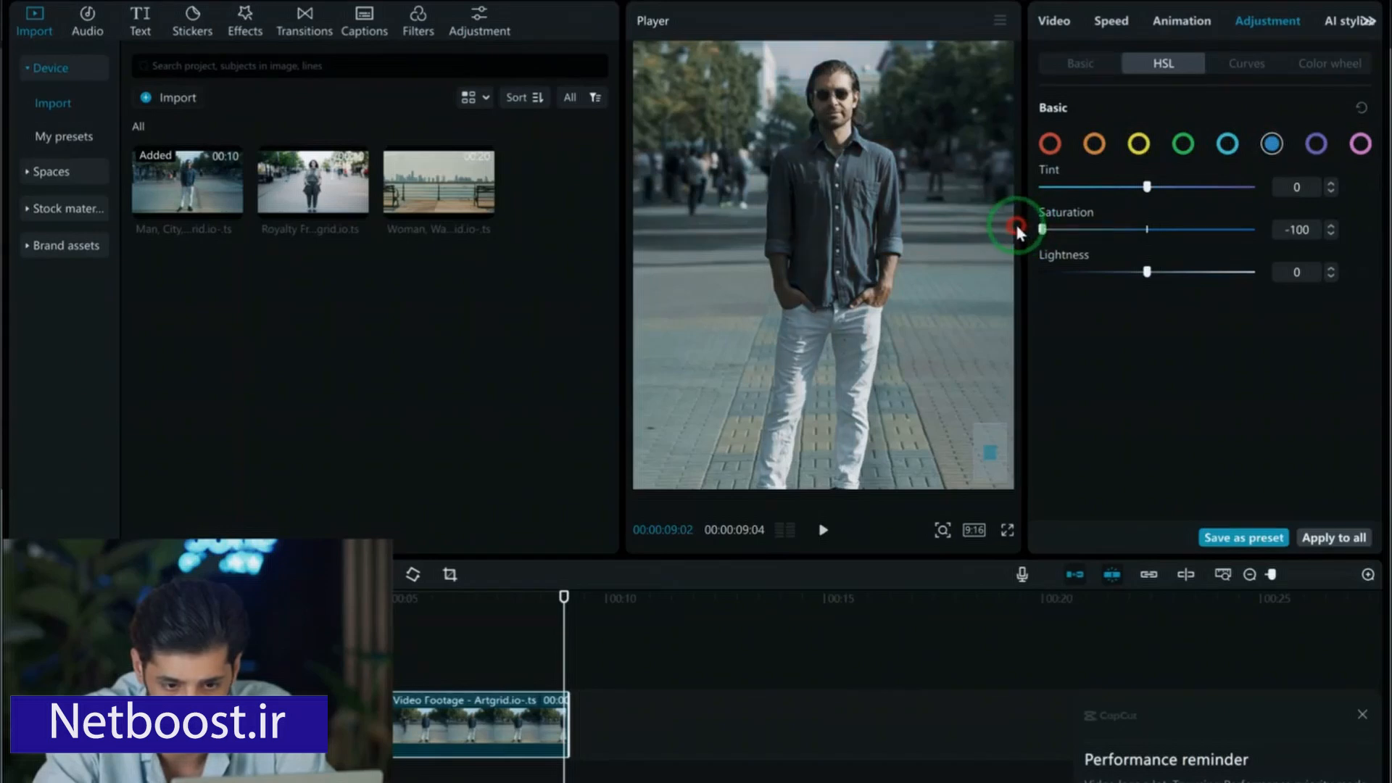
left_click_drag(1015, 229, 1145, 233)
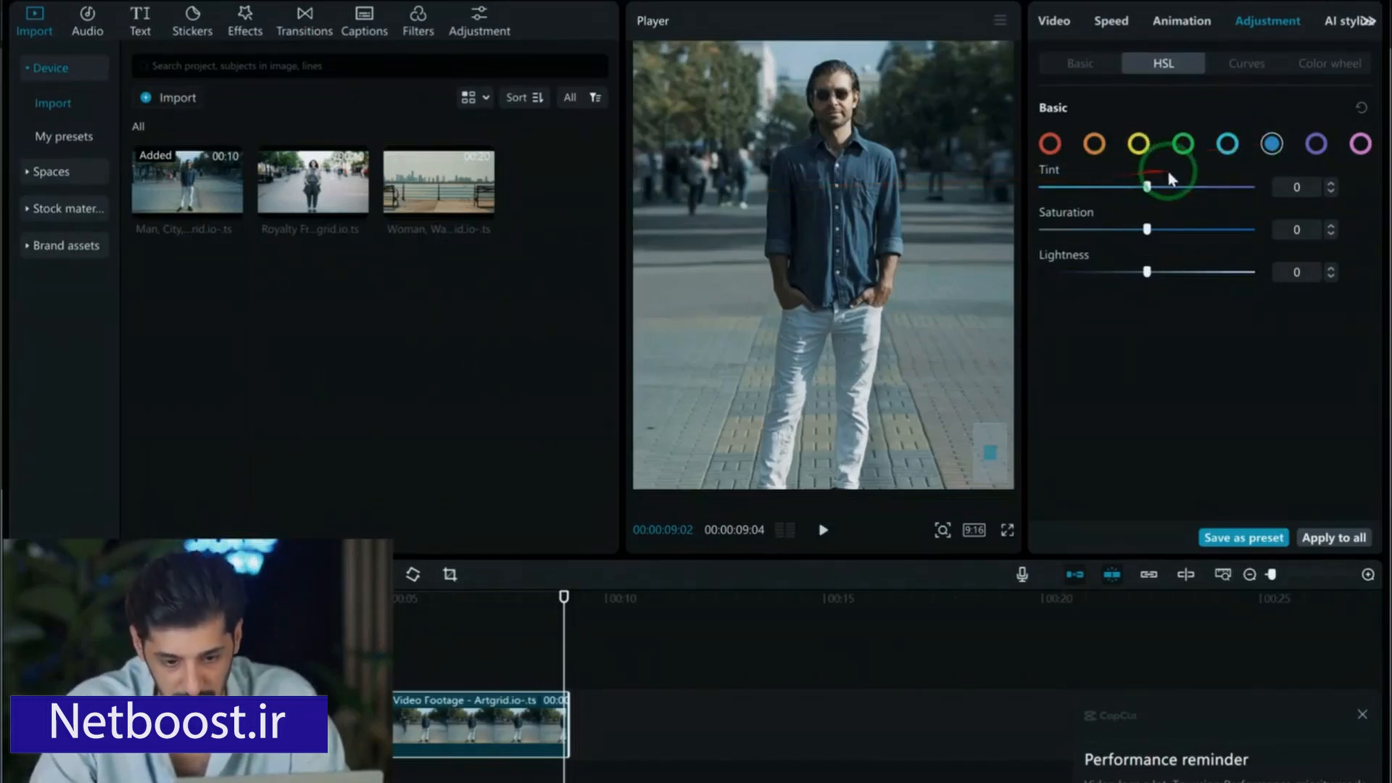
left_click(1248, 187)
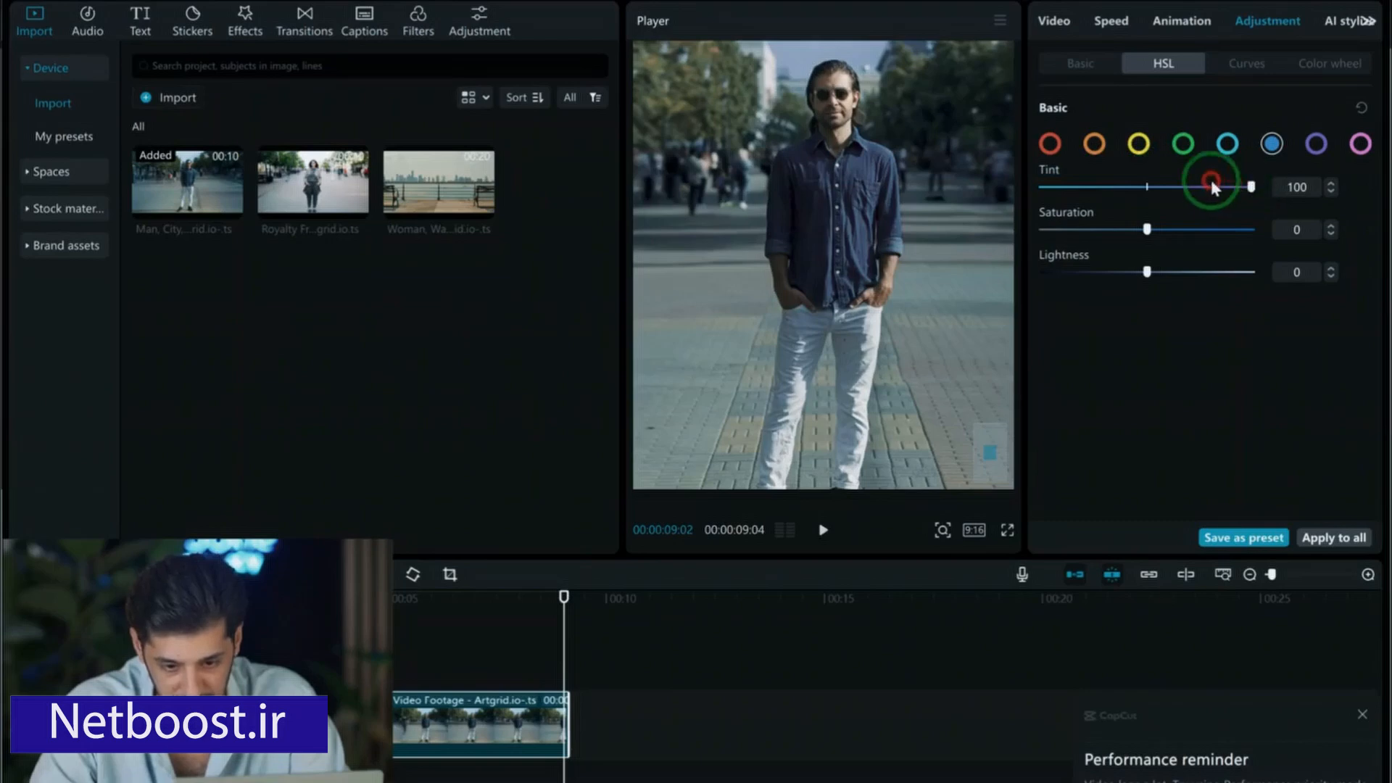
- Examine the clip's Luma, Red, Green and Blue curves and the Color wheel options
left_click(1246, 64)
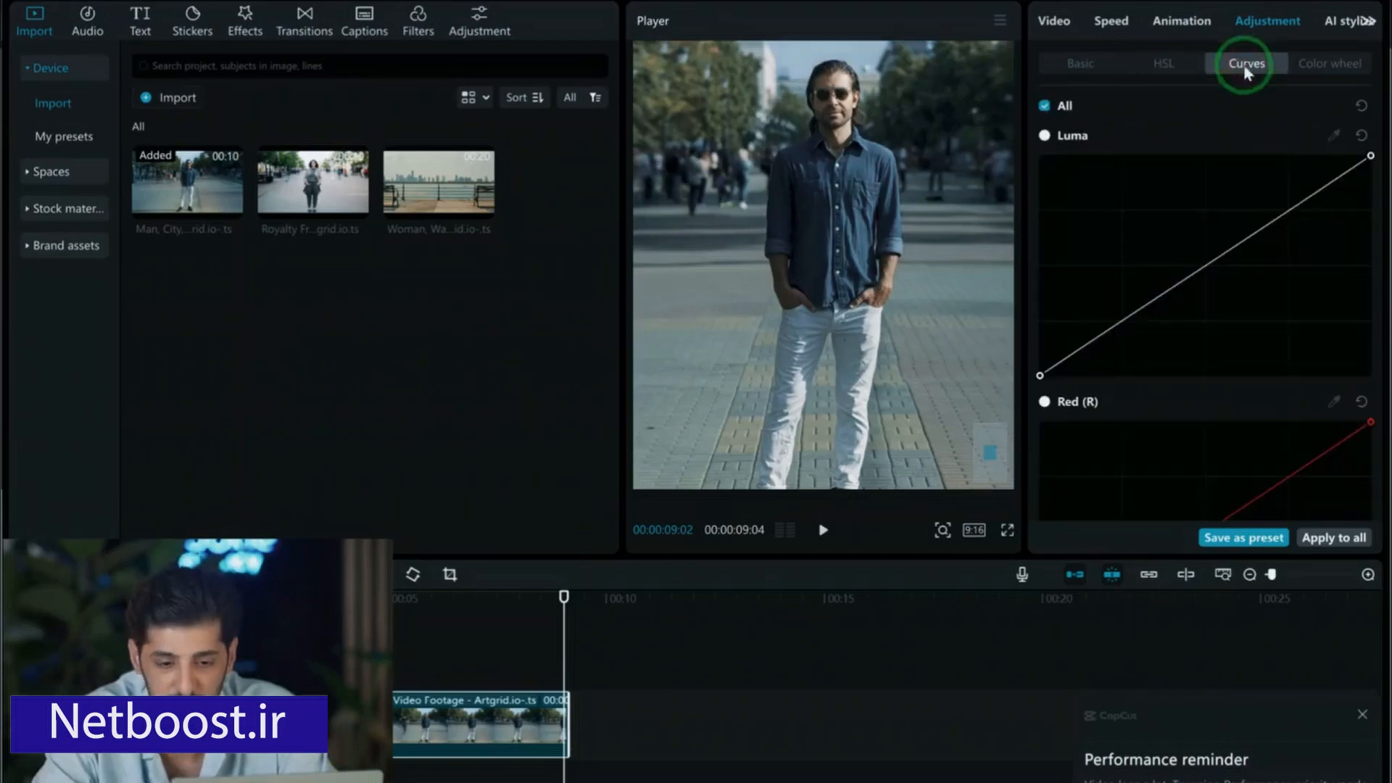
scroll(1163, 239, "down", 8)
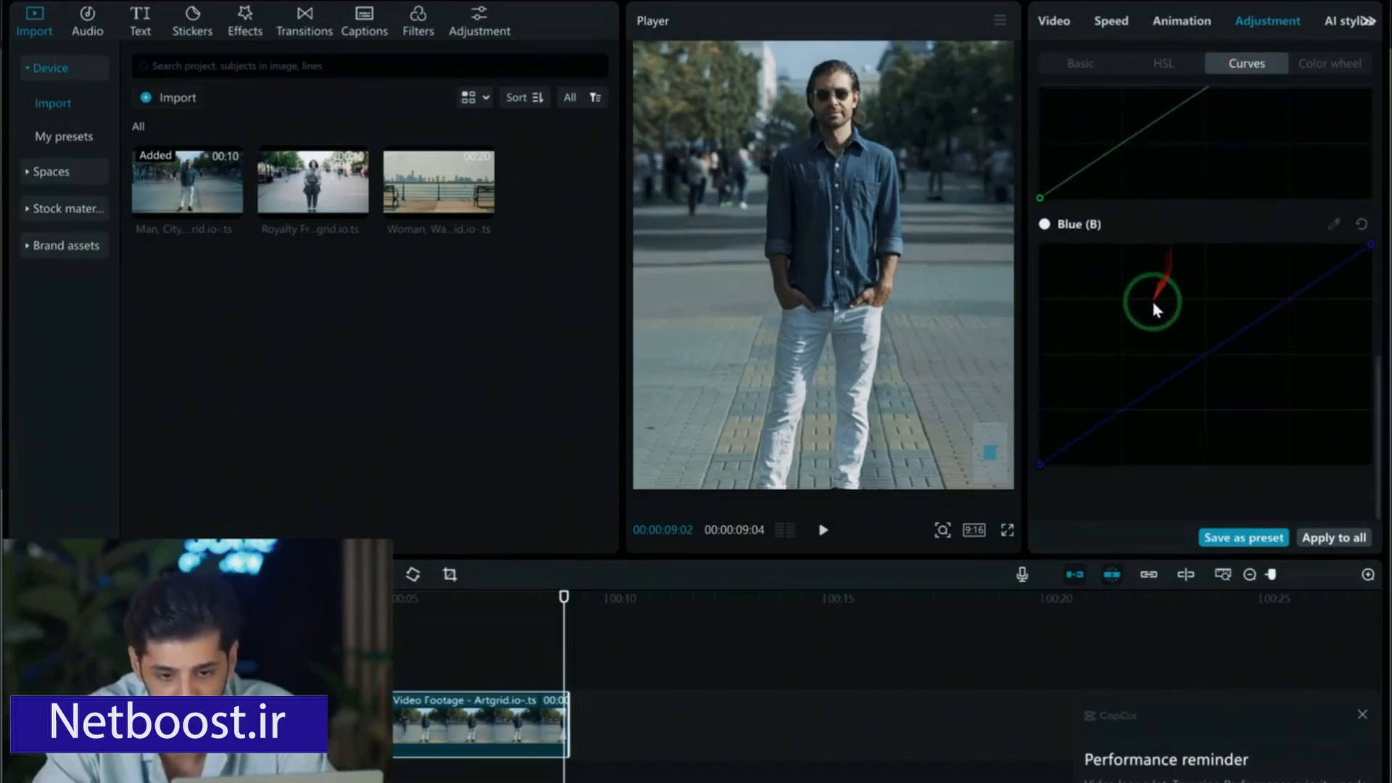
scroll(1151, 298, "up", 8)
scroll(1176, 250, "down", 5)
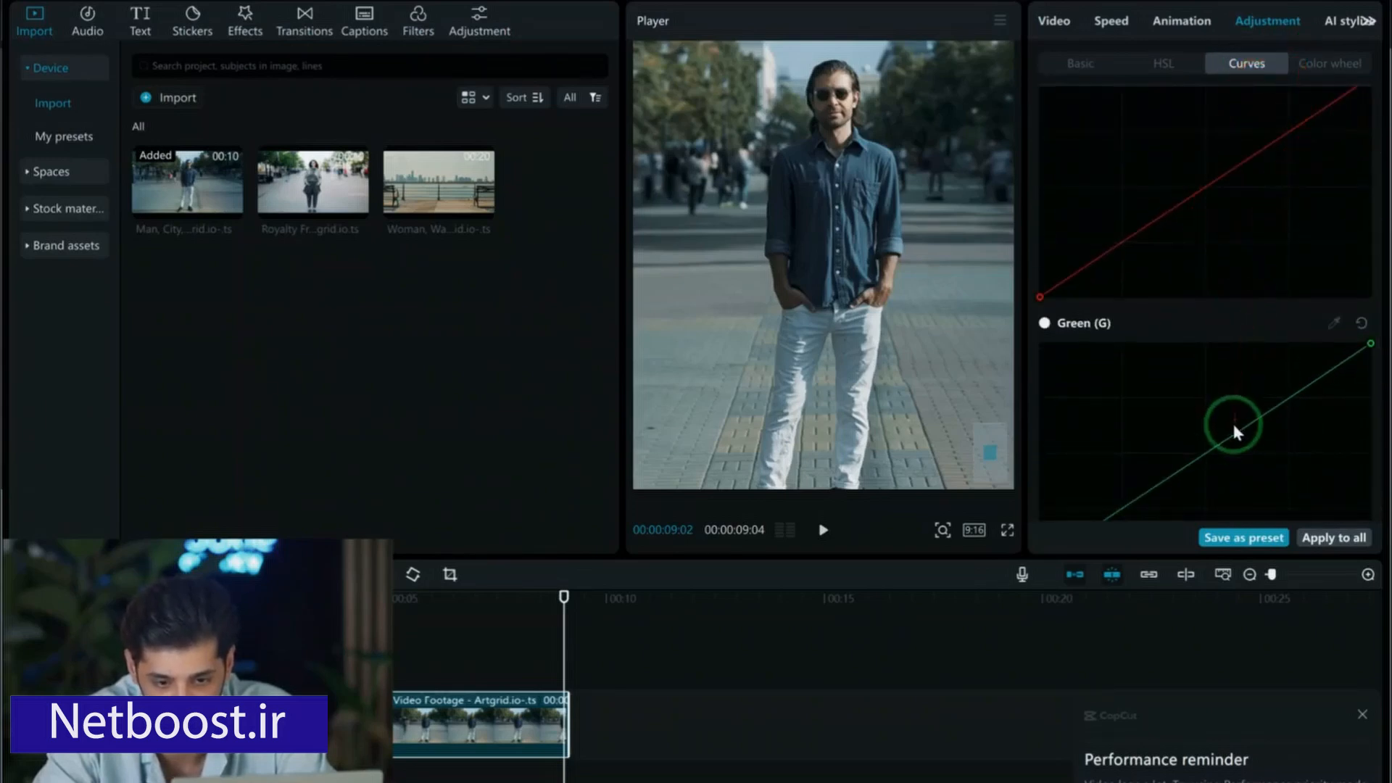
scroll(1106, 270, "up", 5)
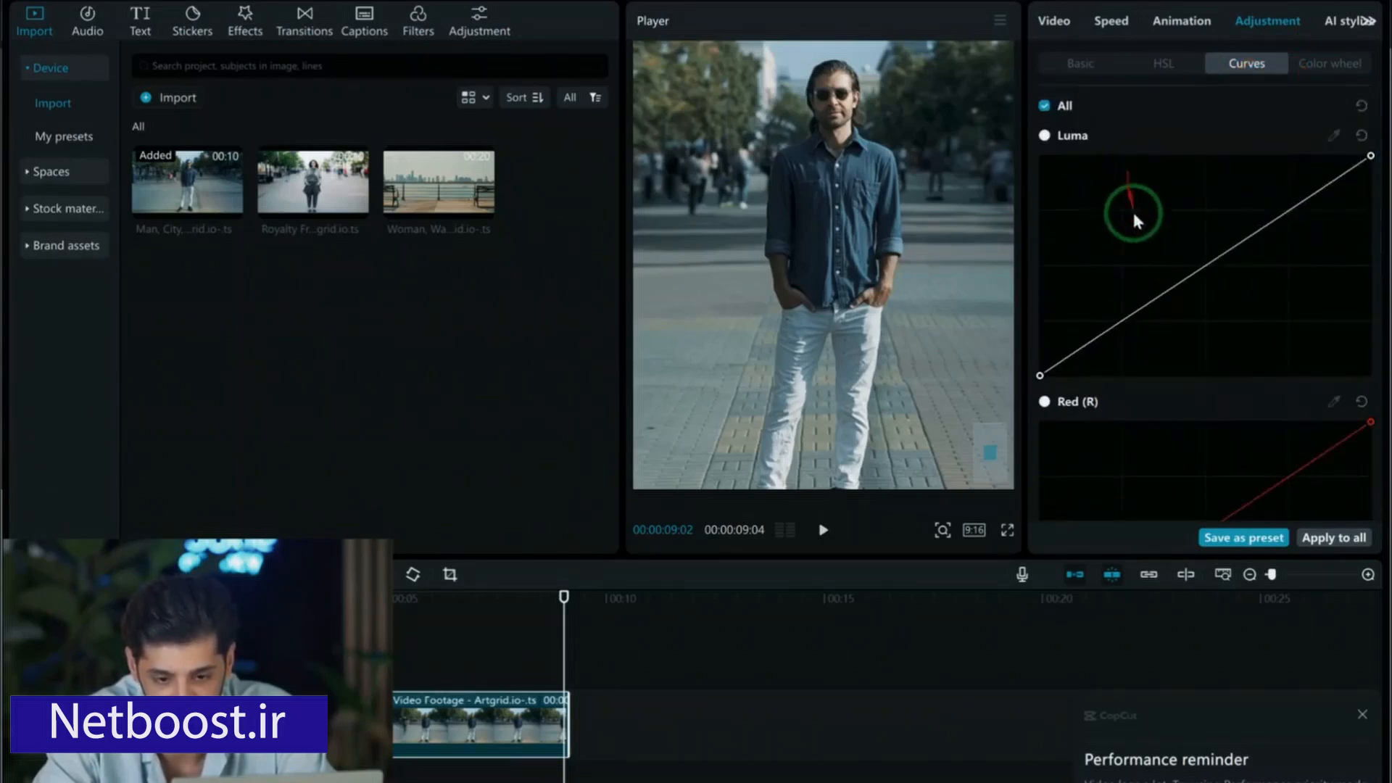
scroll(1135, 217, "down", 8)
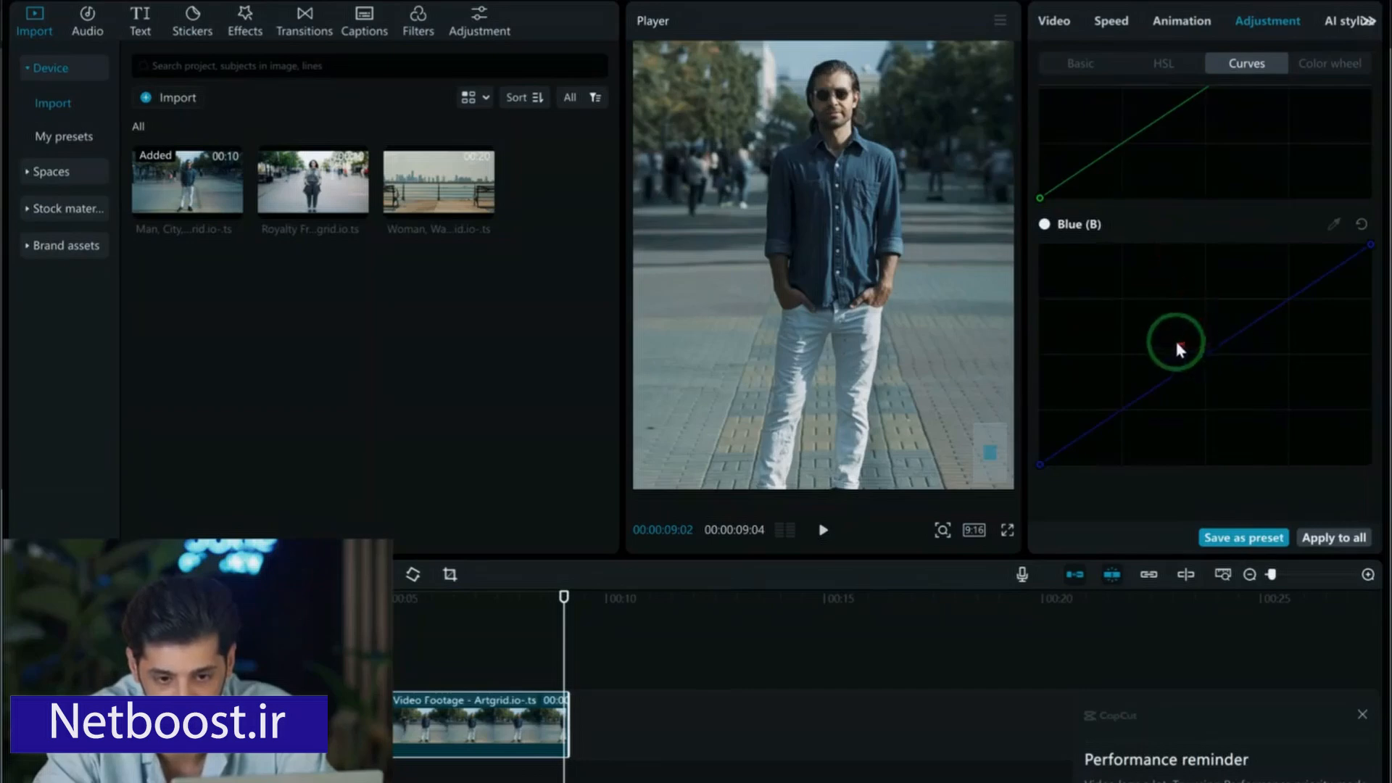
scroll(1174, 341, "up", 8)
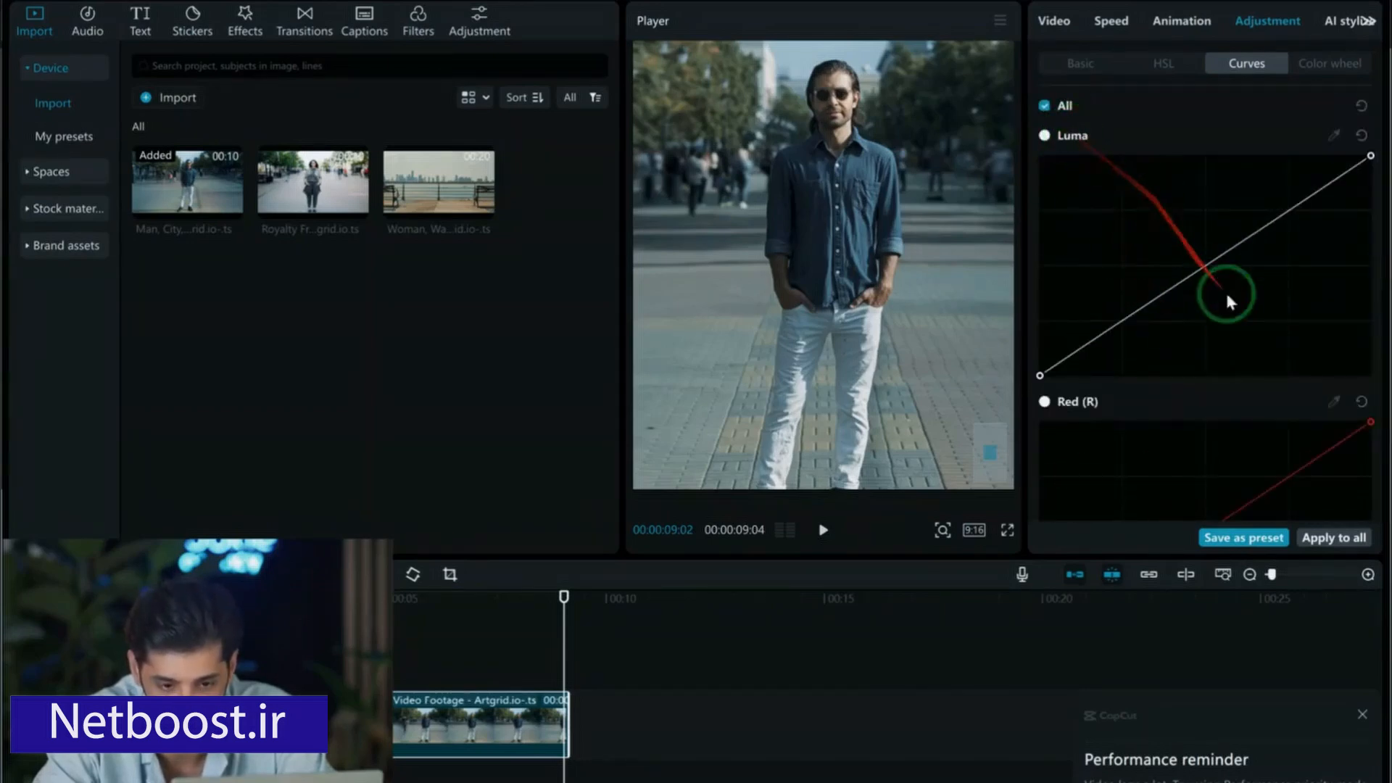
scroll(1225, 289, "down", 5)
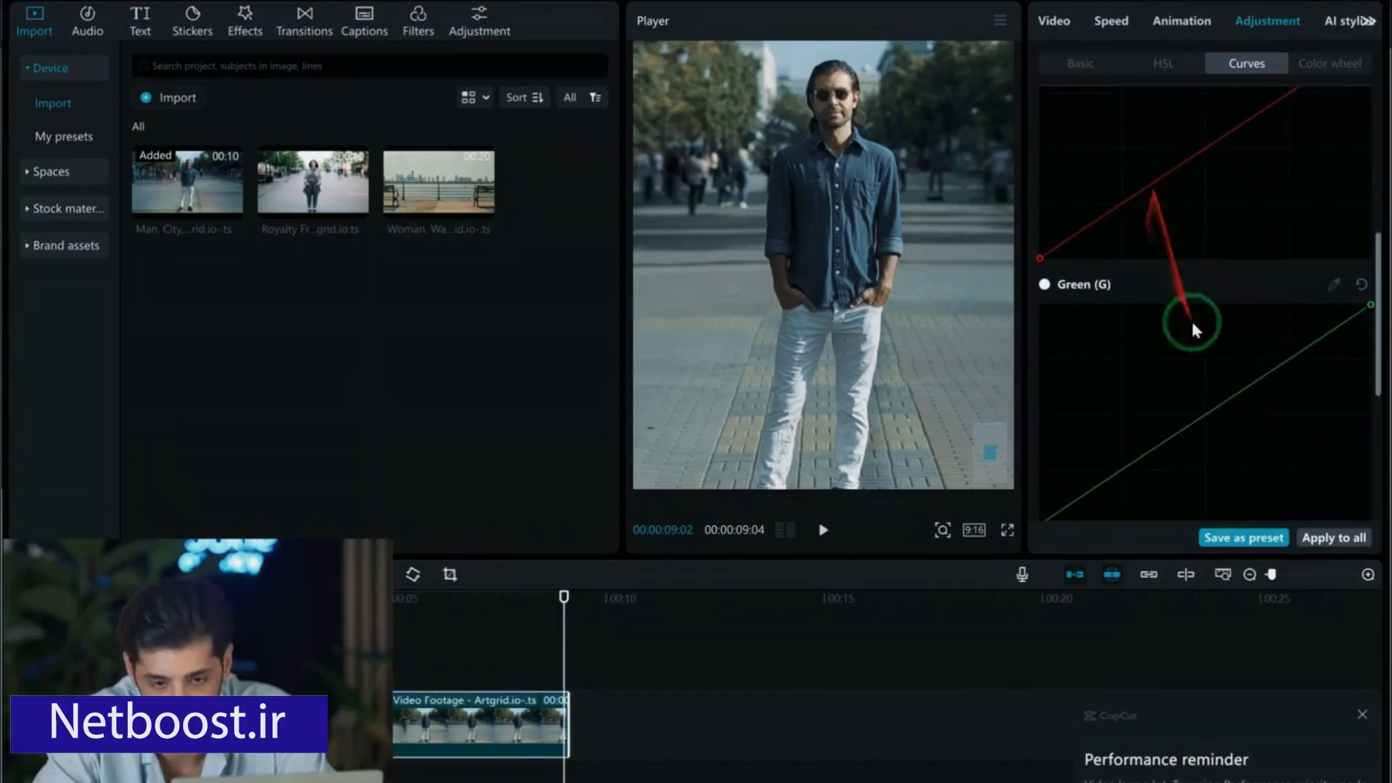
scroll(1193, 340, "up", 4)
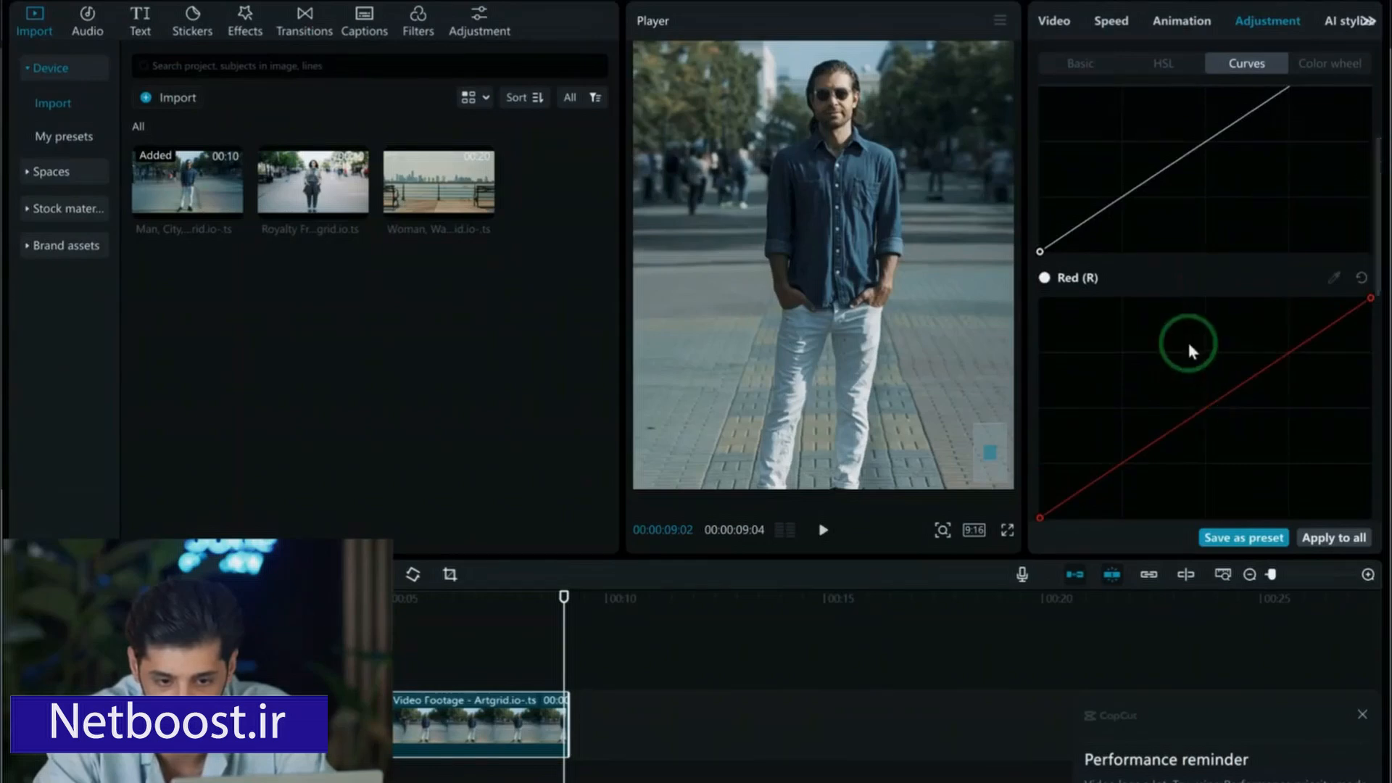
scroll(1186, 339, "down", 5)
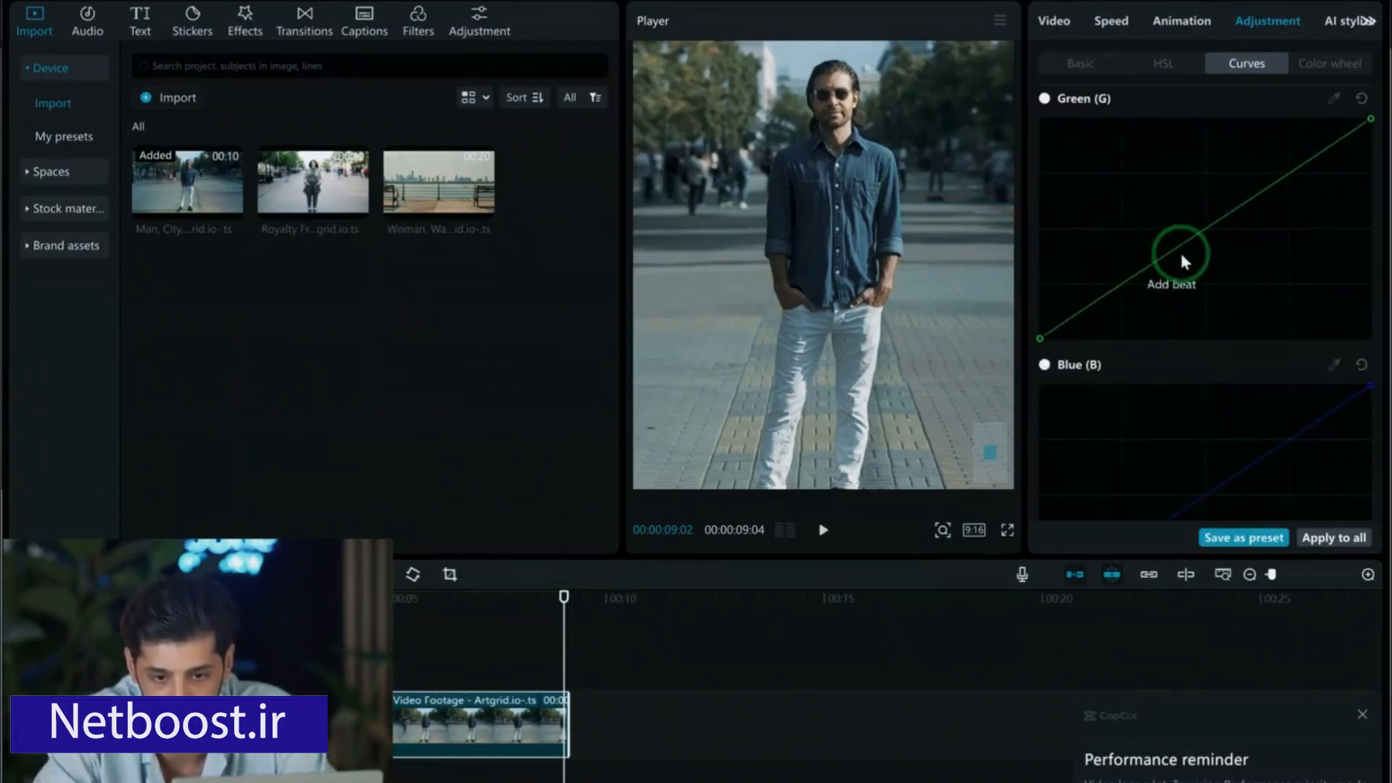
scroll(1226, 181, "up", 5)
left_click(1312, 56)
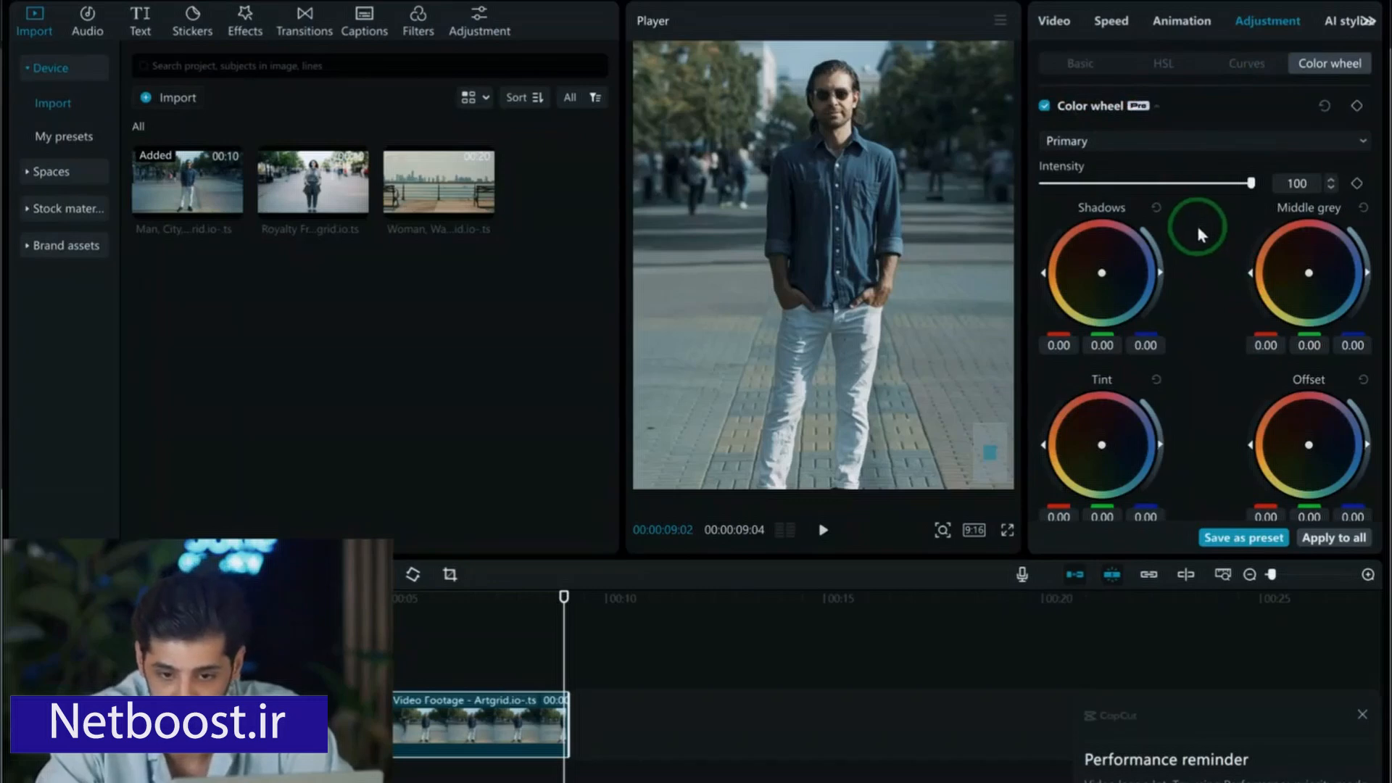
- Enable AI effects in the clip's AI stylize settings, allowing prompt and content storage, and review the effect choices and prompt
left_click(1360, 21)
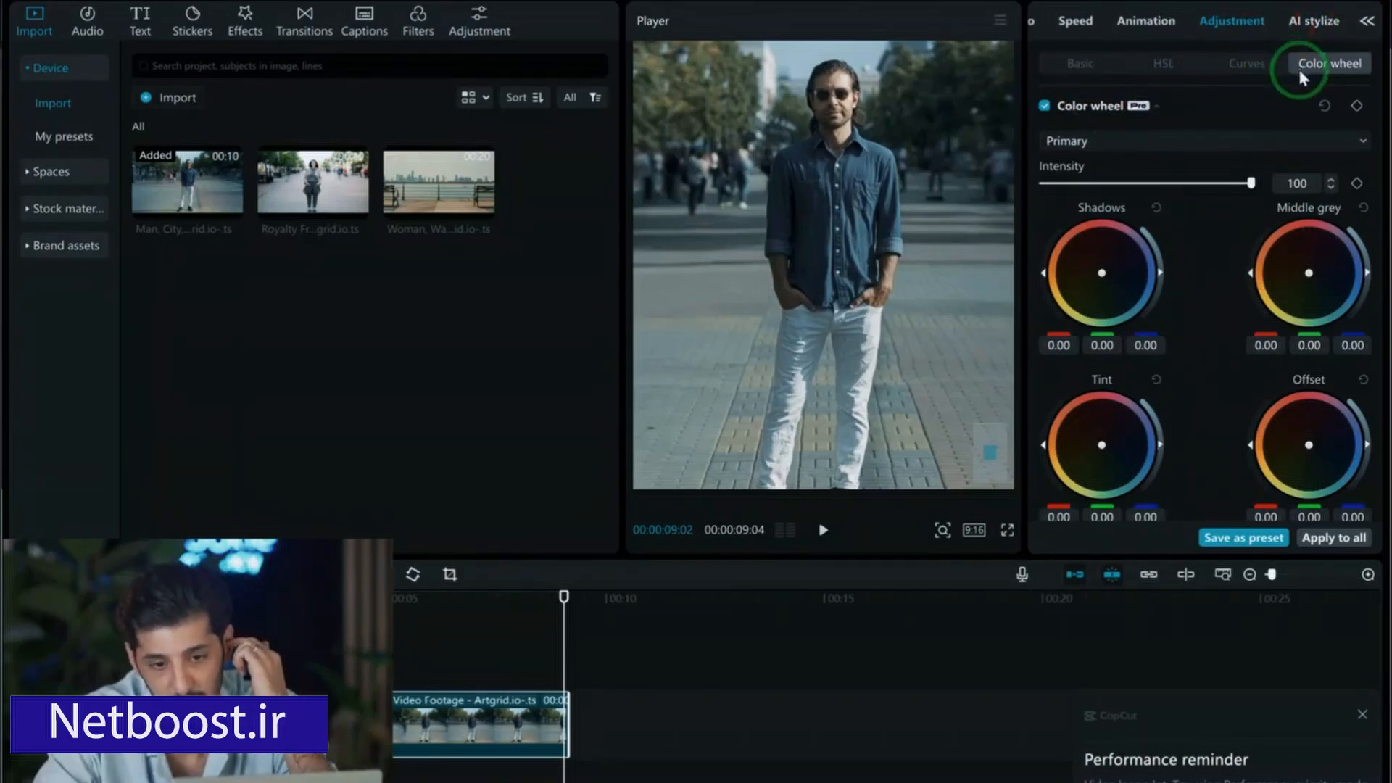
left_click(1309, 21)
left_click(1046, 65)
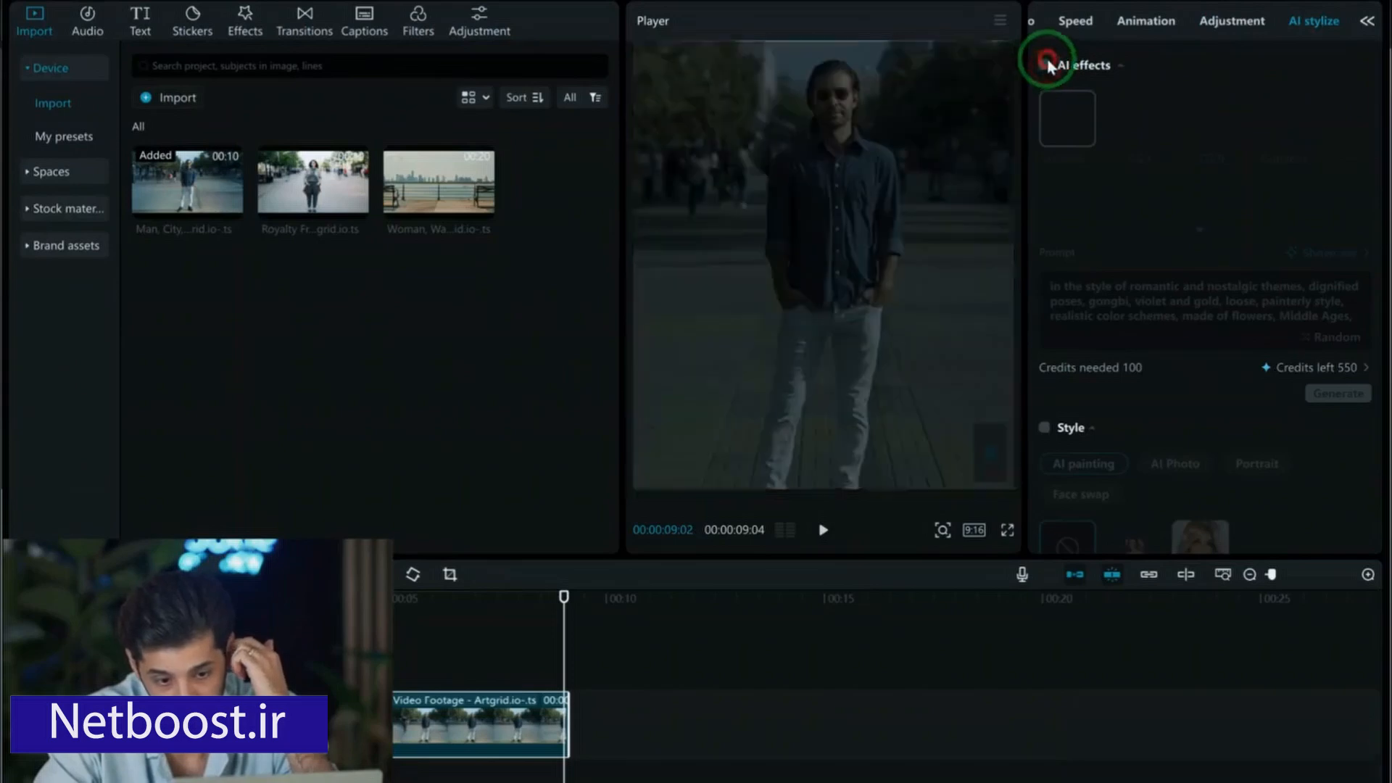
left_click(810, 504)
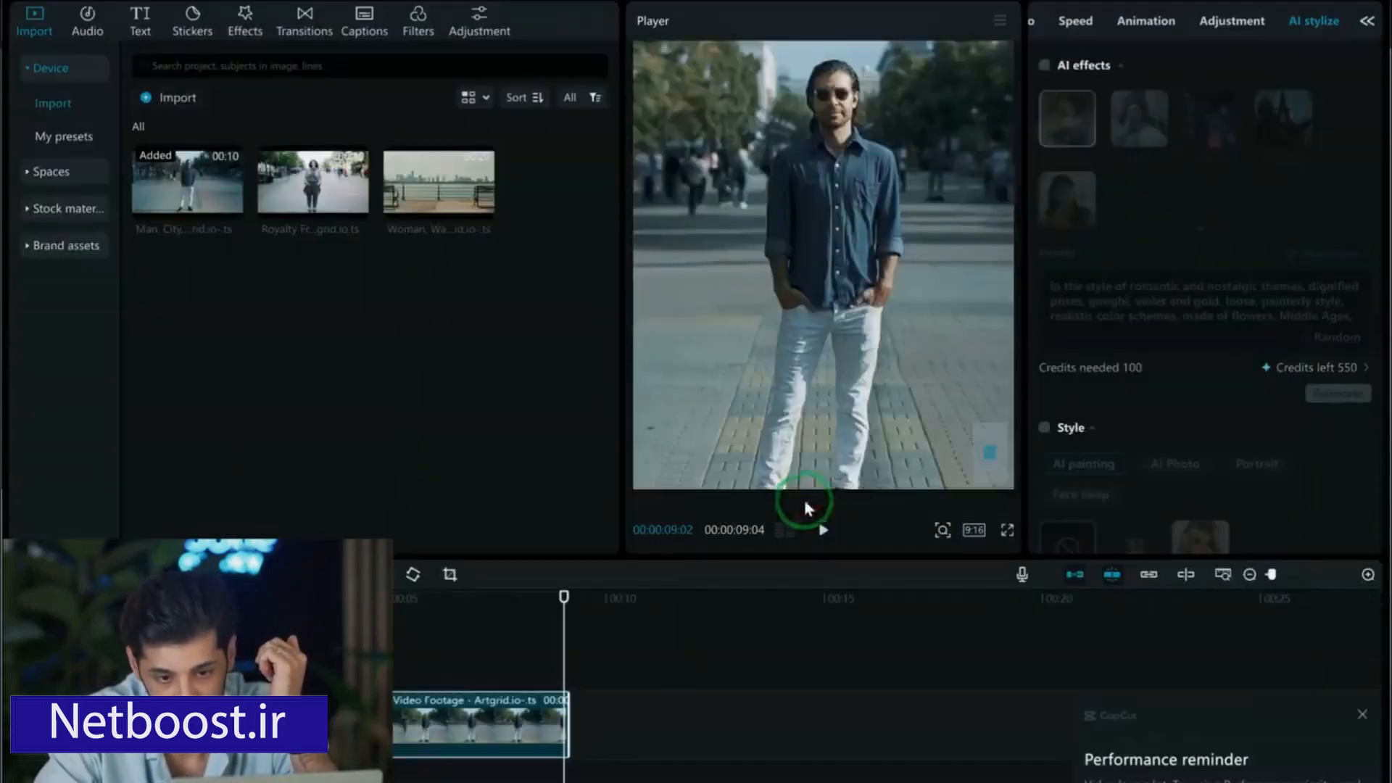
left_click(1045, 64)
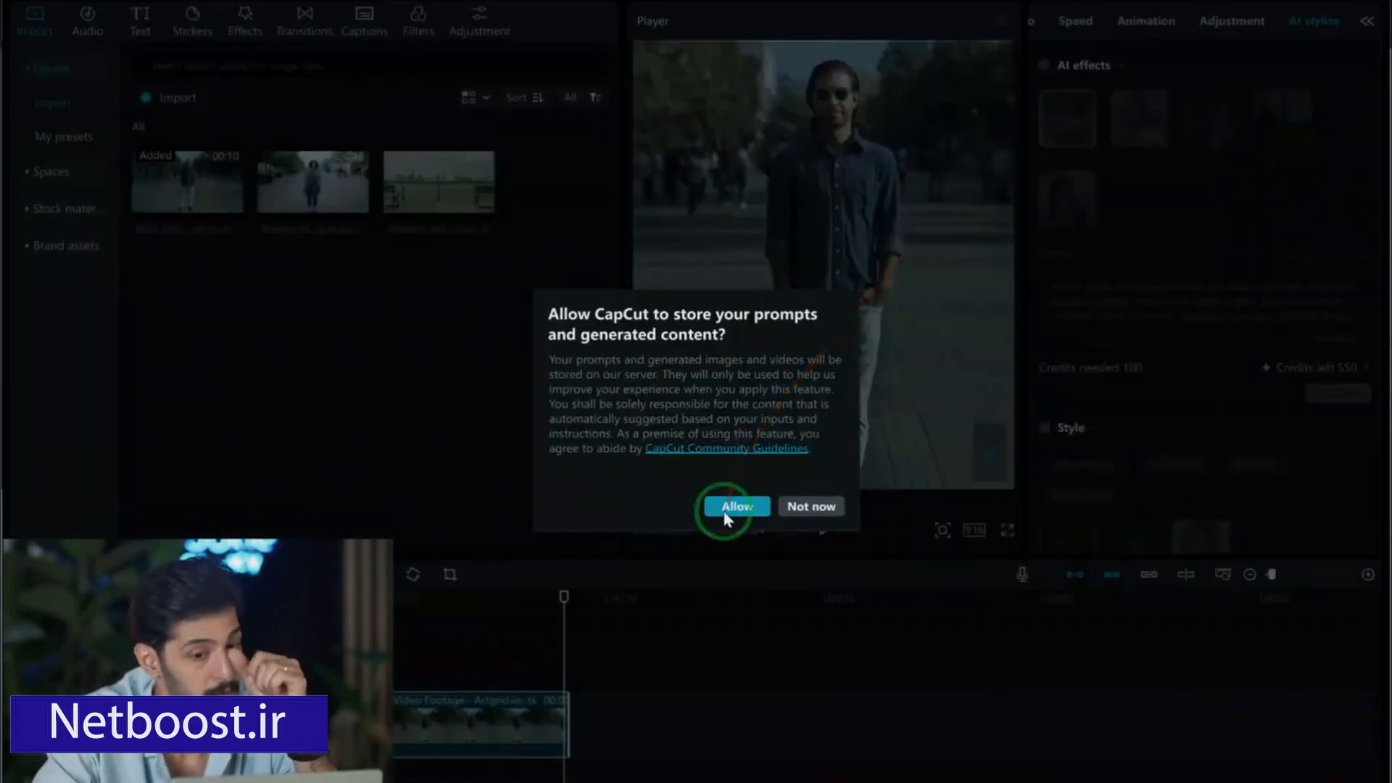
left_click(729, 509)
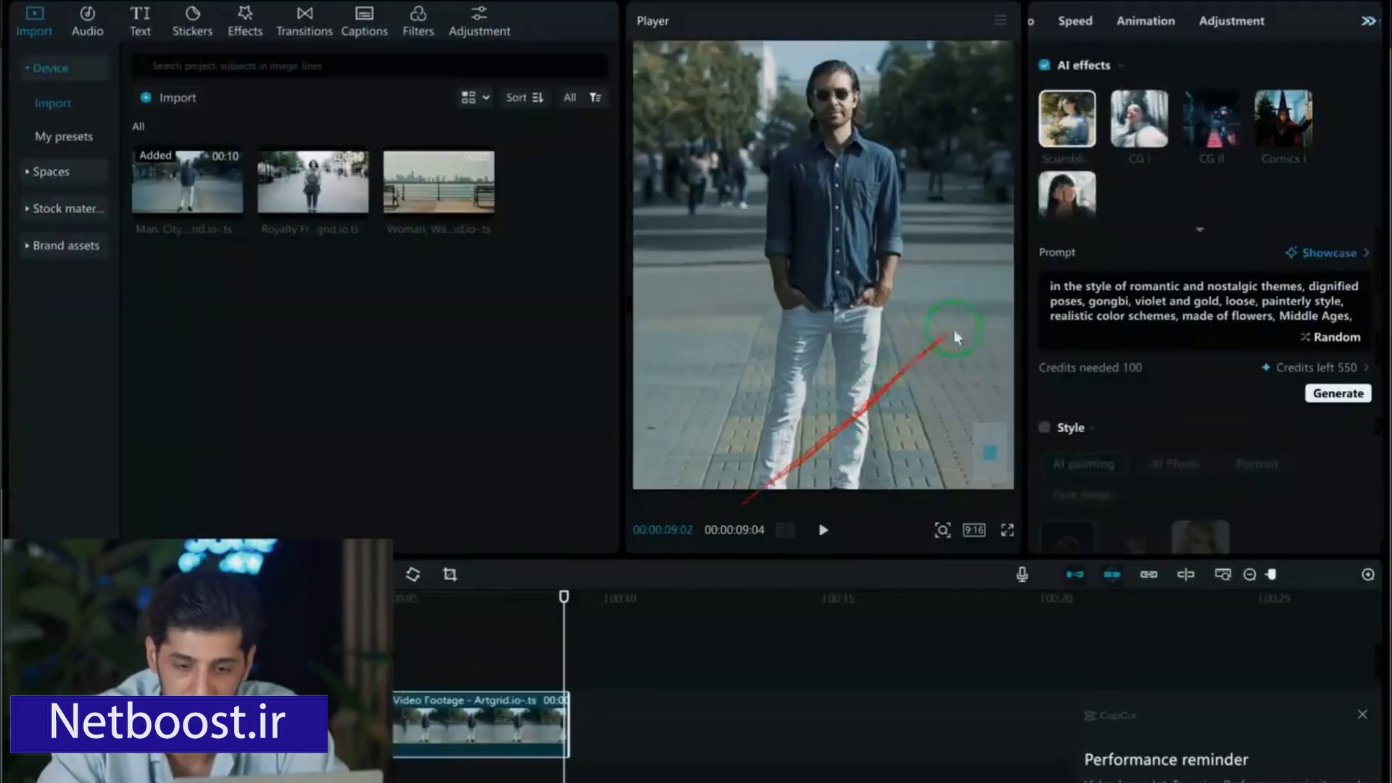
scroll(1207, 310, "down", 1)
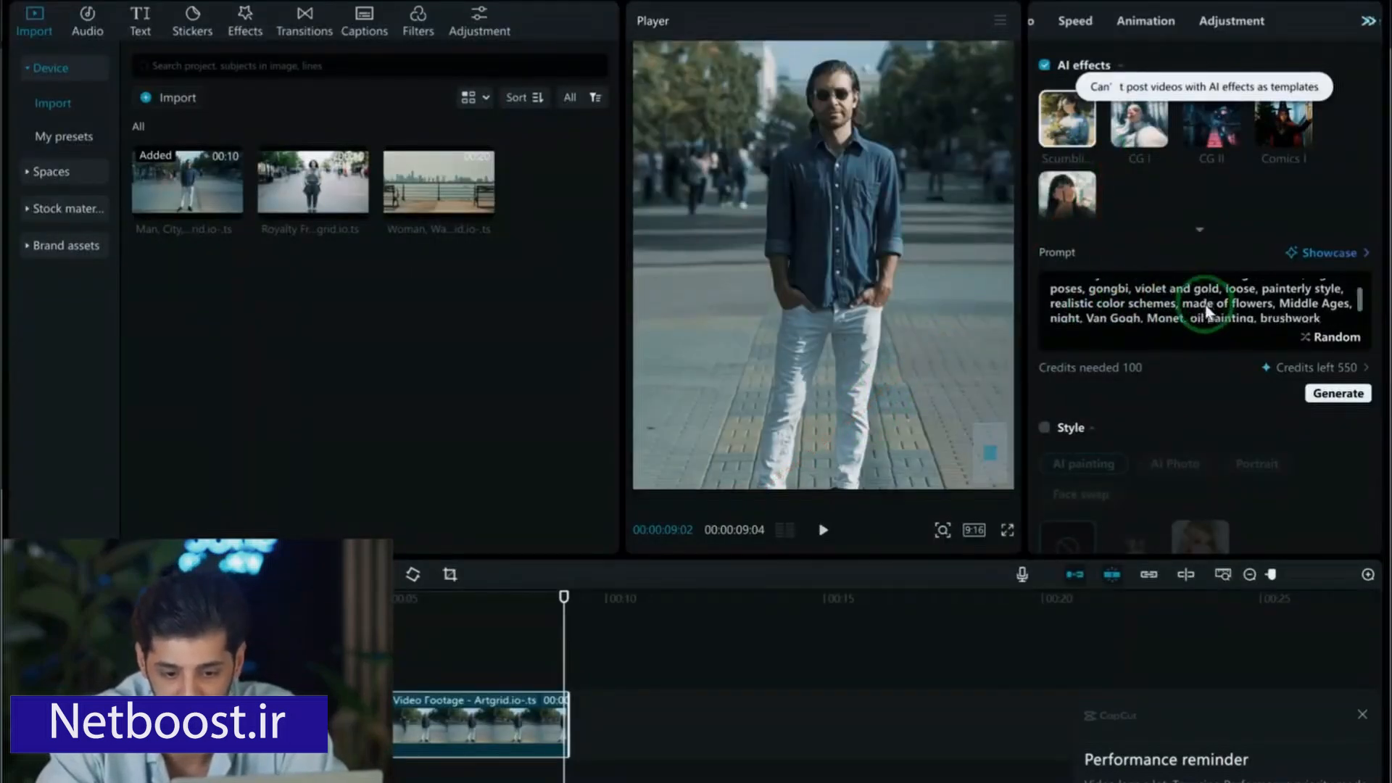
scroll(1207, 311, "down", 3)
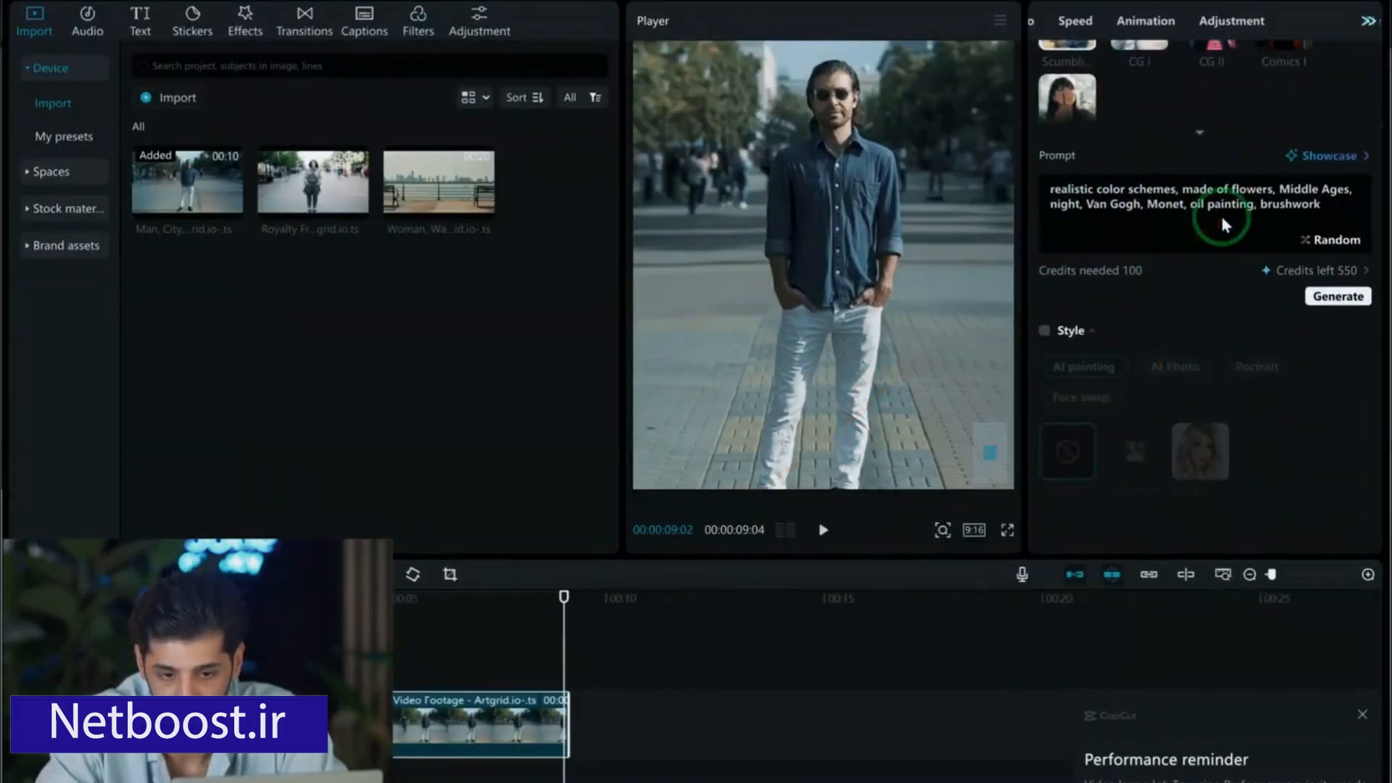
scroll(1221, 213, "up", 4)
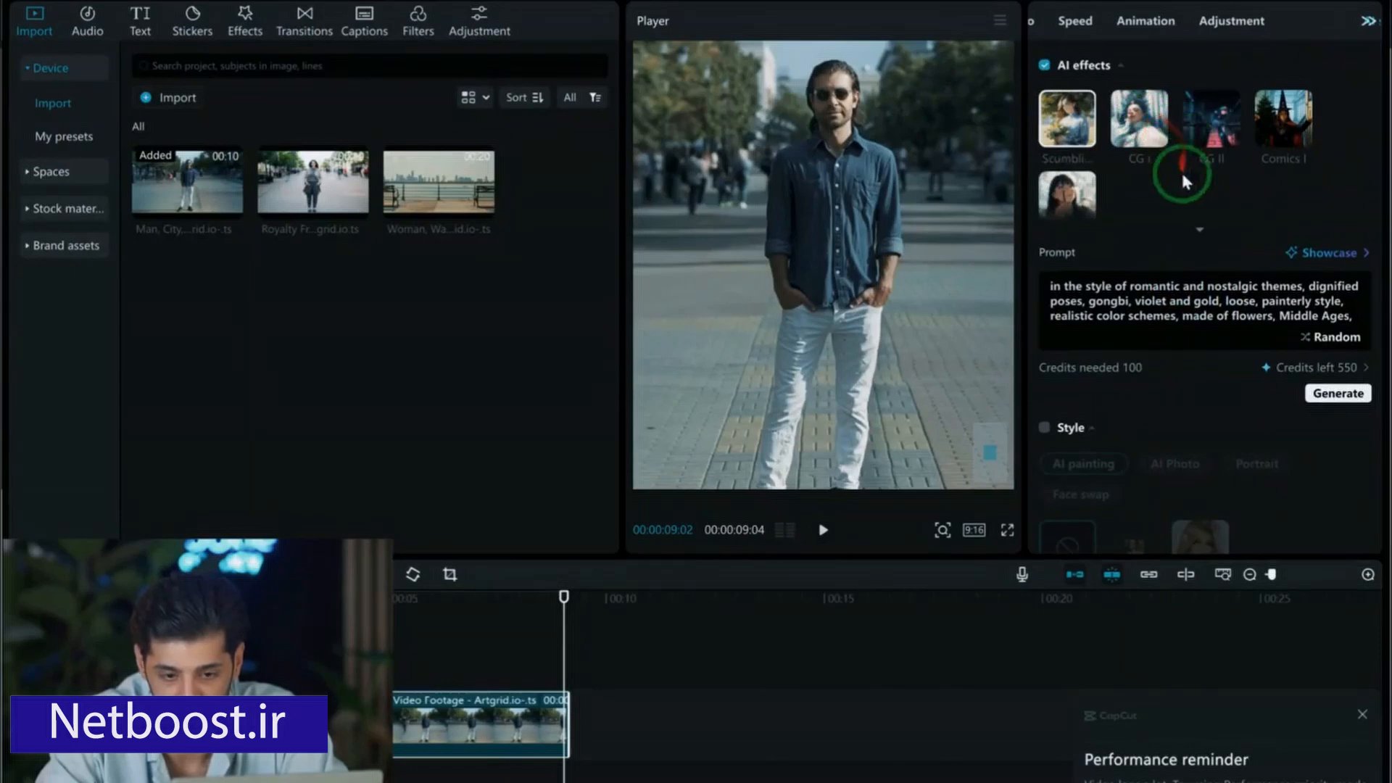
- Try replacing the AI effect with Style, check the AI Photo and Face swap options, and disable Style
scroll(1167, 309, "down", 3)
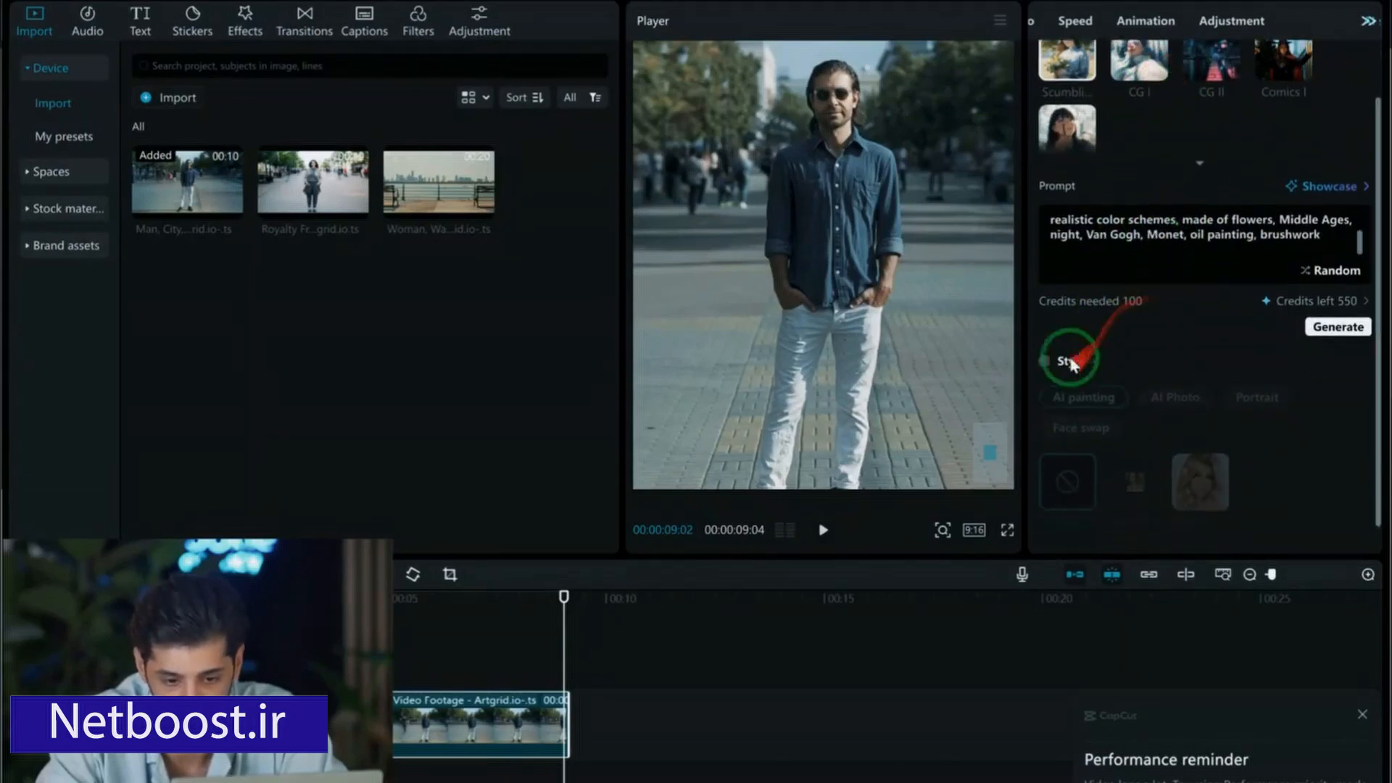
left_click(1044, 361)
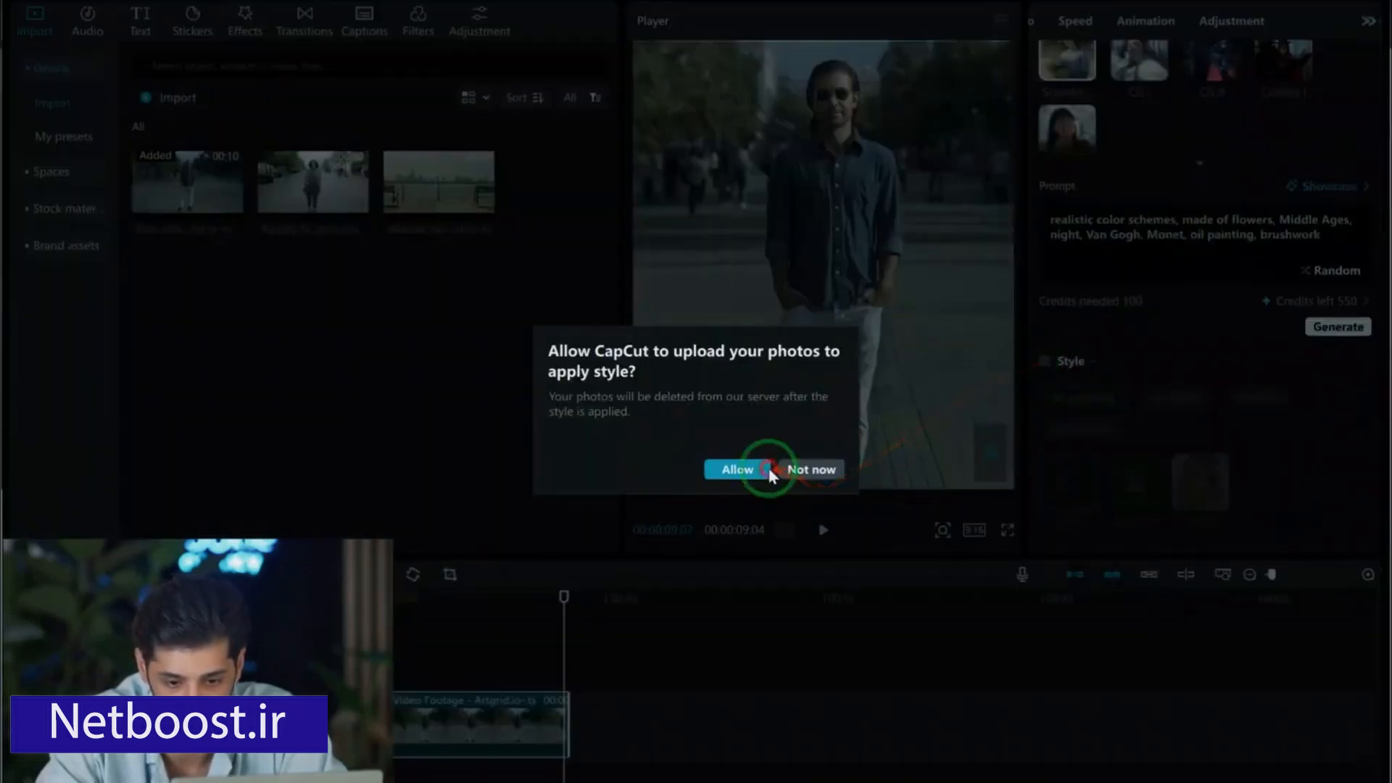
left_click(808, 467)
left_click(1177, 417)
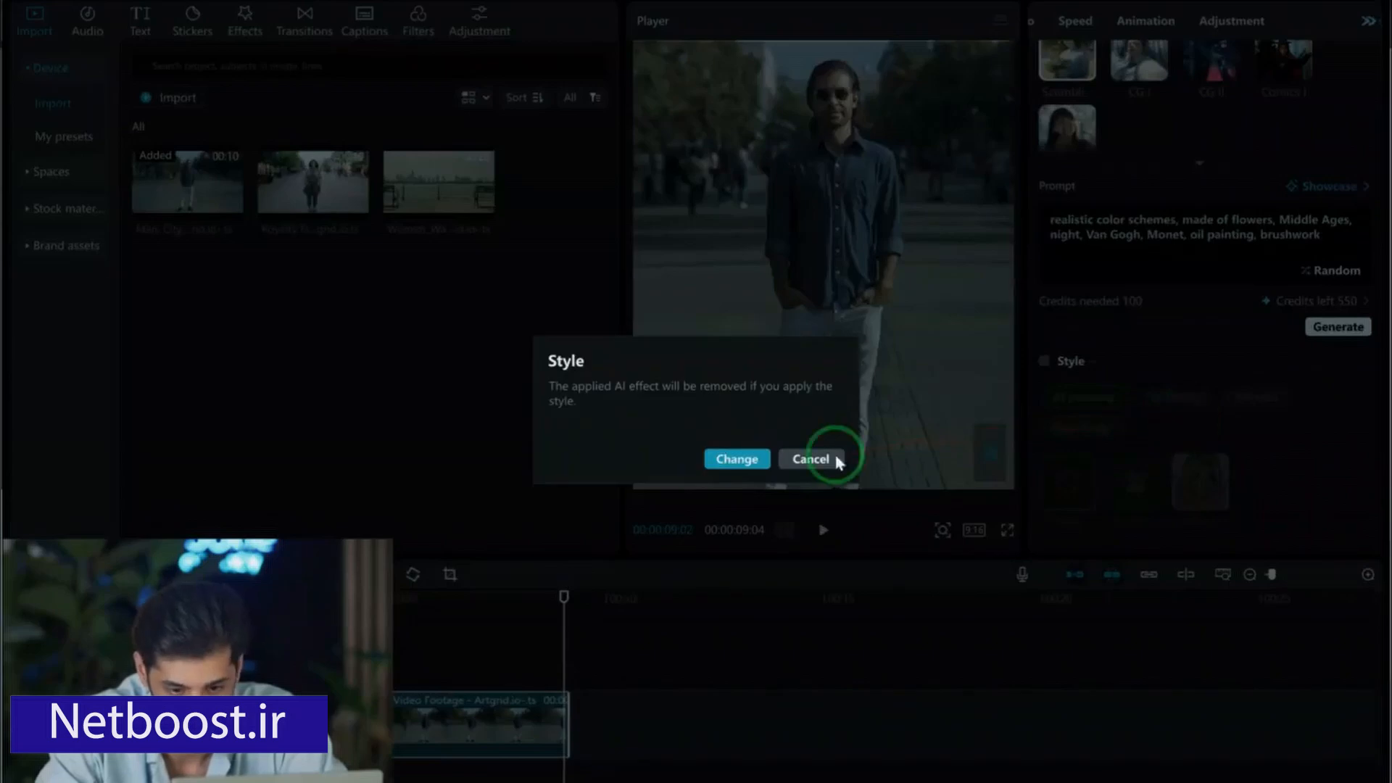
left_click(737, 459)
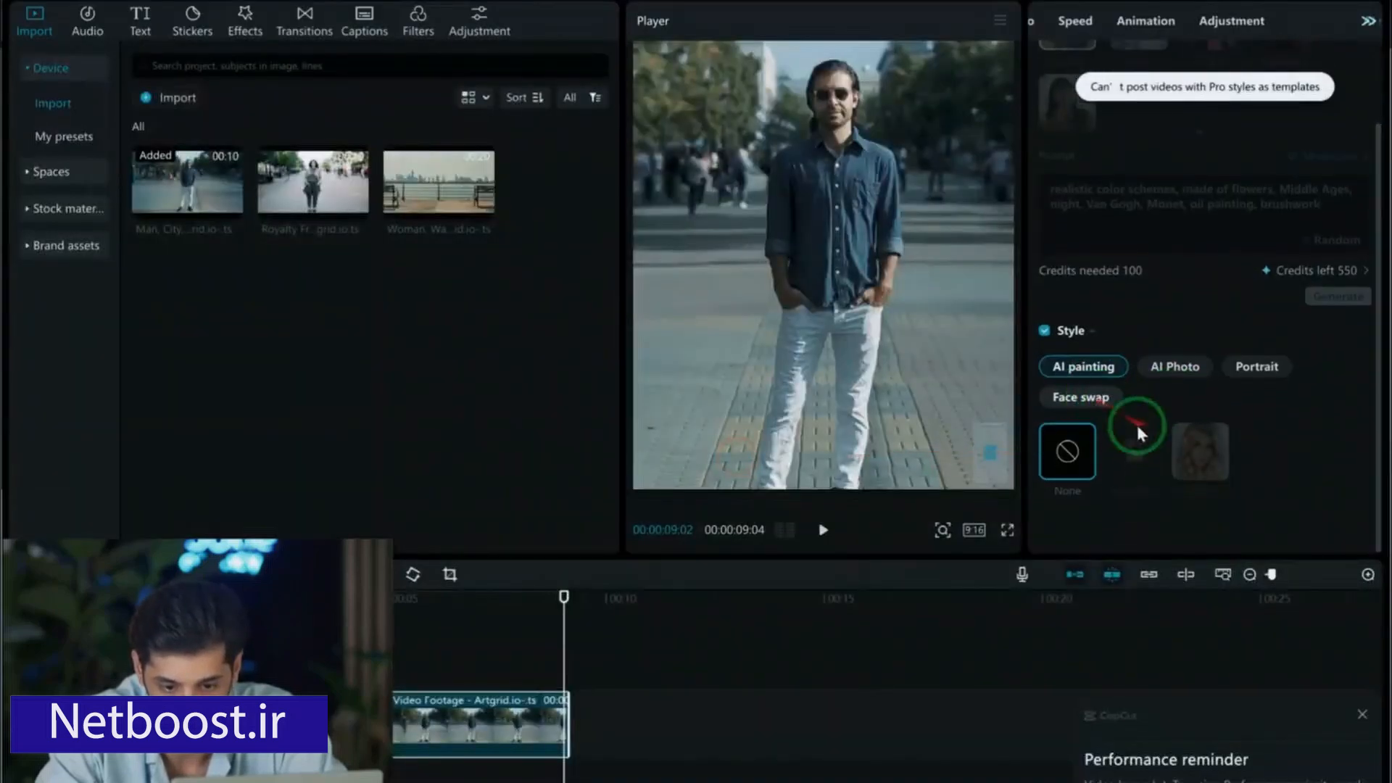
left_click(1175, 370)
left_click(1081, 400)
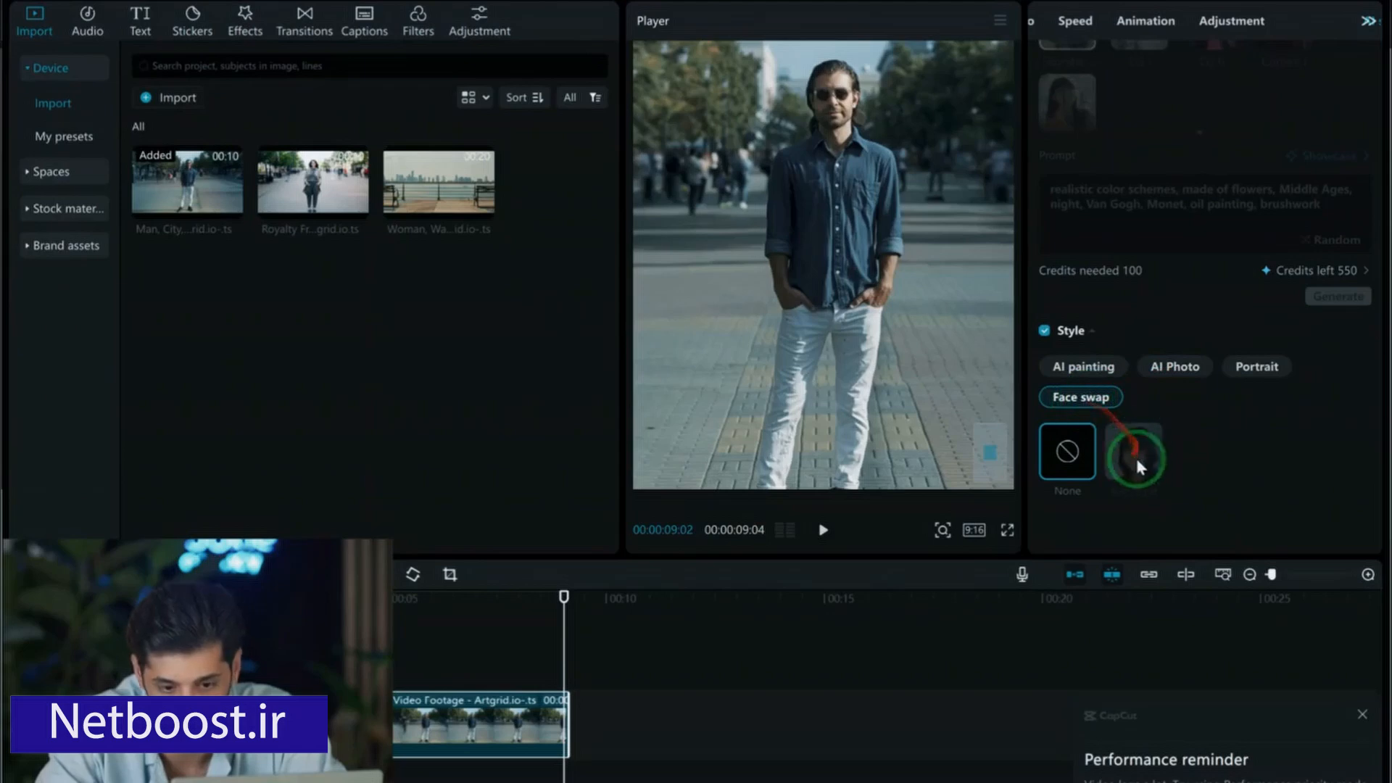
left_click(1129, 449)
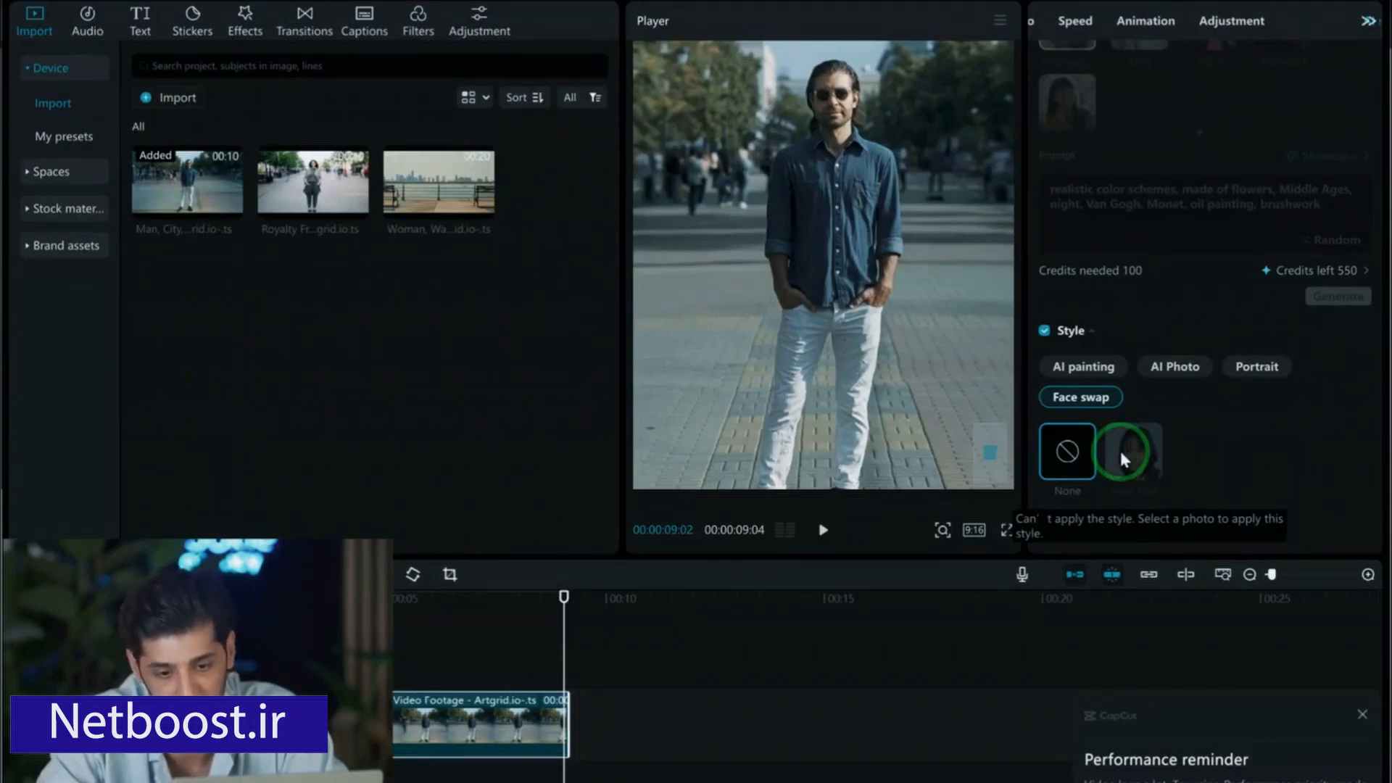
scroll(1200, 332, "up", 2)
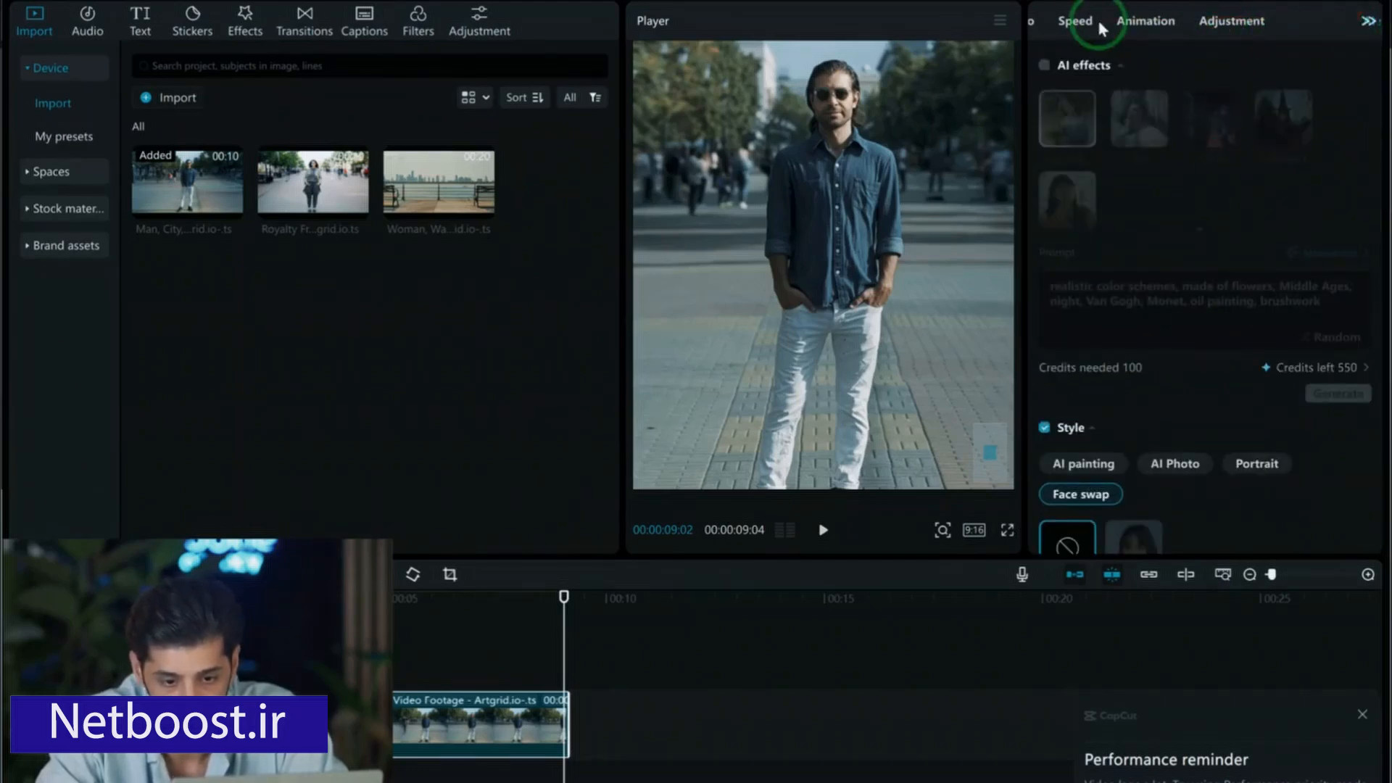
left_click(1045, 428)
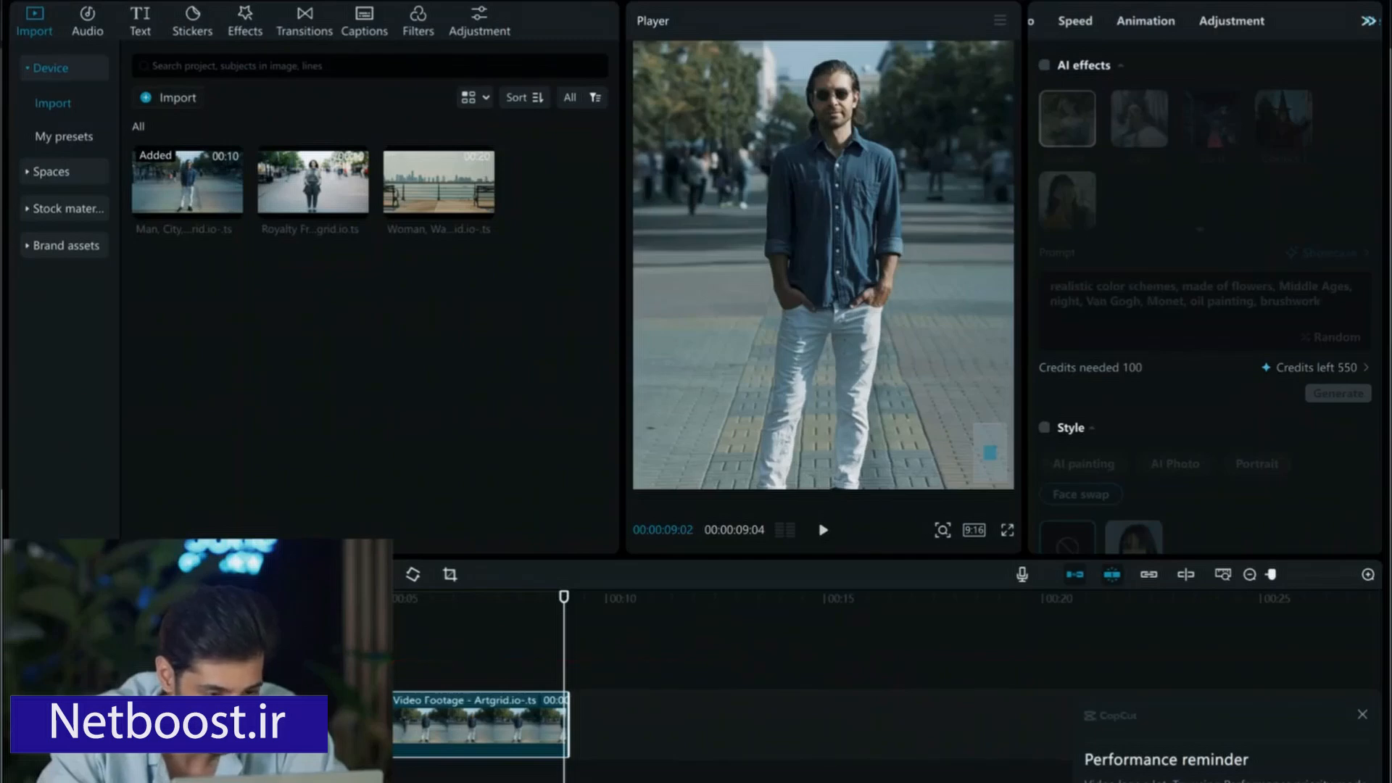
- Return the playhead to the start and append the two remaining imported videos after the street clip on the timeline
left_click(172, 656)
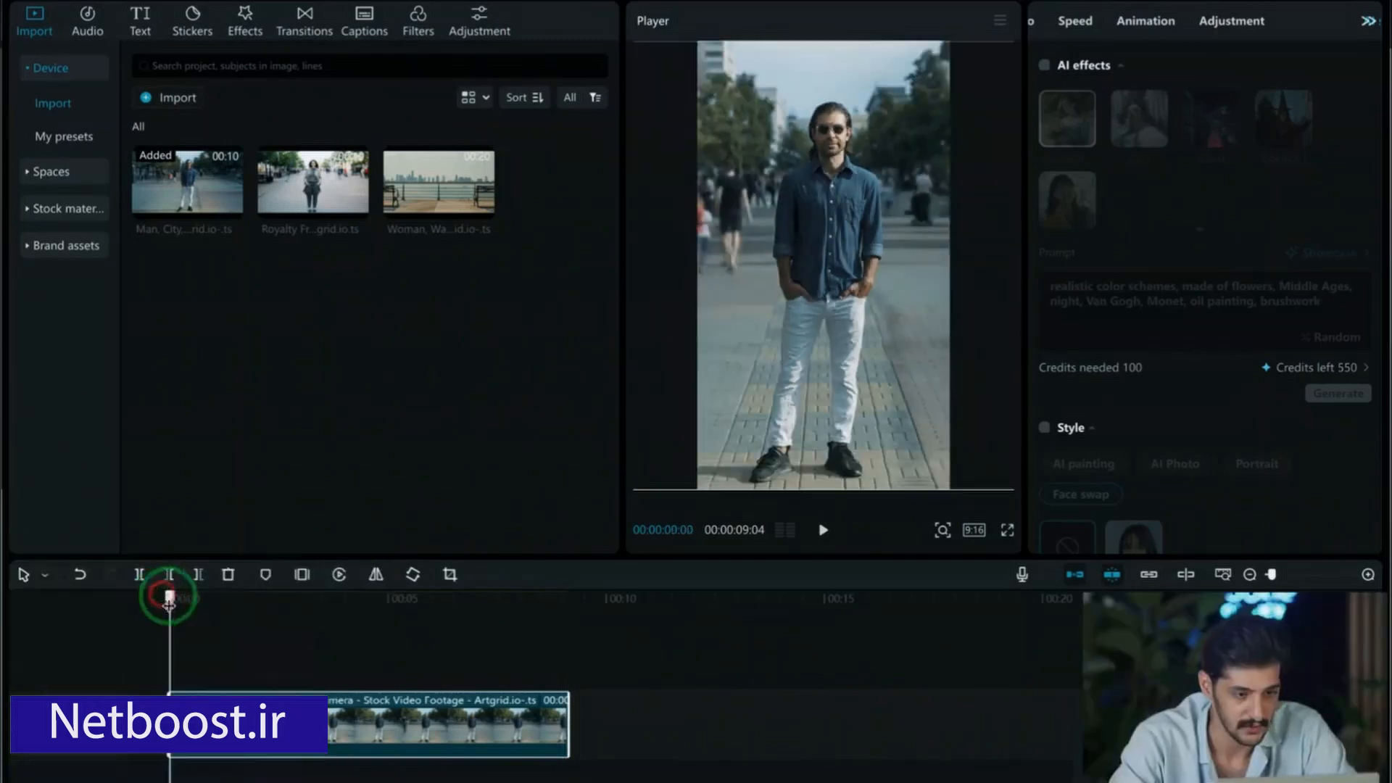
left_click(297, 190)
left_click_drag(297, 190, 575, 733)
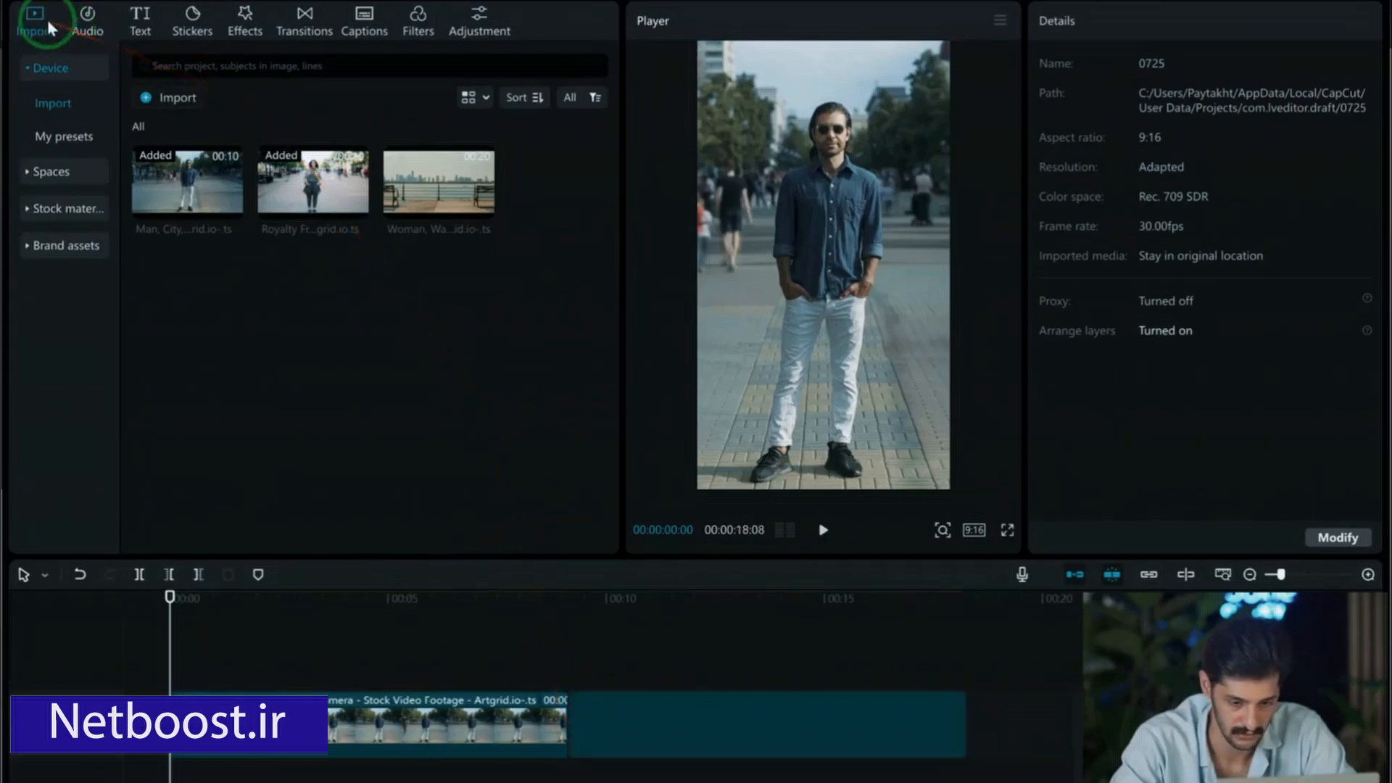
left_click_drag(428, 185, 976, 724)
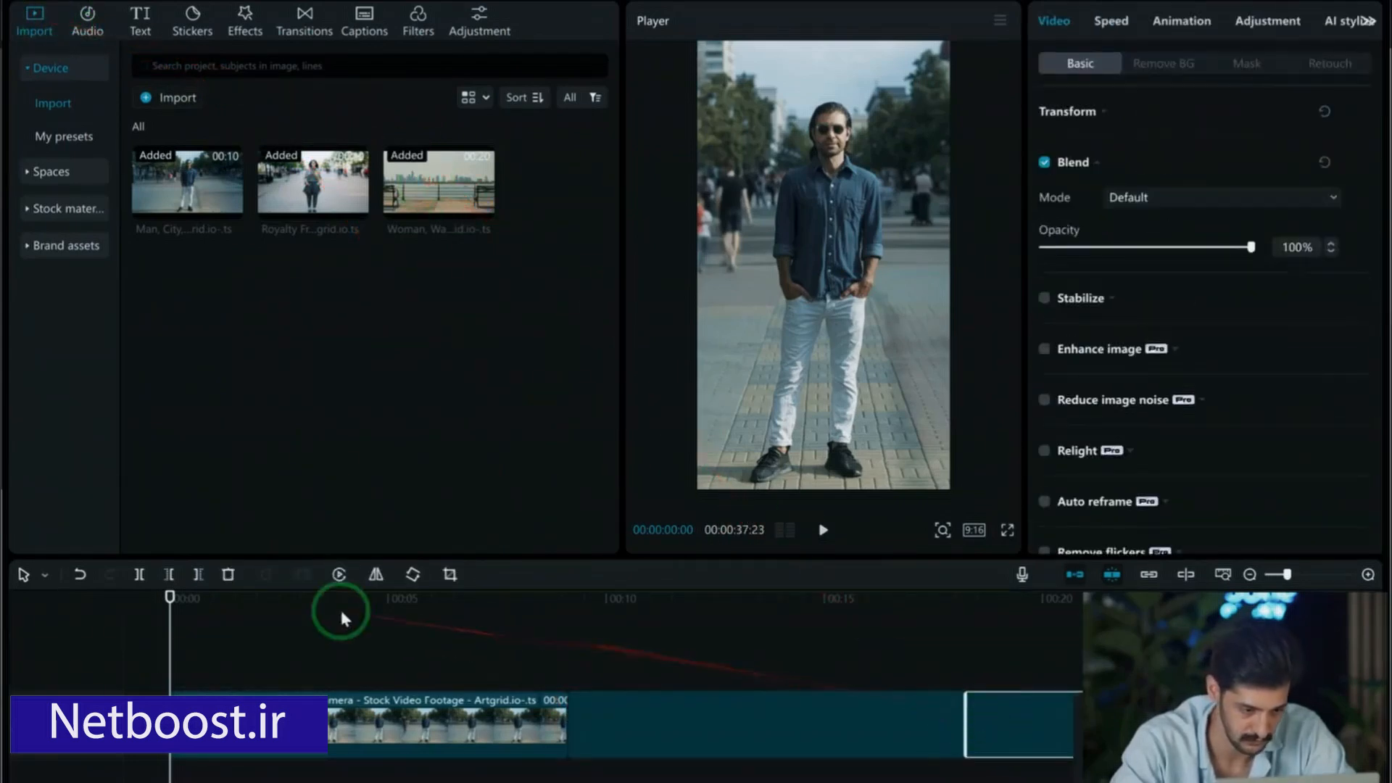
- Add the Vlog track UNSTOPPABLE EVENING beneath the video clips from the start of the timeline and select it
left_click(97, 18)
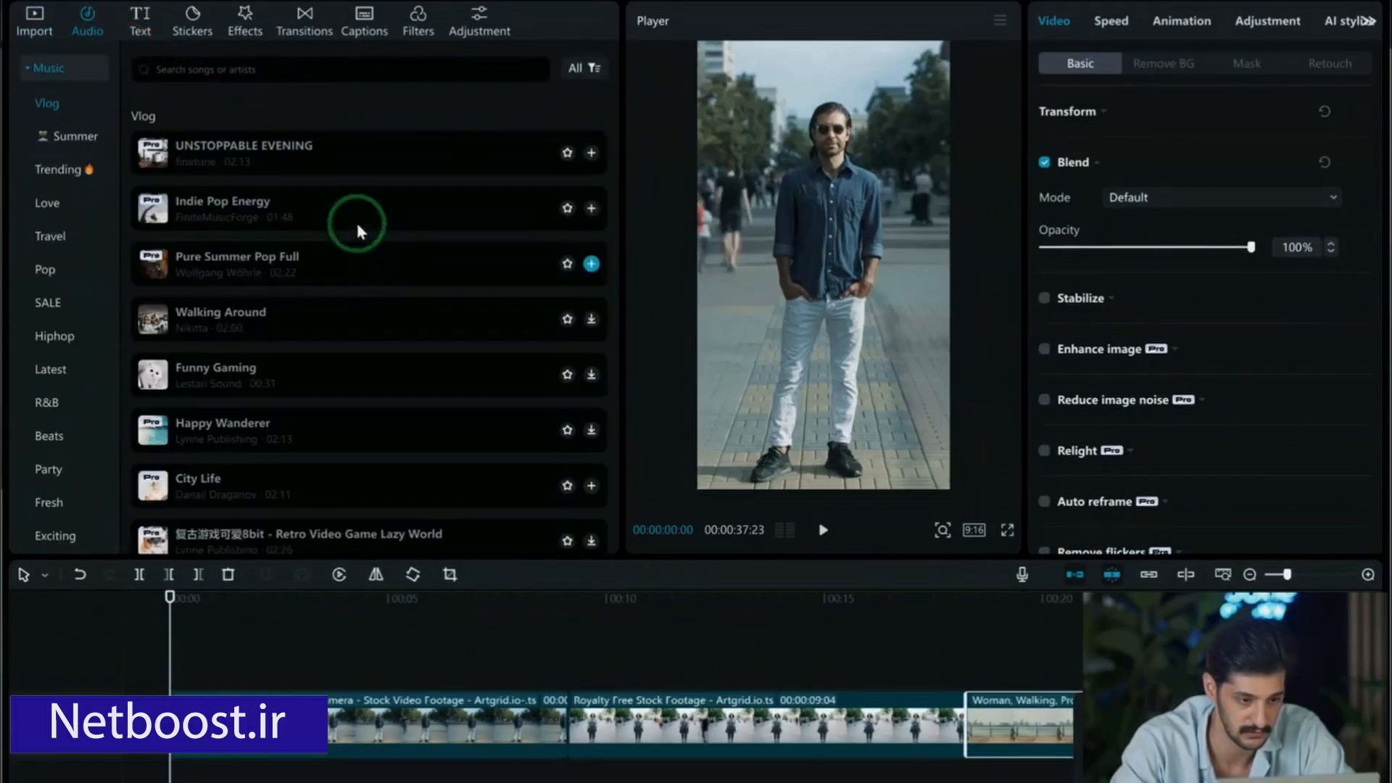
left_click_drag(267, 148, 165, 773)
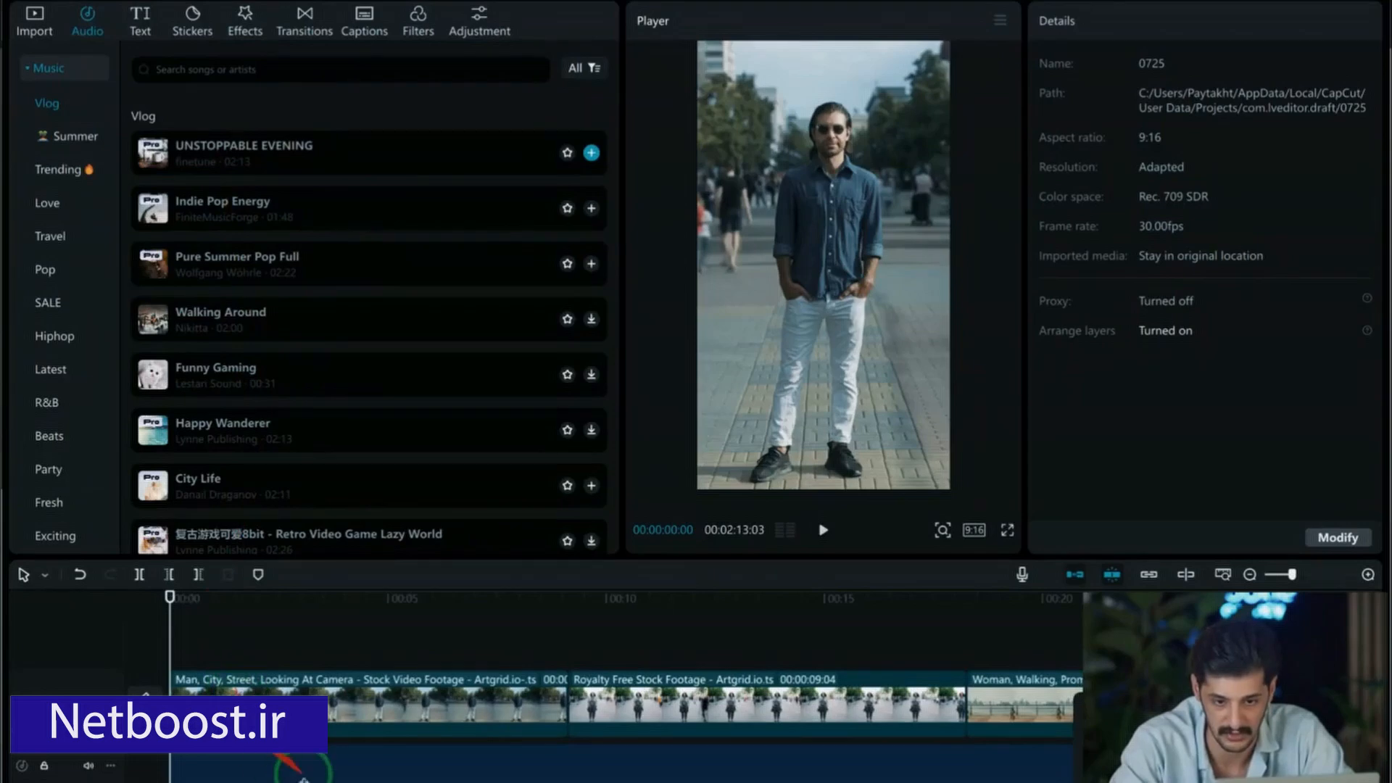
left_click(302, 763)
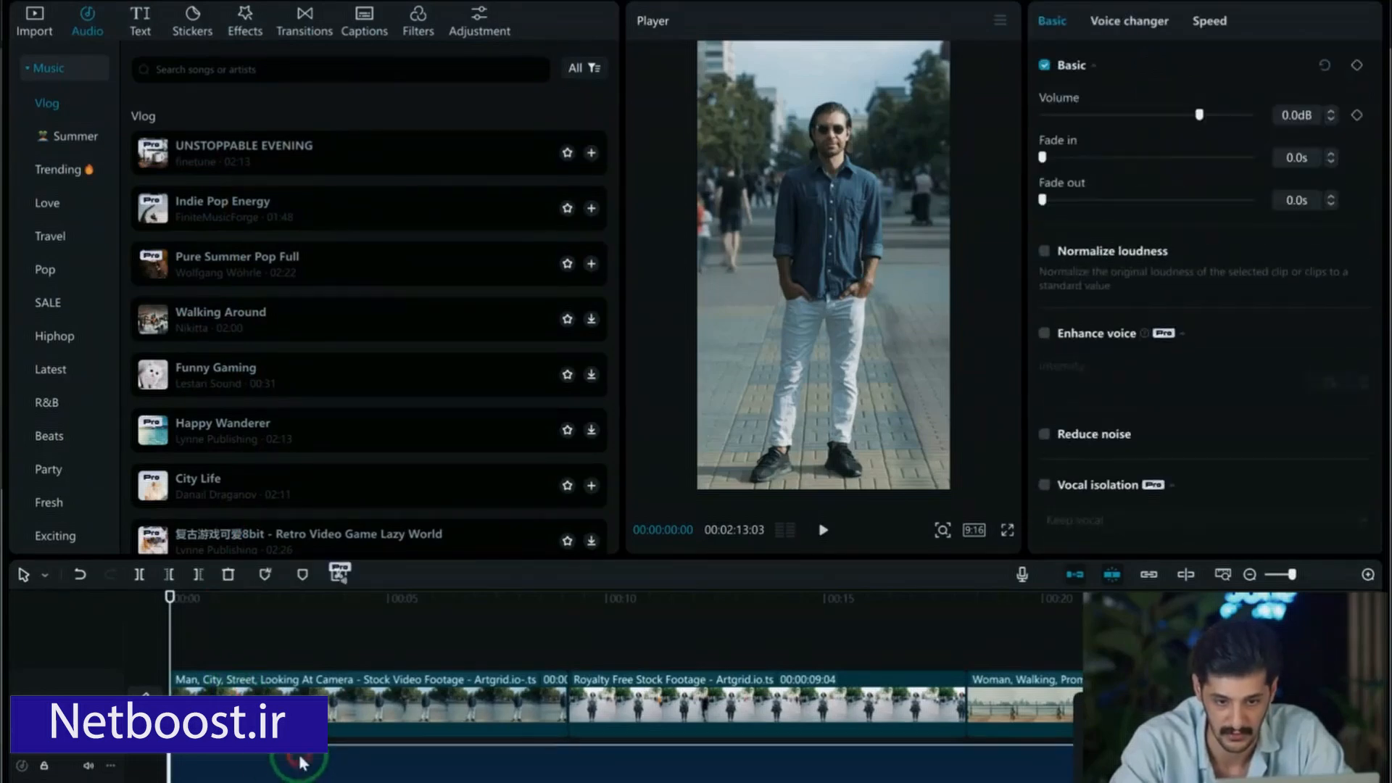
mouse_move(1198, 116)
left_mouse_down()
mouse_move(1160, 112)
mouse_move(1198, 116)
left_mouse_up()
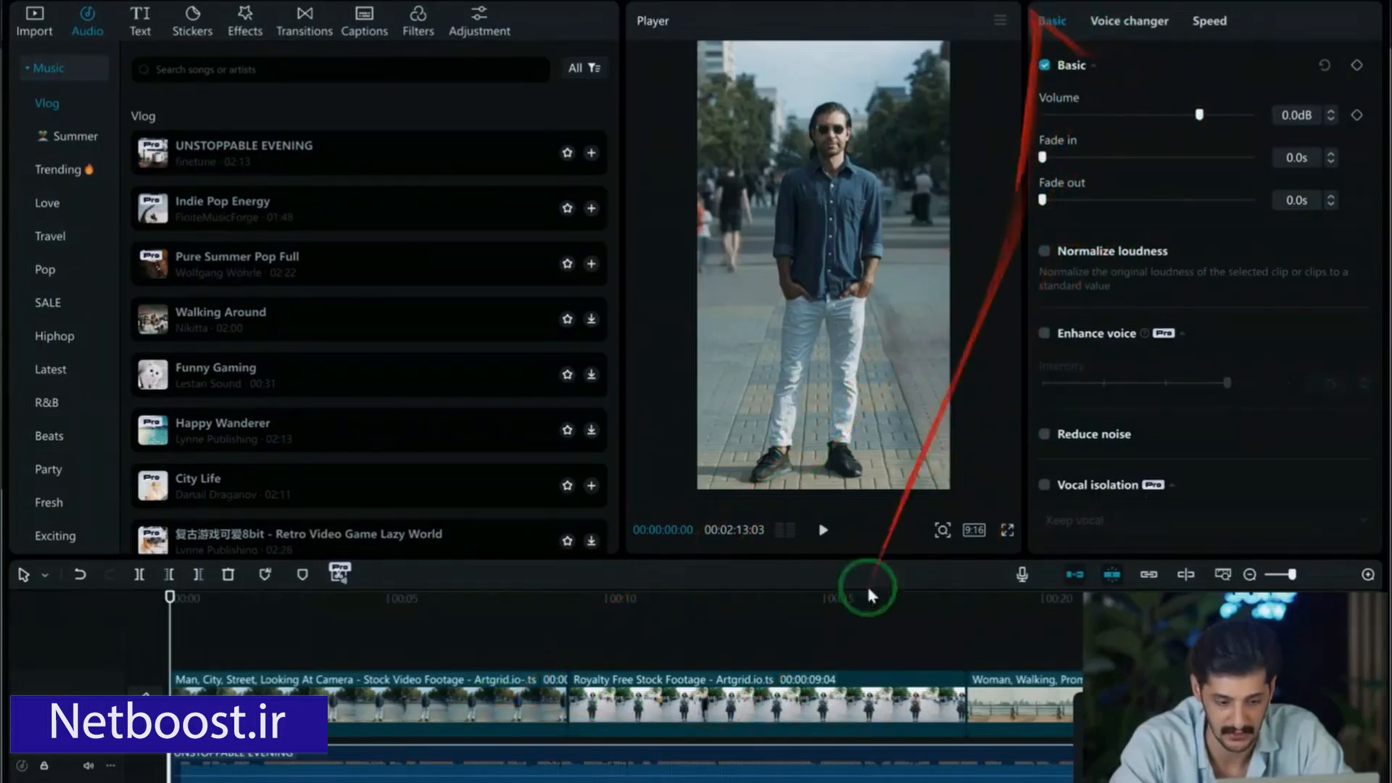
- Try a fade-in of 1.4 s on the music track and play the beginning
left_click(506, 694)
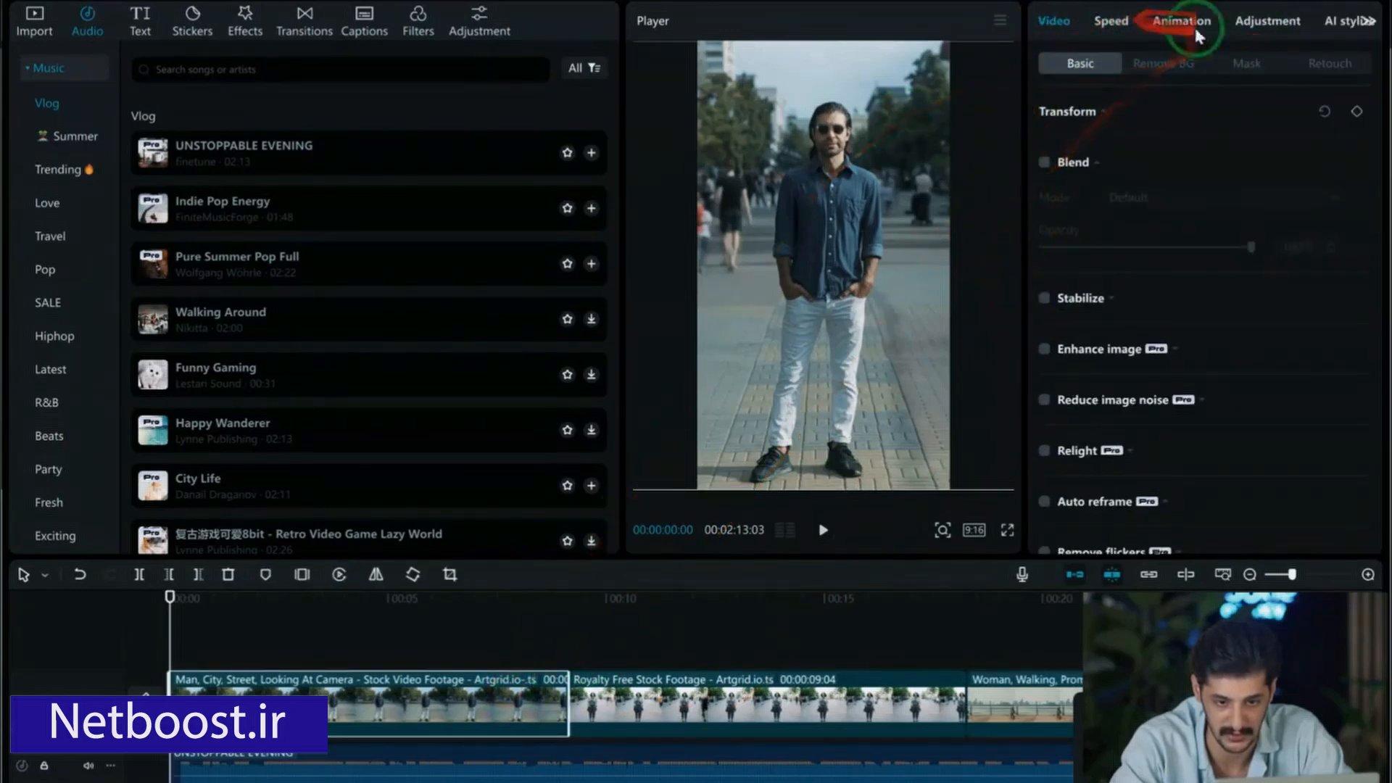
left_click(575, 762)
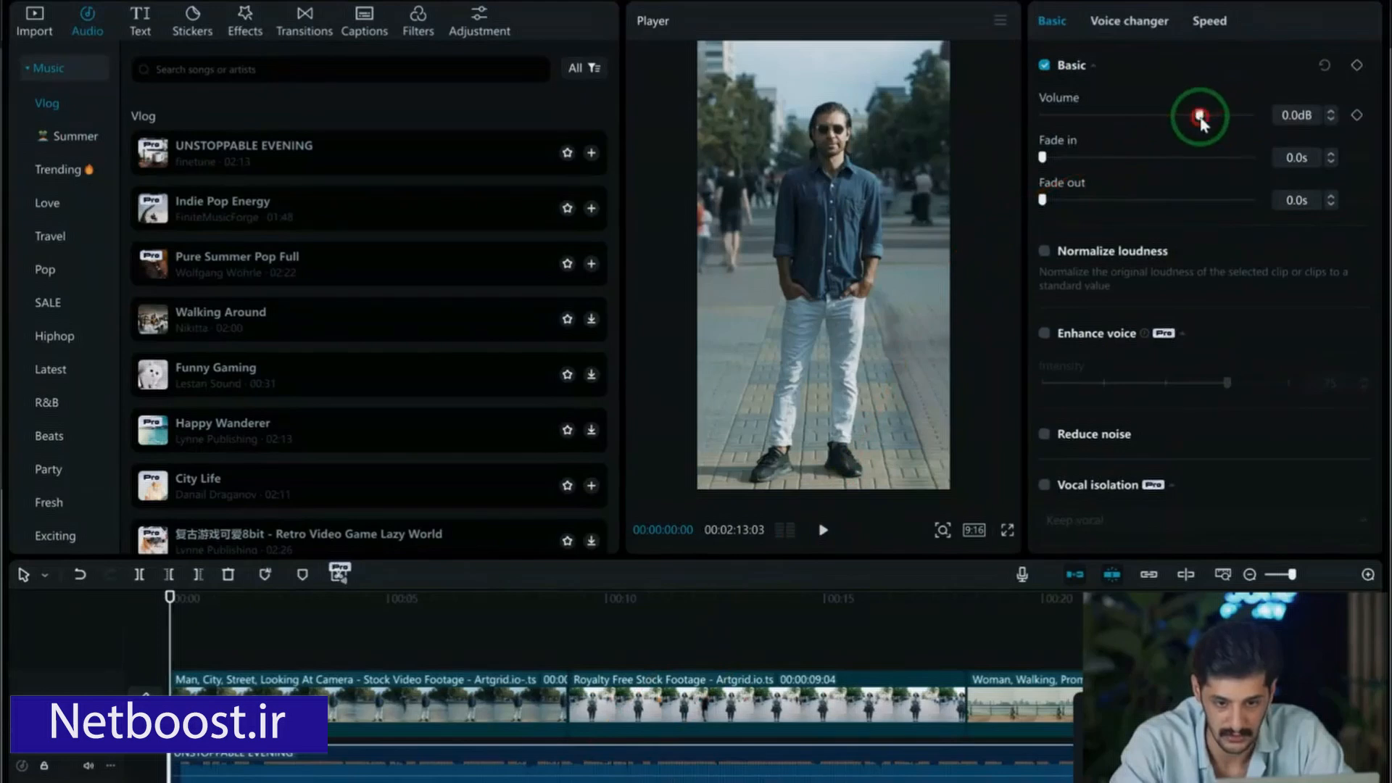
mouse_move(1200, 117)
left_mouse_down()
mouse_move(1168, 115)
mouse_move(1200, 114)
left_mouse_up()
left_click_drag(1042, 158, 1073, 158)
left_click(823, 530)
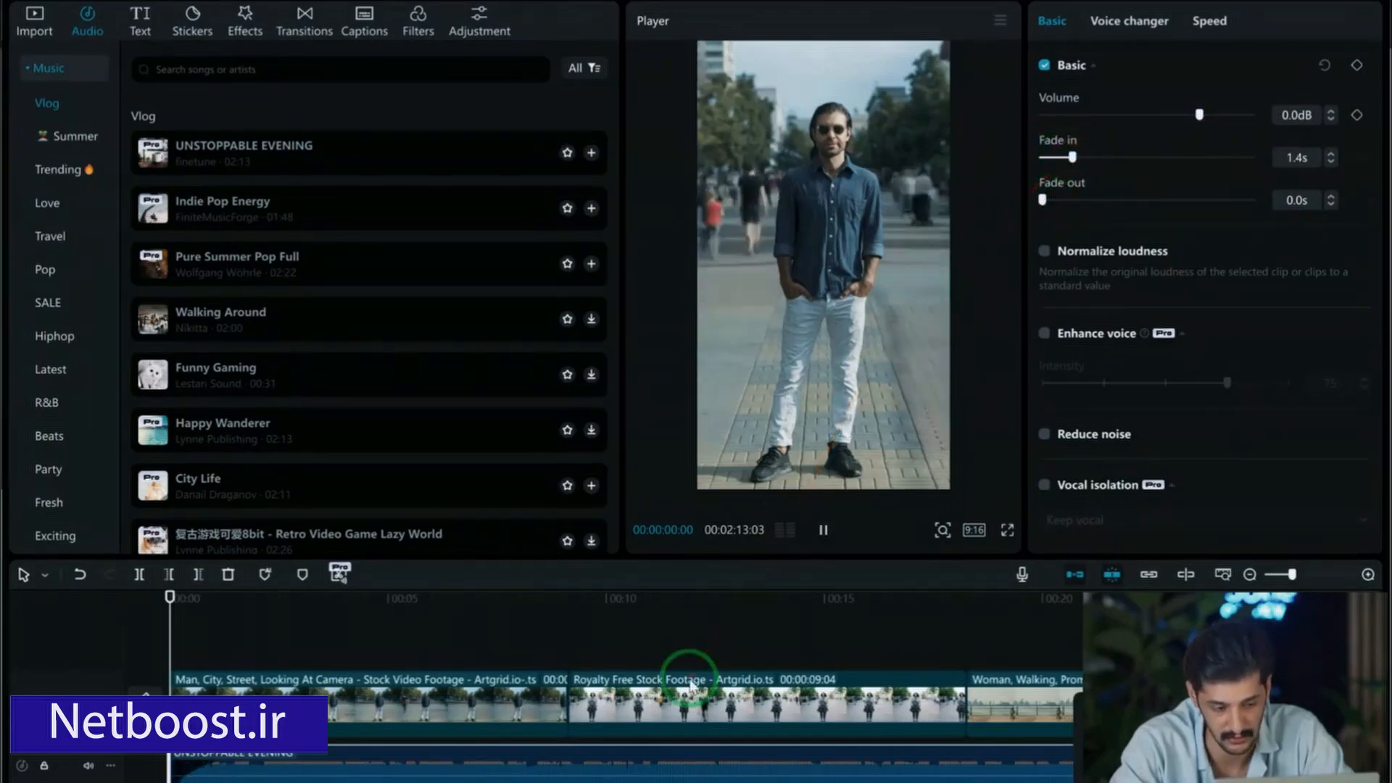
key("space")
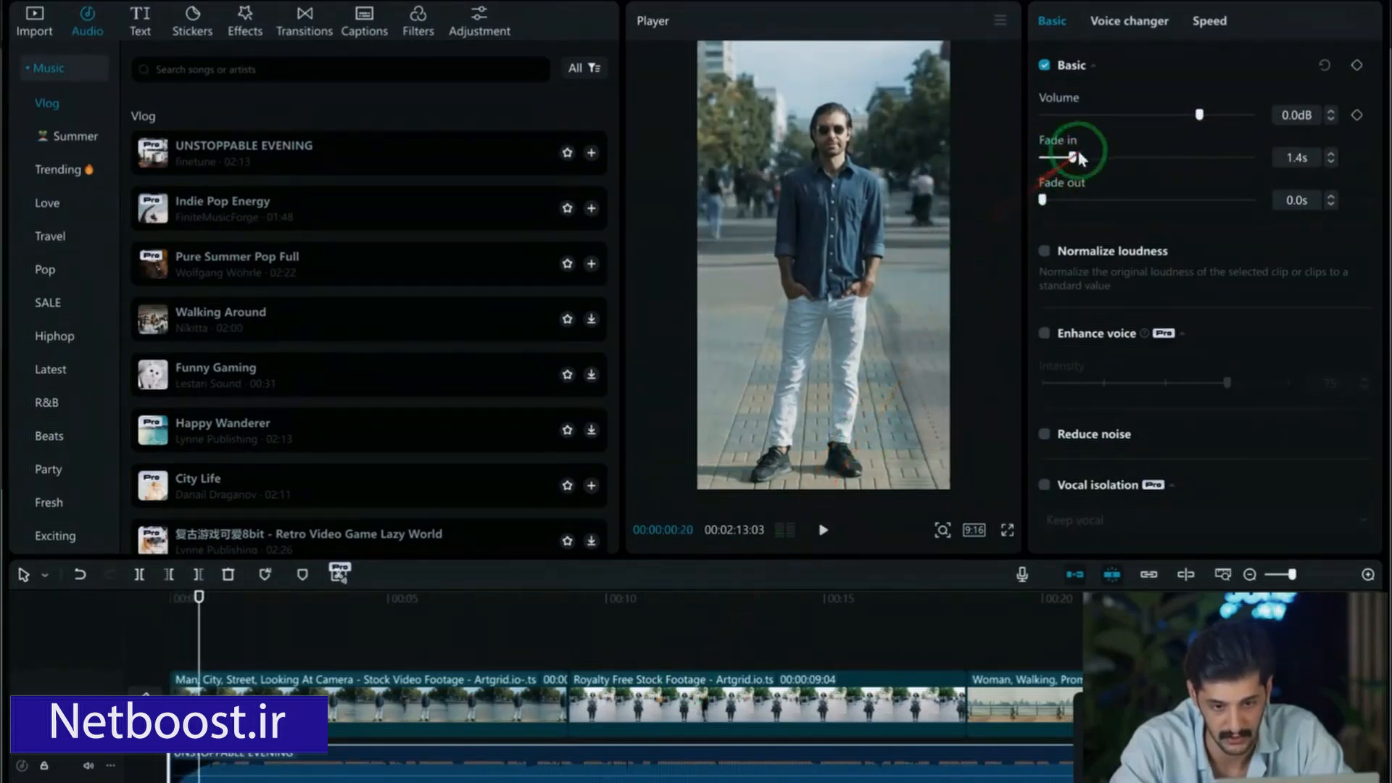
- Set the music track's fade-in to 5.5 s, preview the beginning, and set its fade-out to 7.8 s
left_click_drag(1073, 159, 1158, 158)
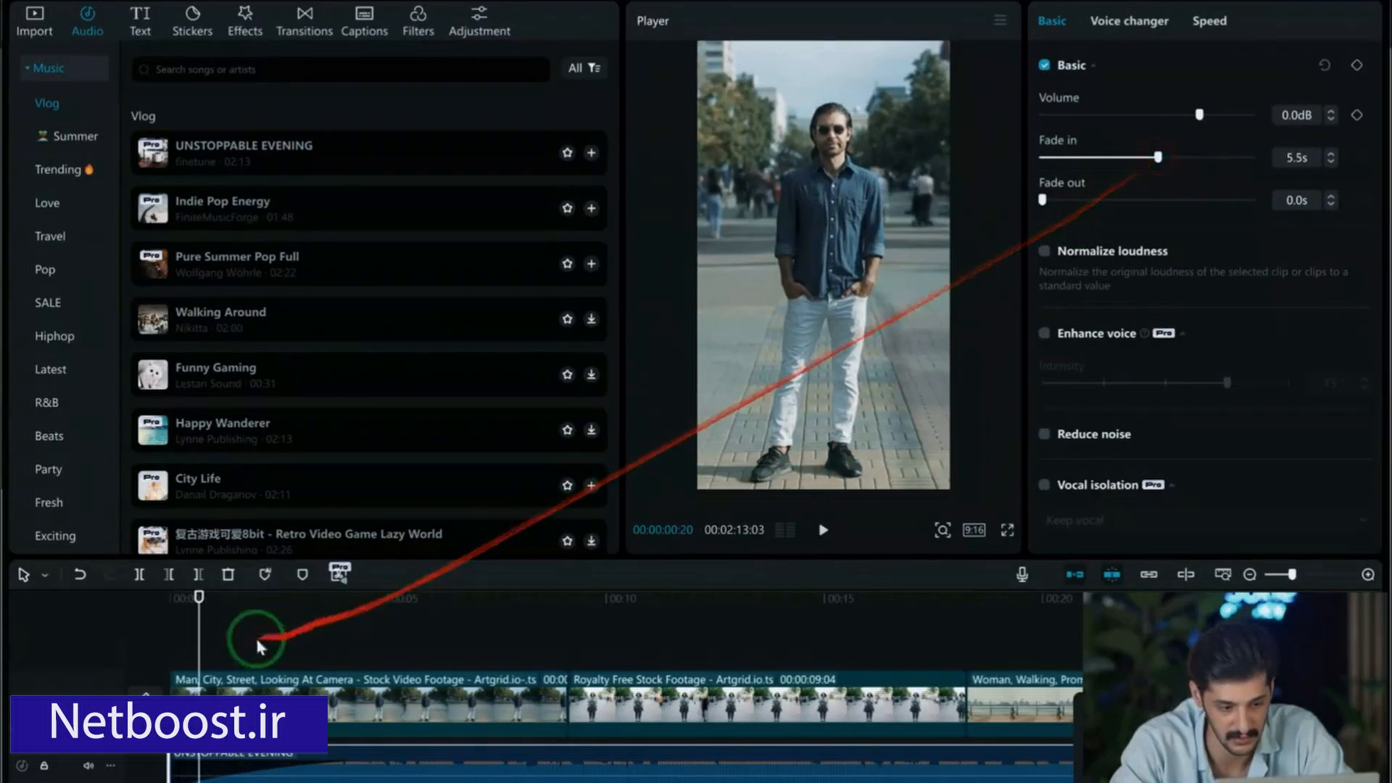
left_click_drag(199, 598, 184, 598)
key("space")
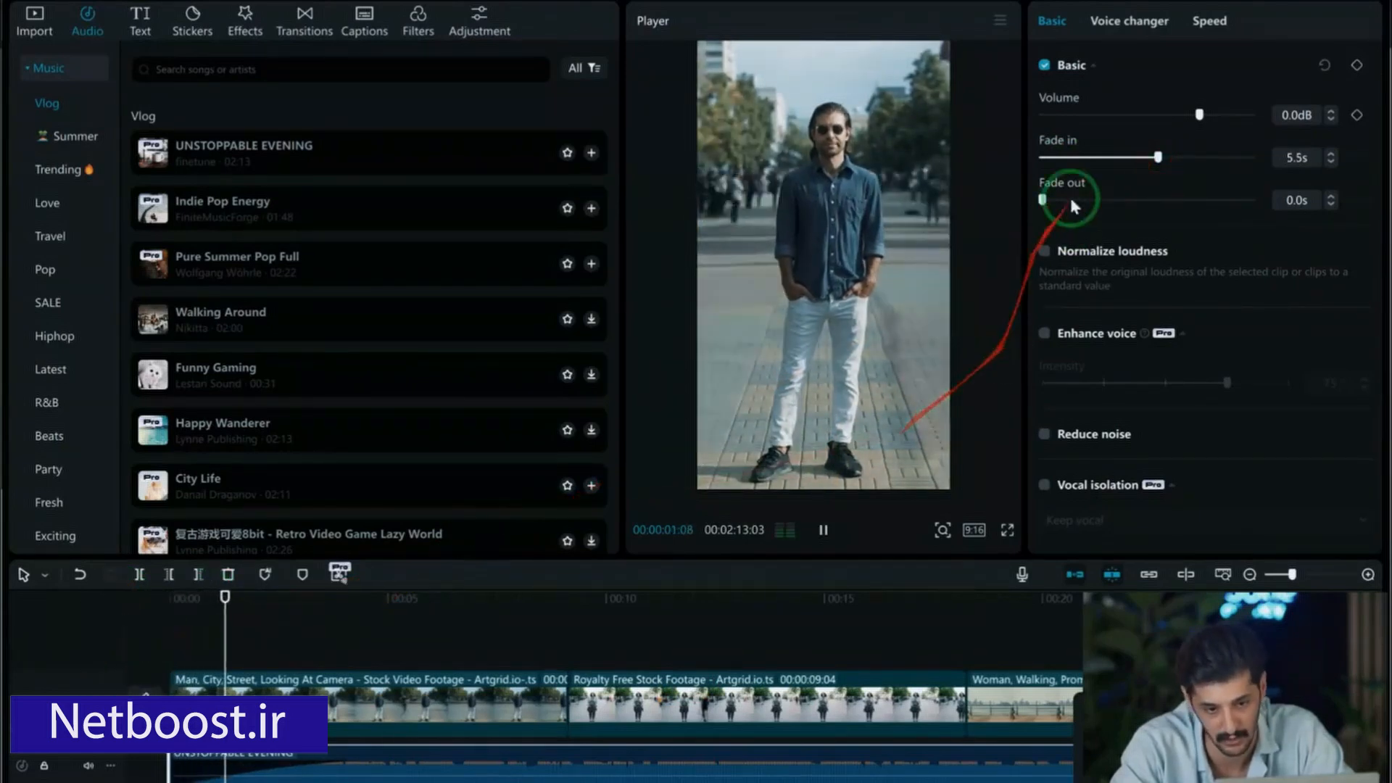
key("space")
left_click_drag(1209, 199, 1210, 199)
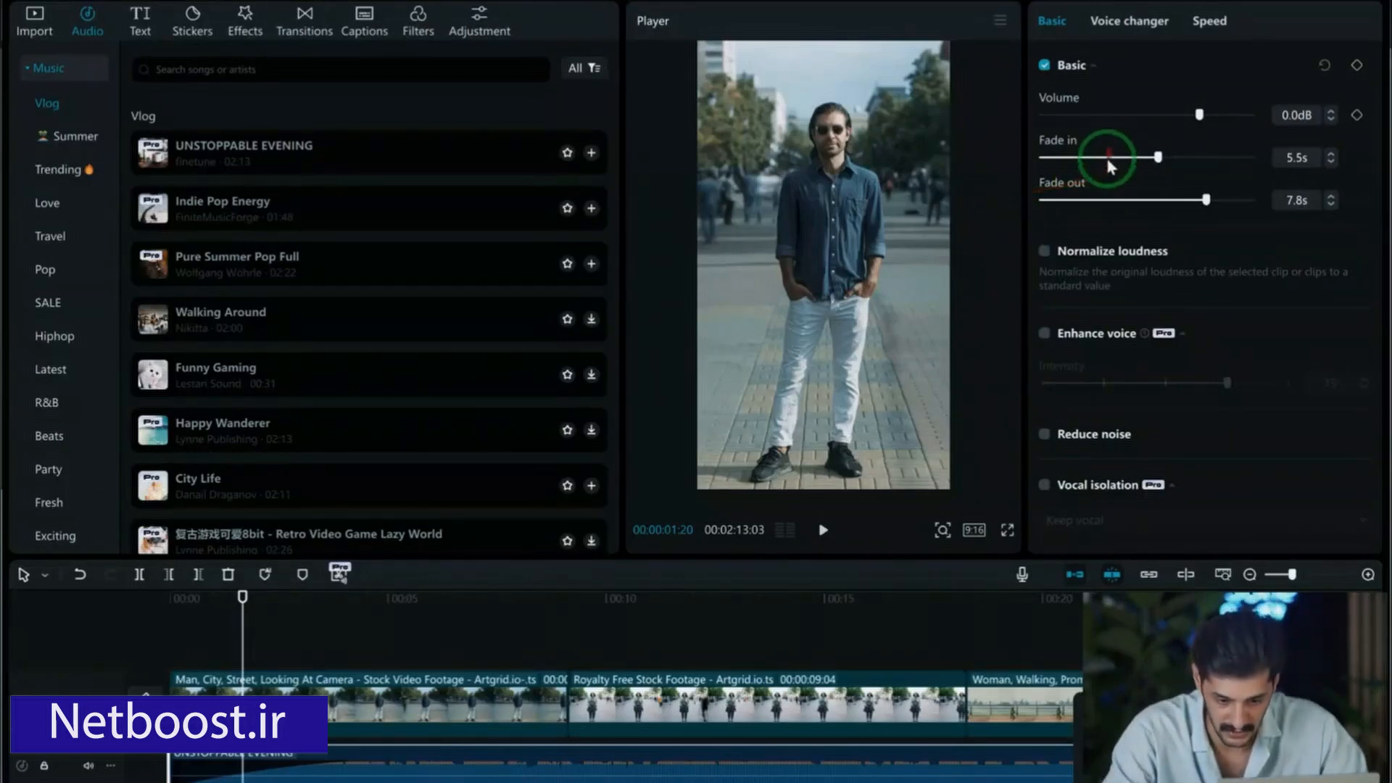
- Try to enable Enhance voice, Reduce noise and Vocal isolation on the music track
scroll(1103, 282, "down", 2)
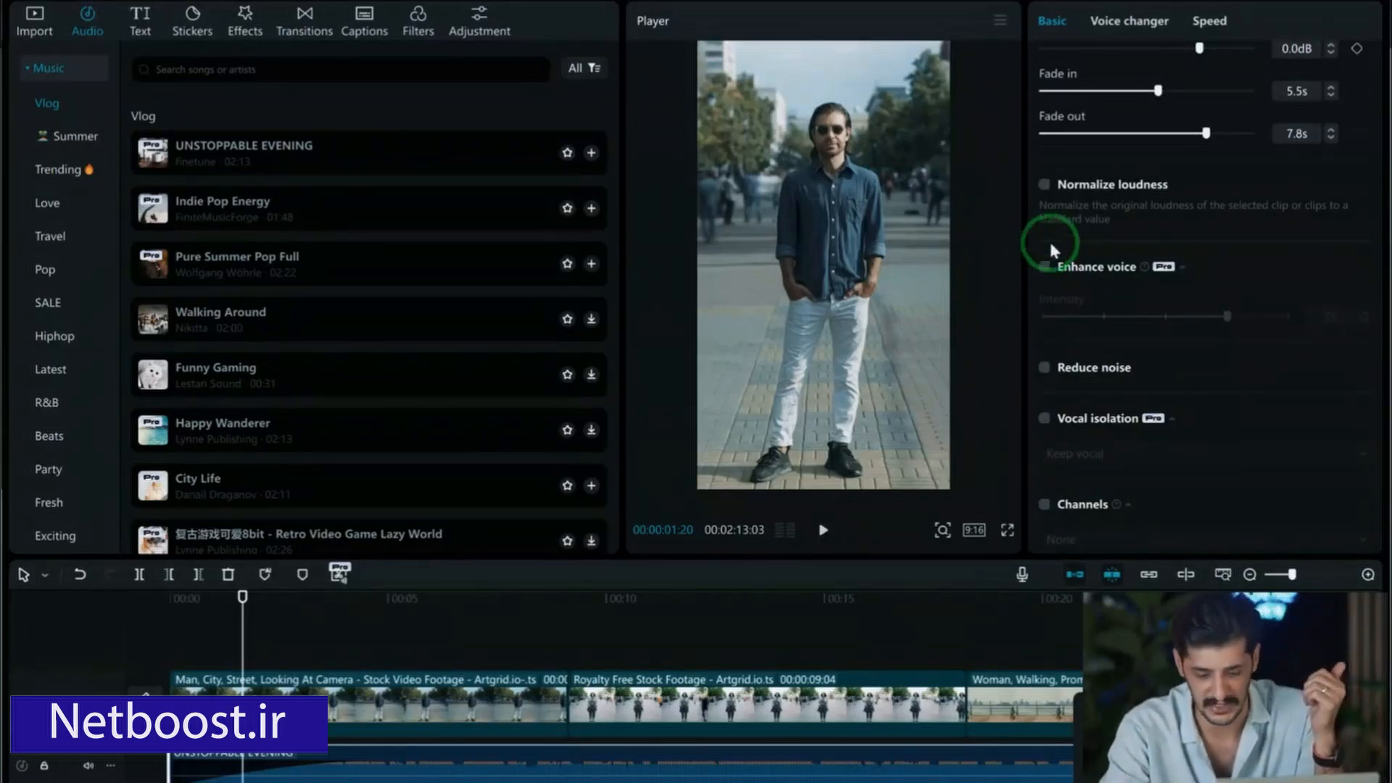
left_click(1050, 267)
scroll(1087, 301, "down", 1)
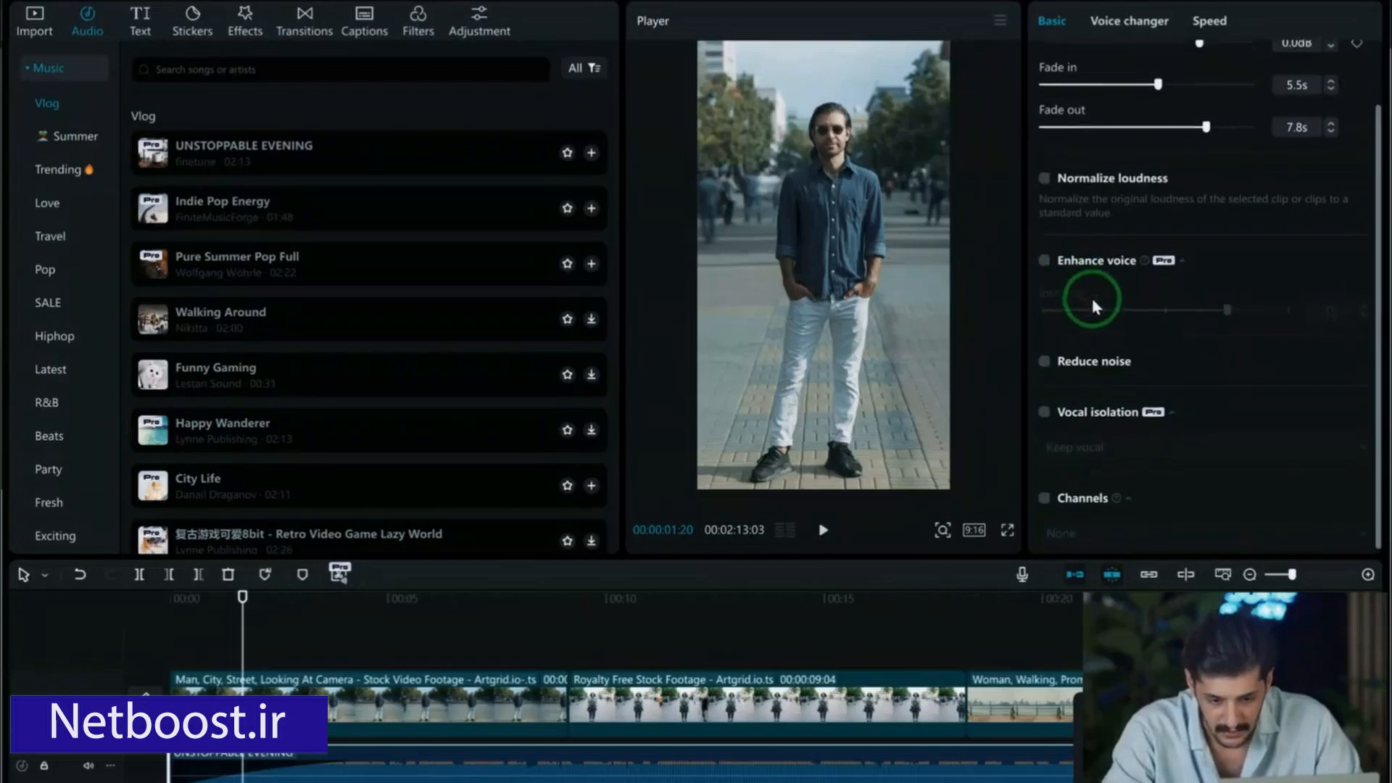
left_click(1044, 357)
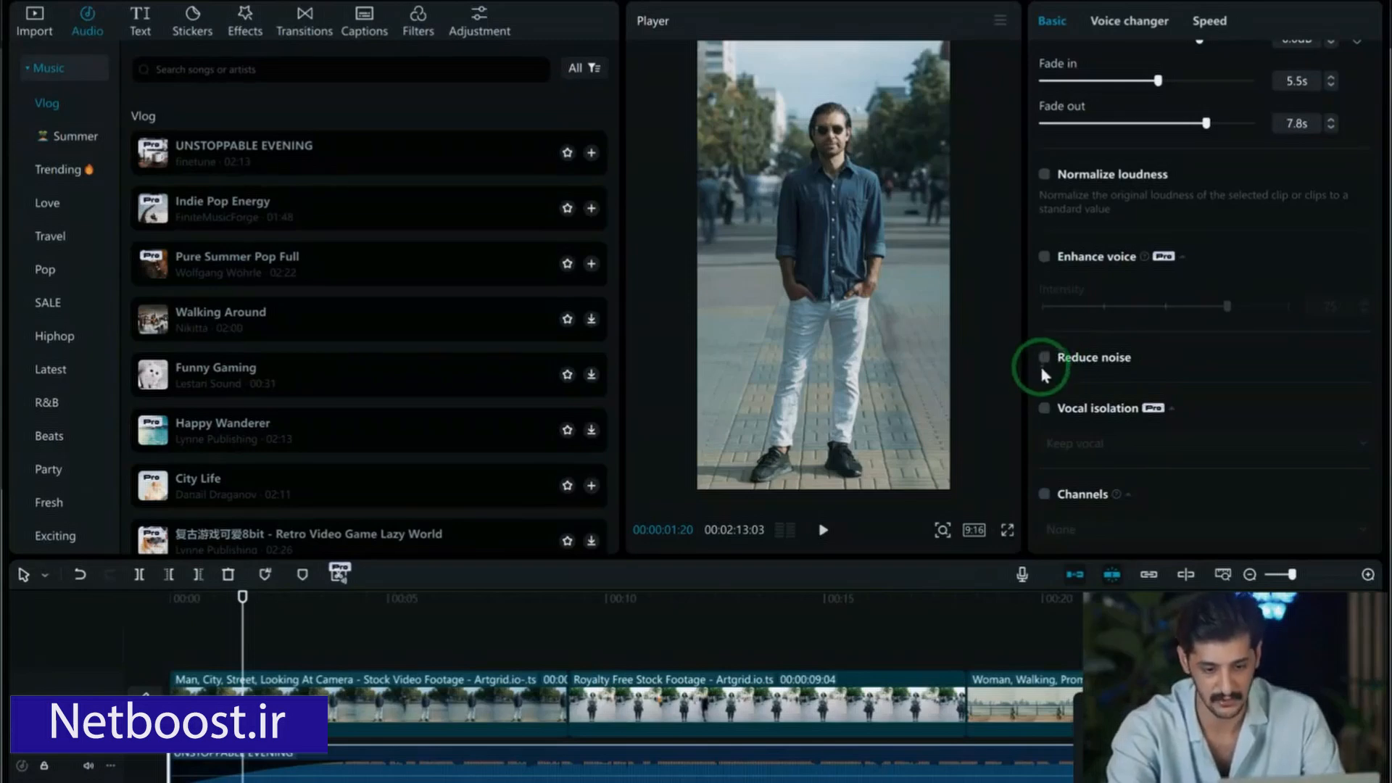
left_click(1042, 408)
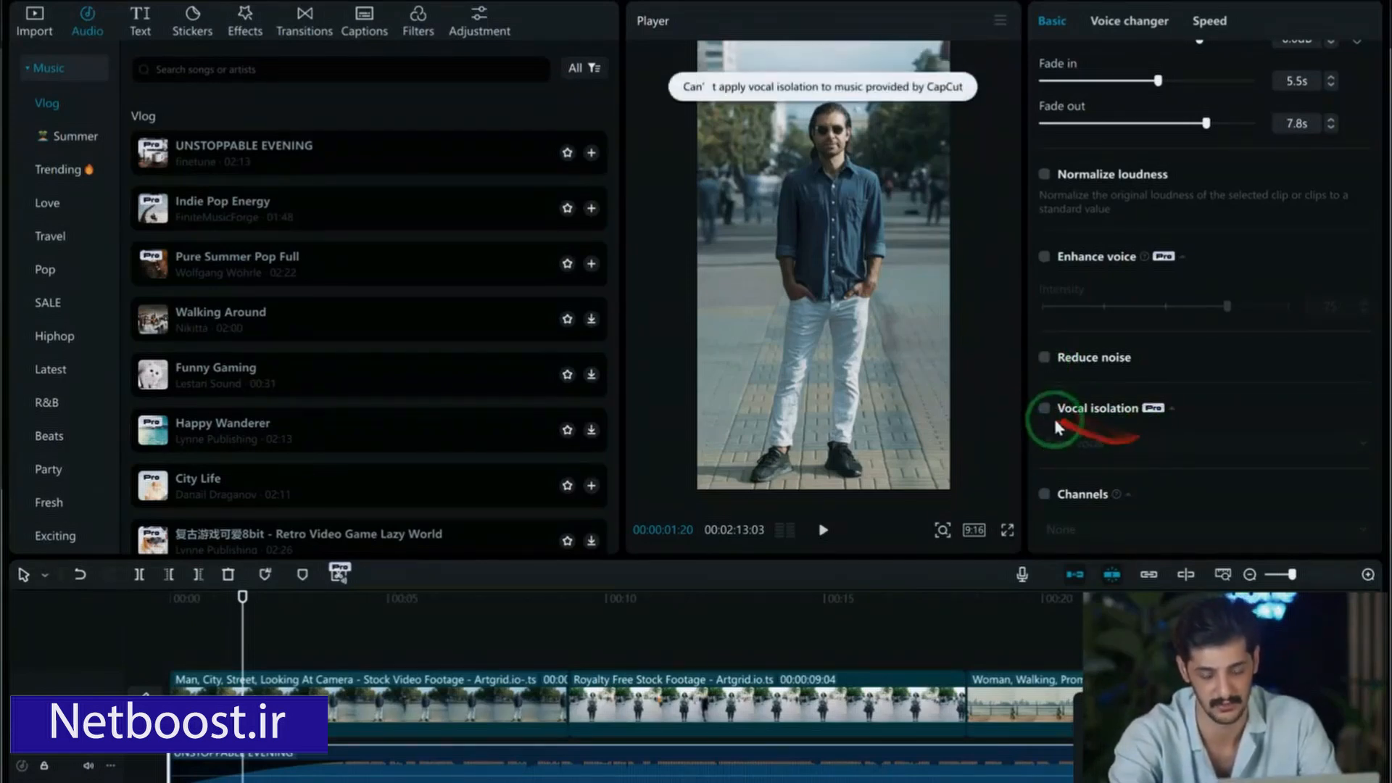
left_click(1044, 409)
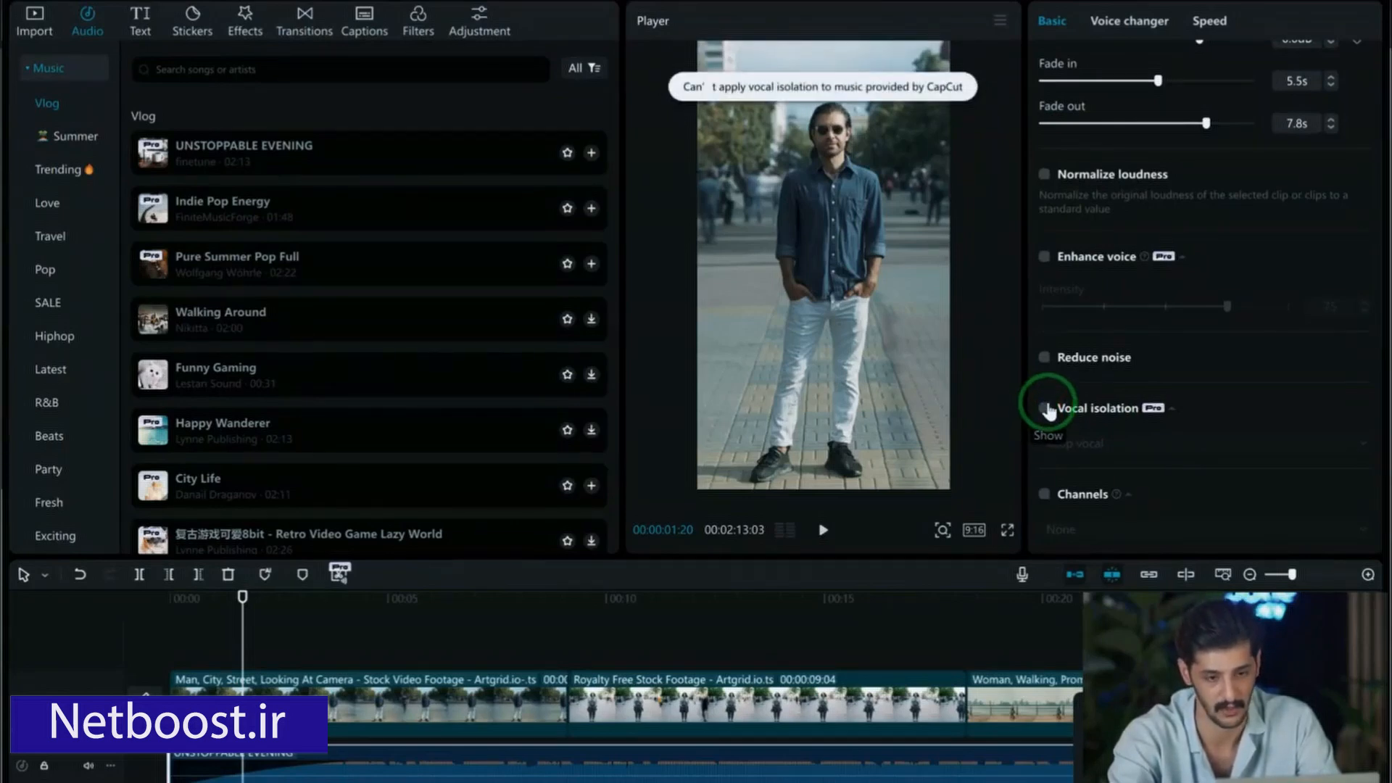
- Try Vocal isolation on the music track, and temporarily enable Channels to view its fill options
left_click(1044, 410)
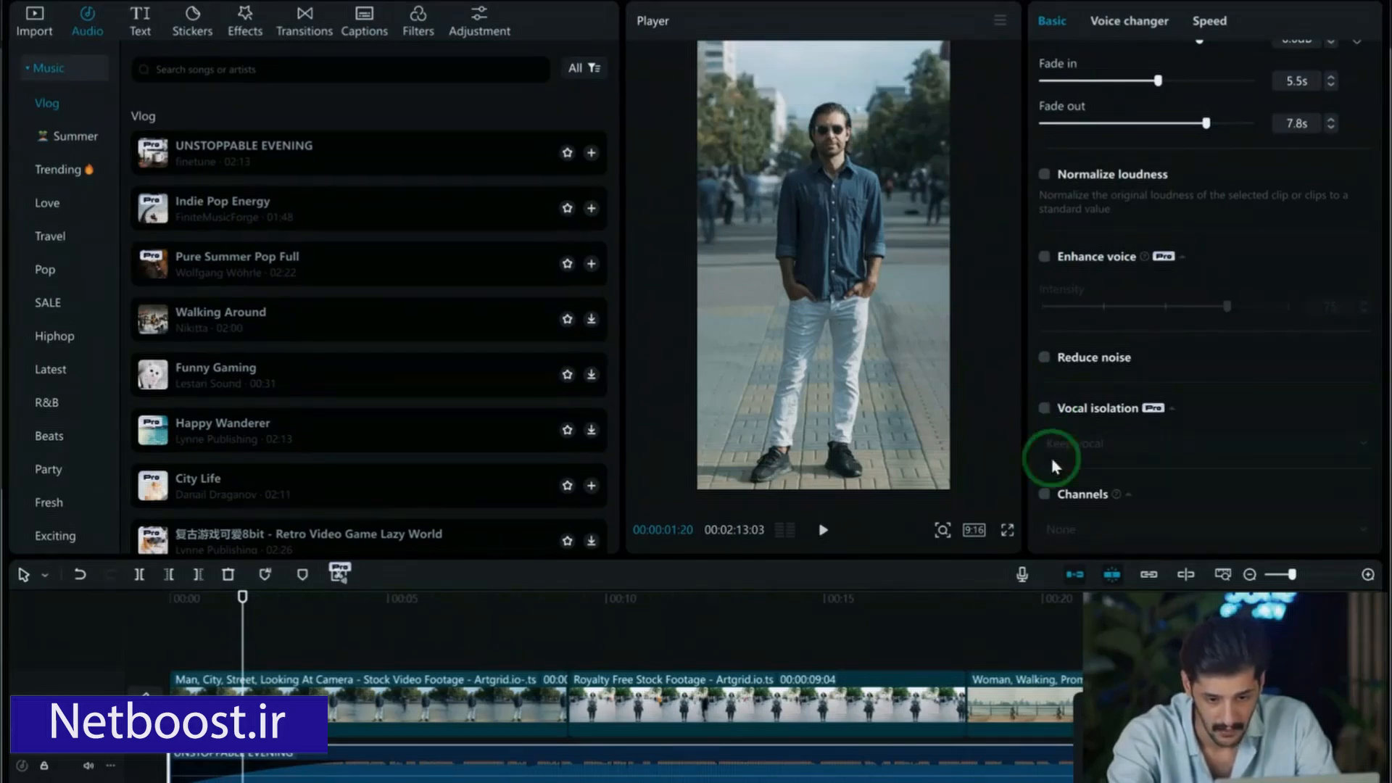
left_click(1043, 495)
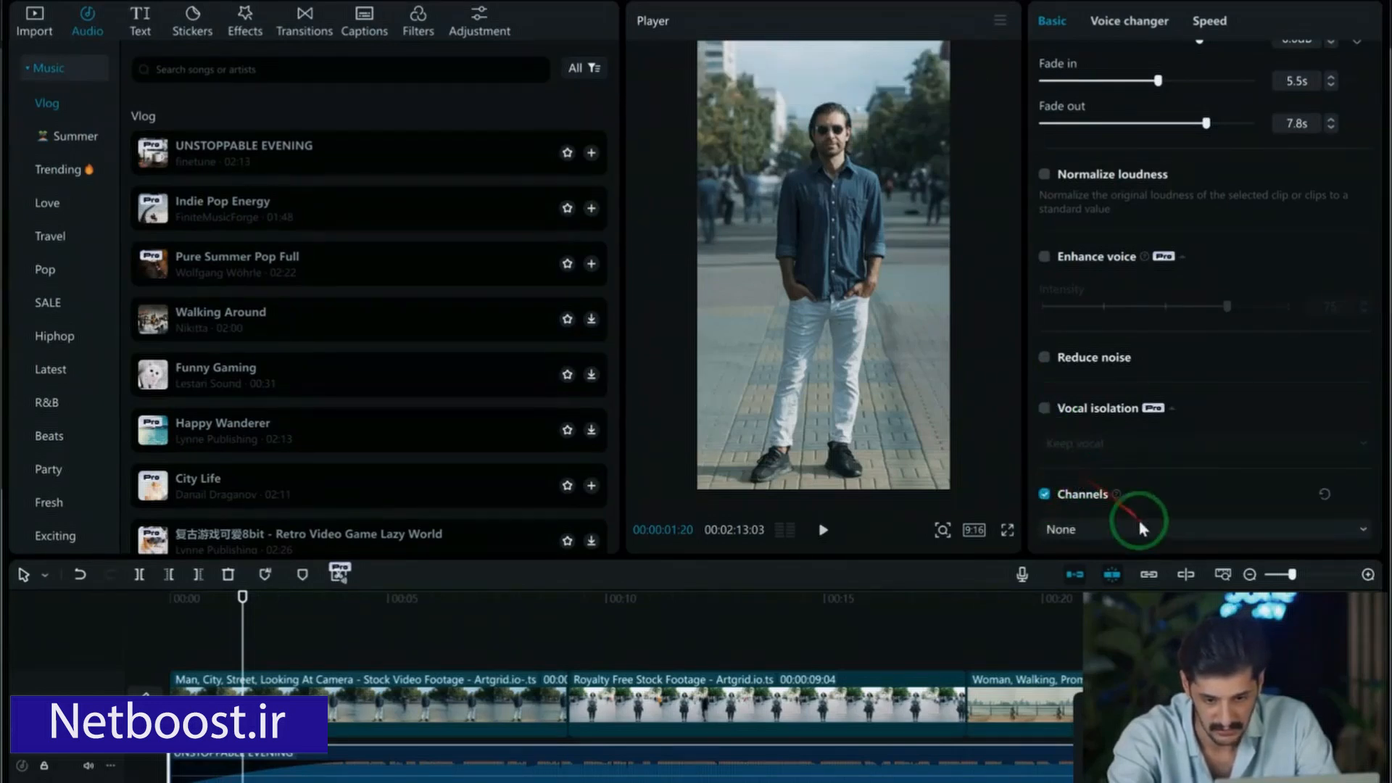
left_click(1143, 522)
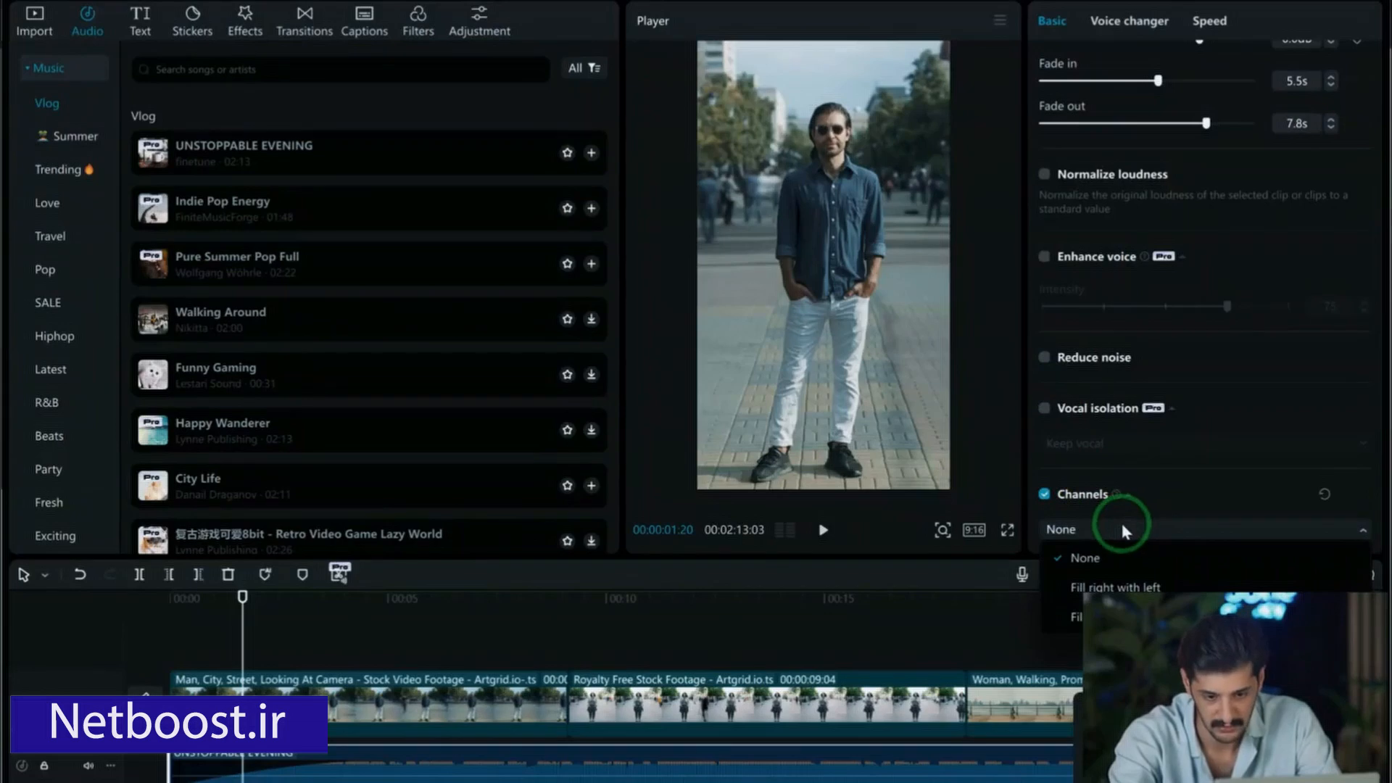
left_click(1102, 527)
left_click(1098, 528)
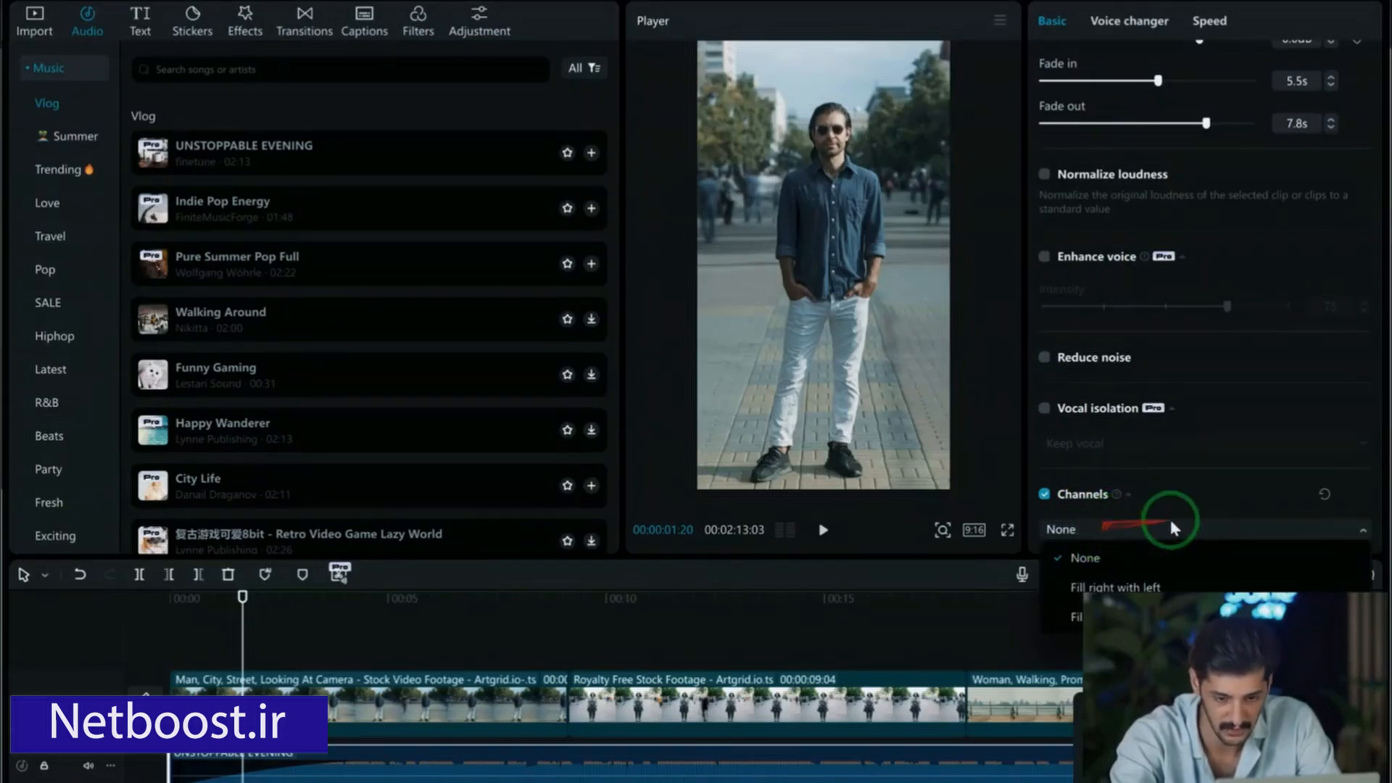
left_click(1045, 495)
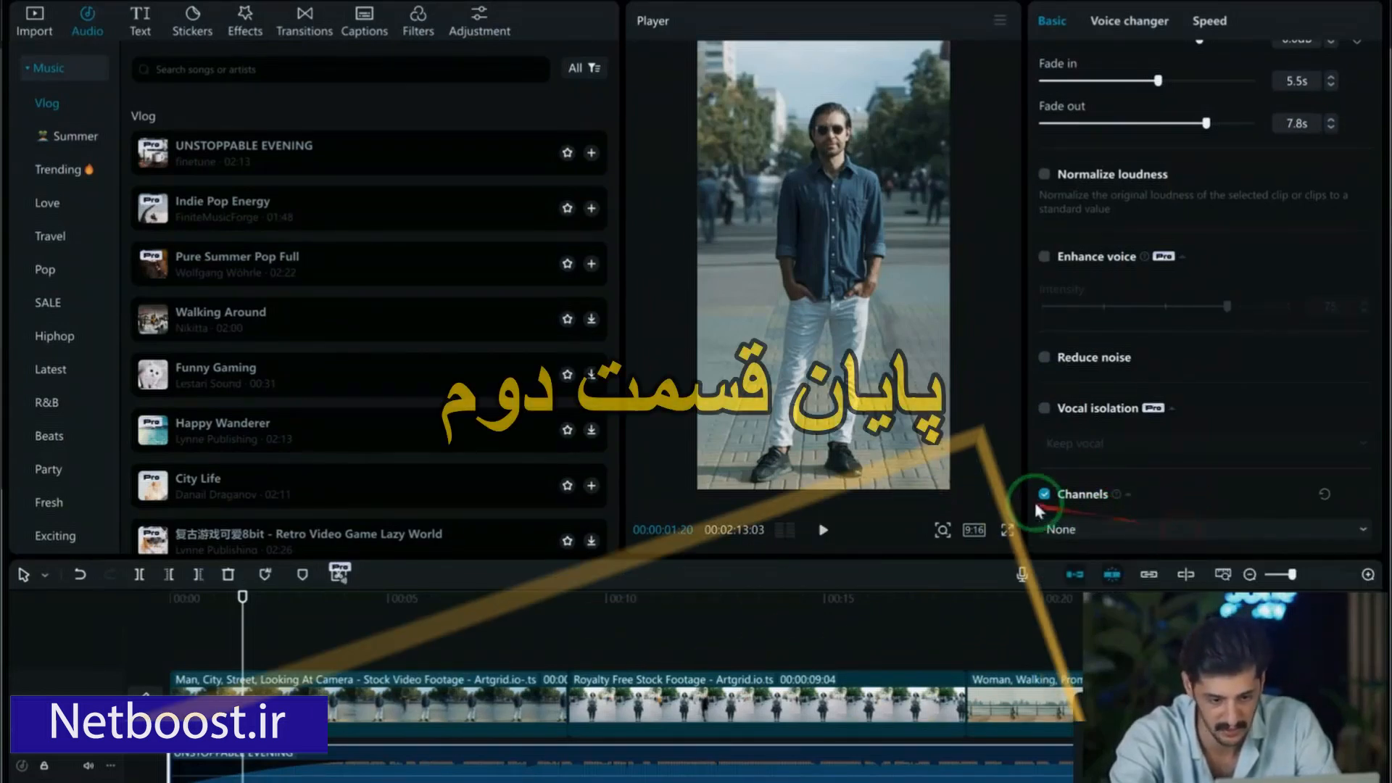
left_click(1044, 495)
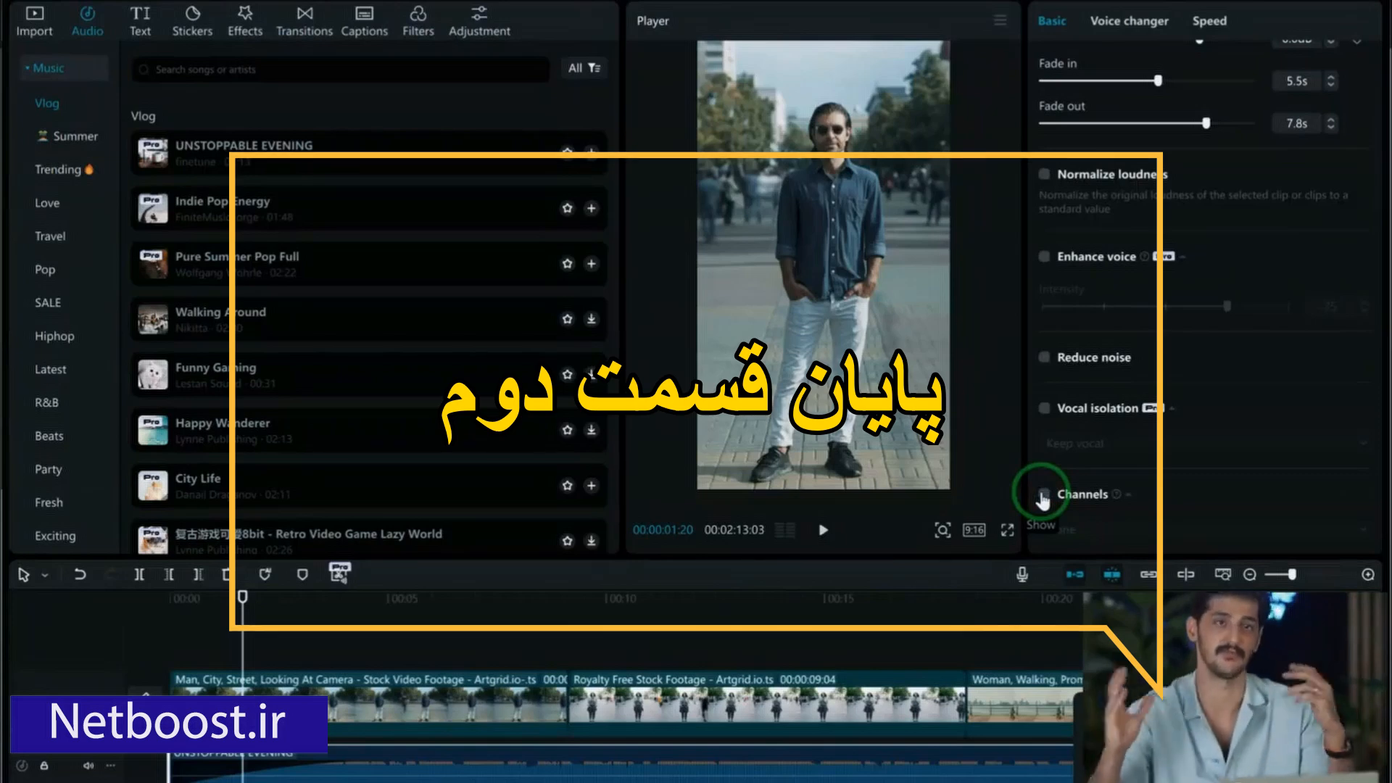